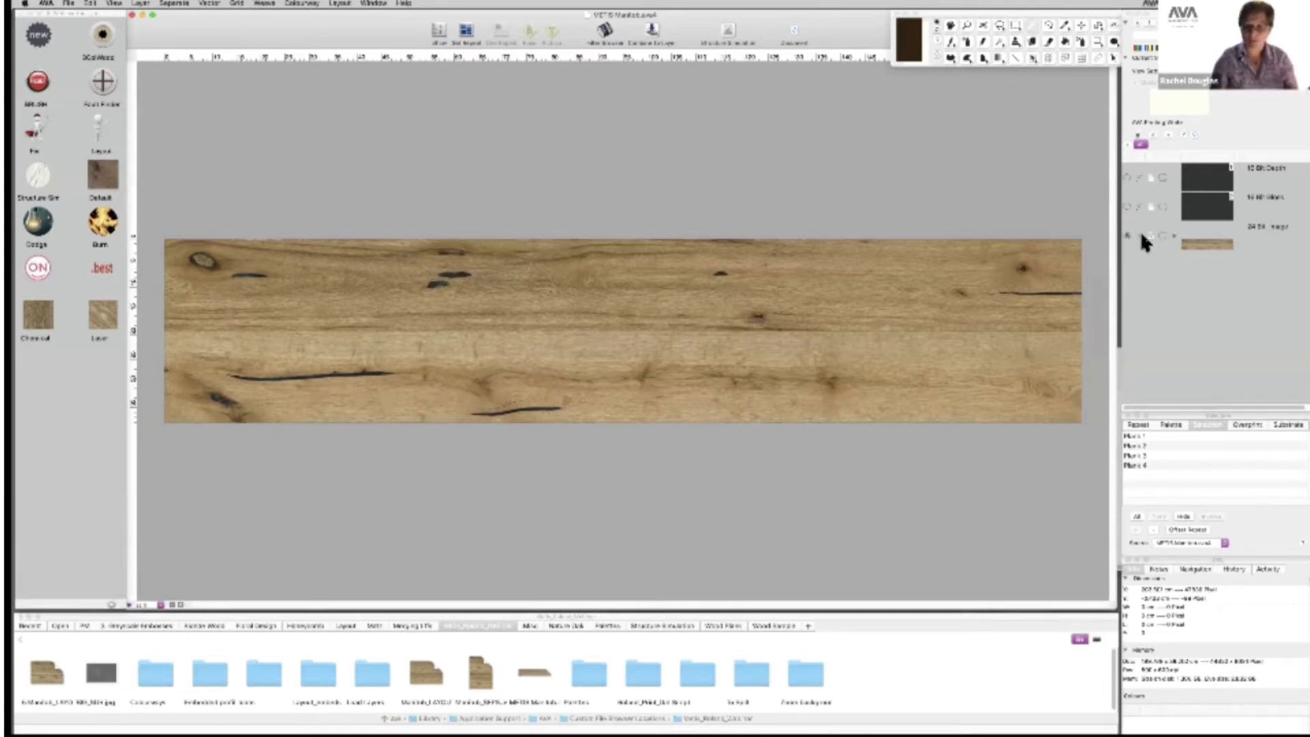
# Load the saved Plank 1 selection on the wood image and create a new blank layout document.
pyautogui.click(1182, 414)
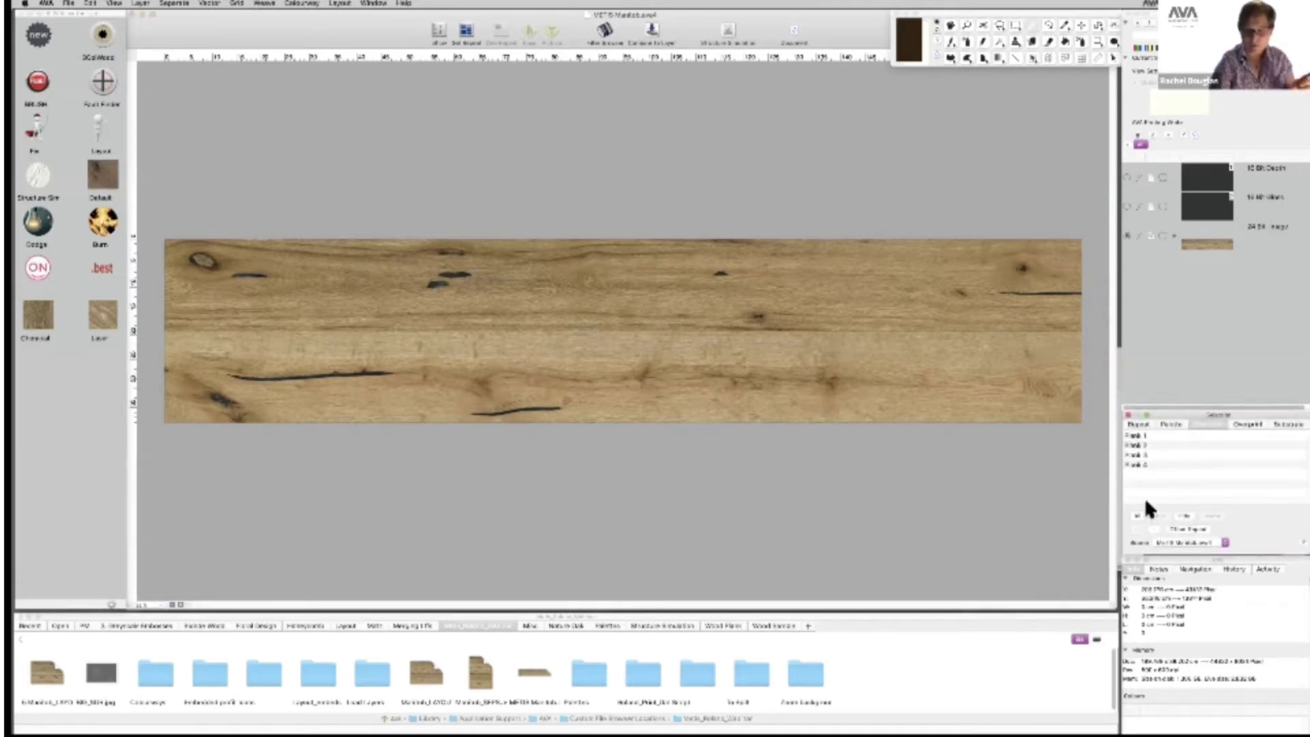
pyautogui.click(1133, 437)
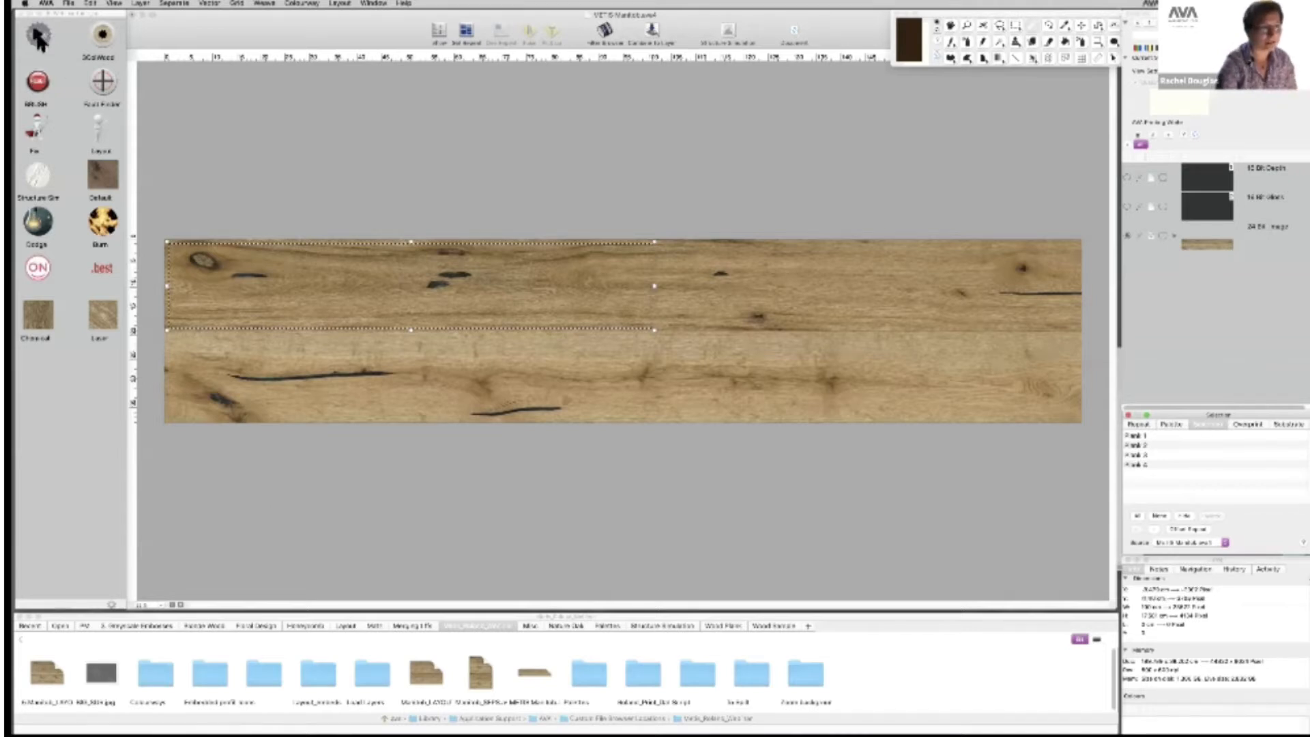
pyautogui.click(49, 60)
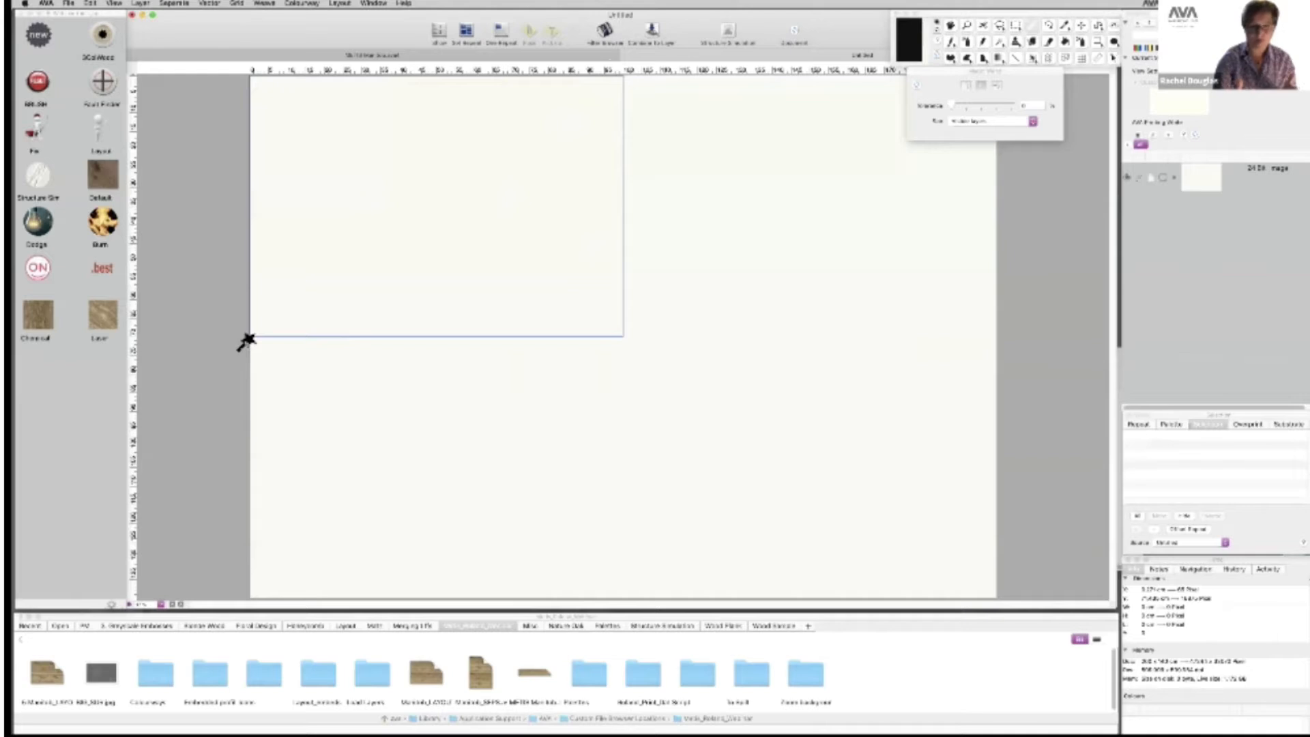
# Show the layout grid and enable snapping to it.
pyautogui.click(114, 4)
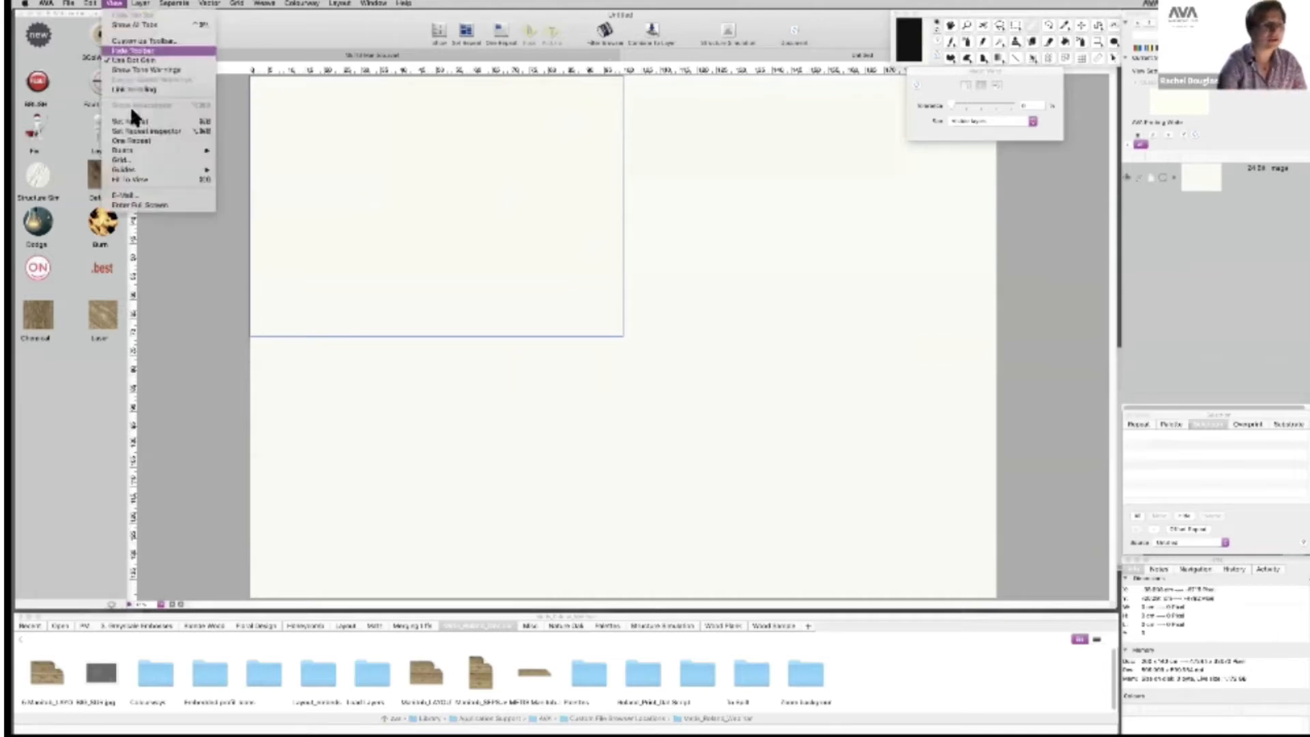
pyautogui.click(129, 161)
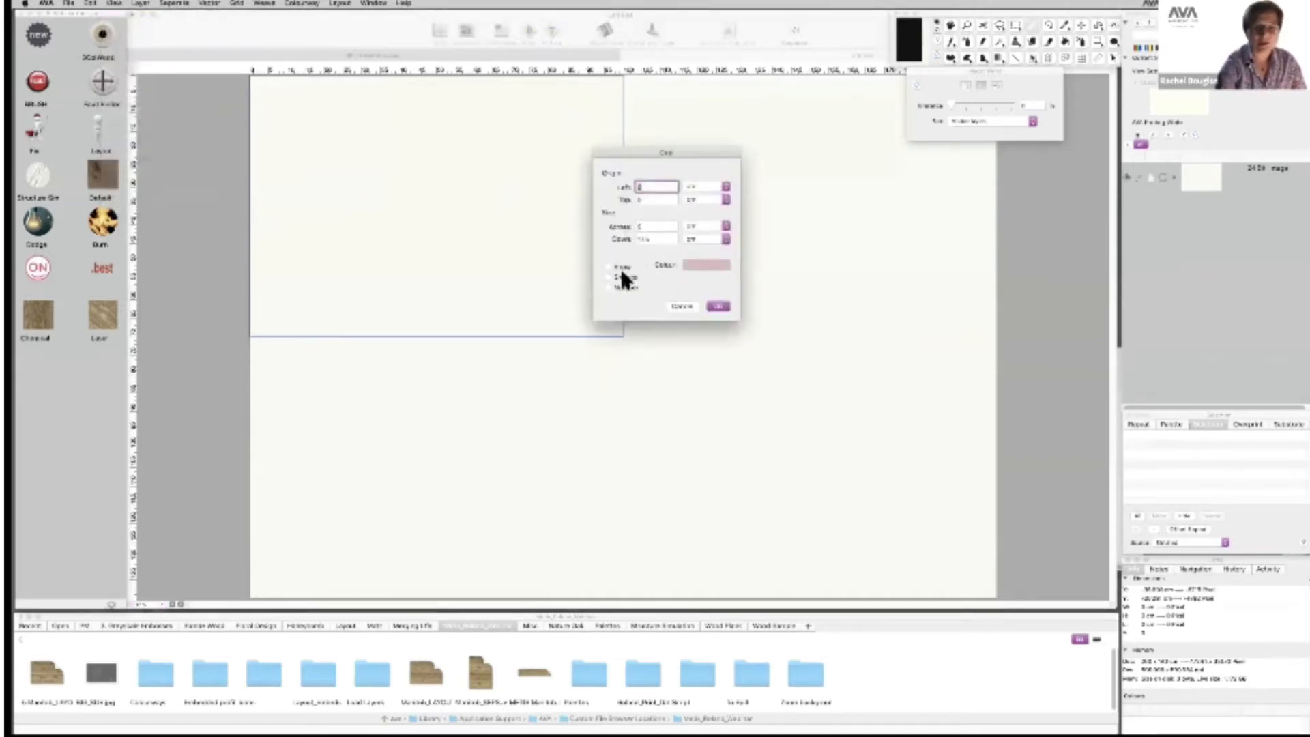
pyautogui.click(621, 267)
pyautogui.click(624, 277)
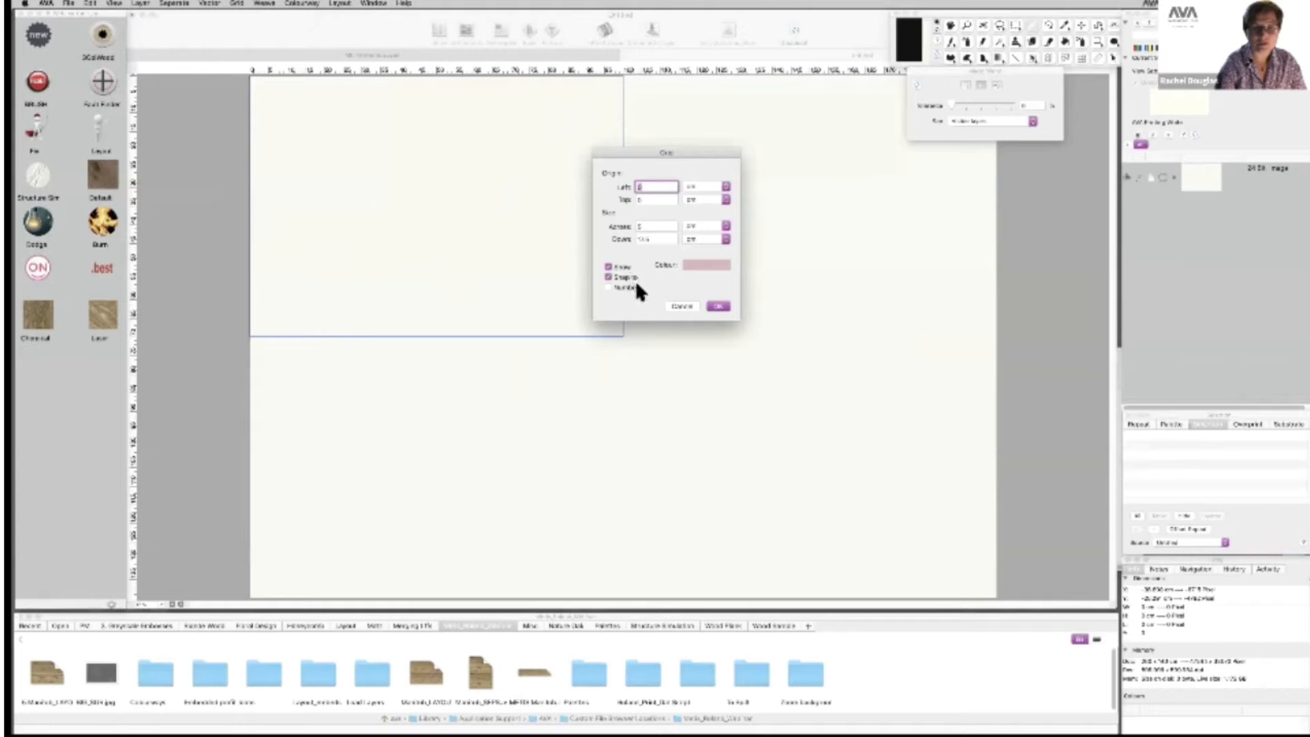
pyautogui.click(715, 306)
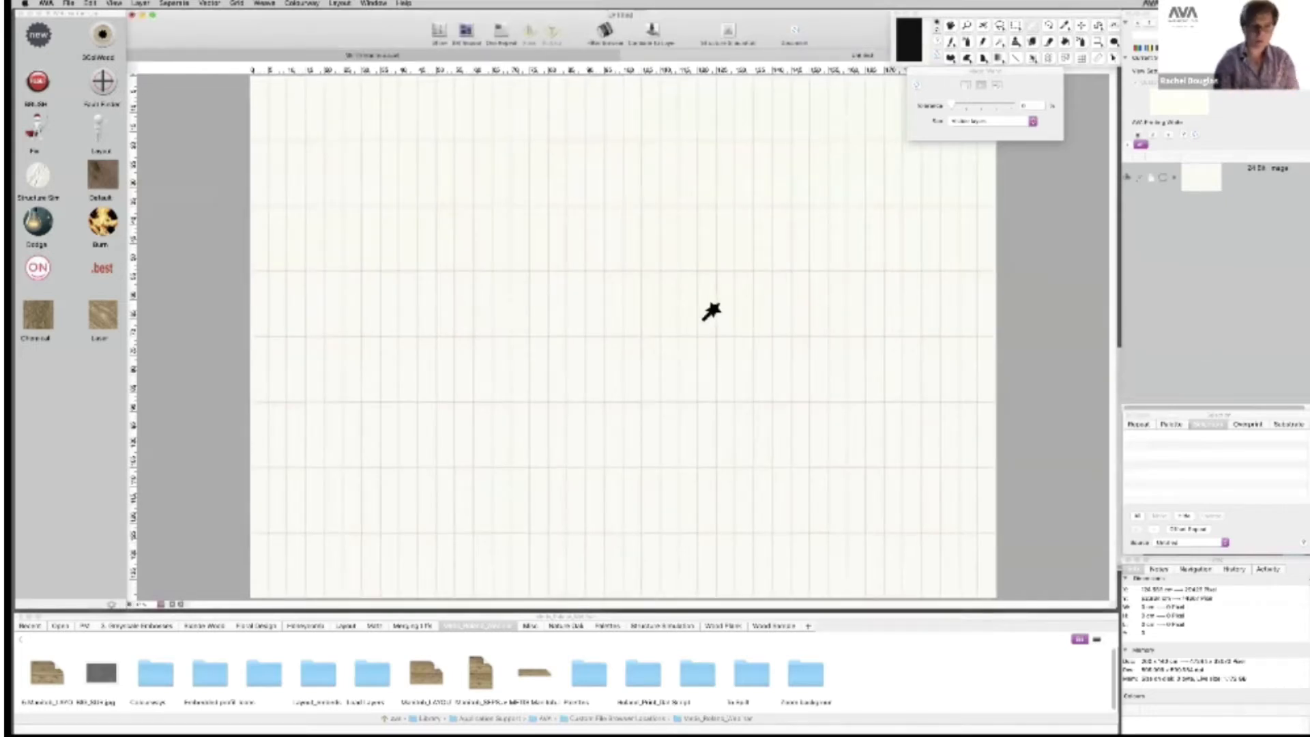
# Hide the grid lines in the layout while keeping grid snapping on.
pyautogui.click(114, 3)
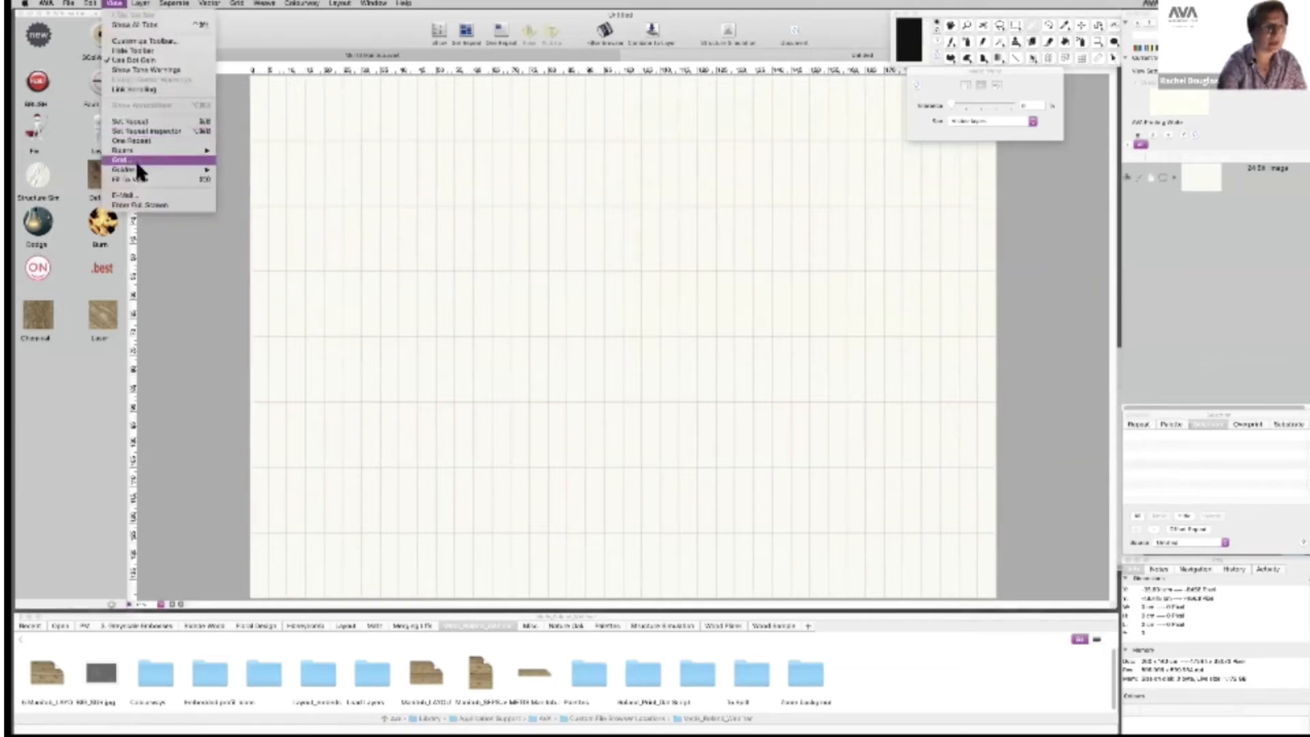
pyautogui.click(135, 161)
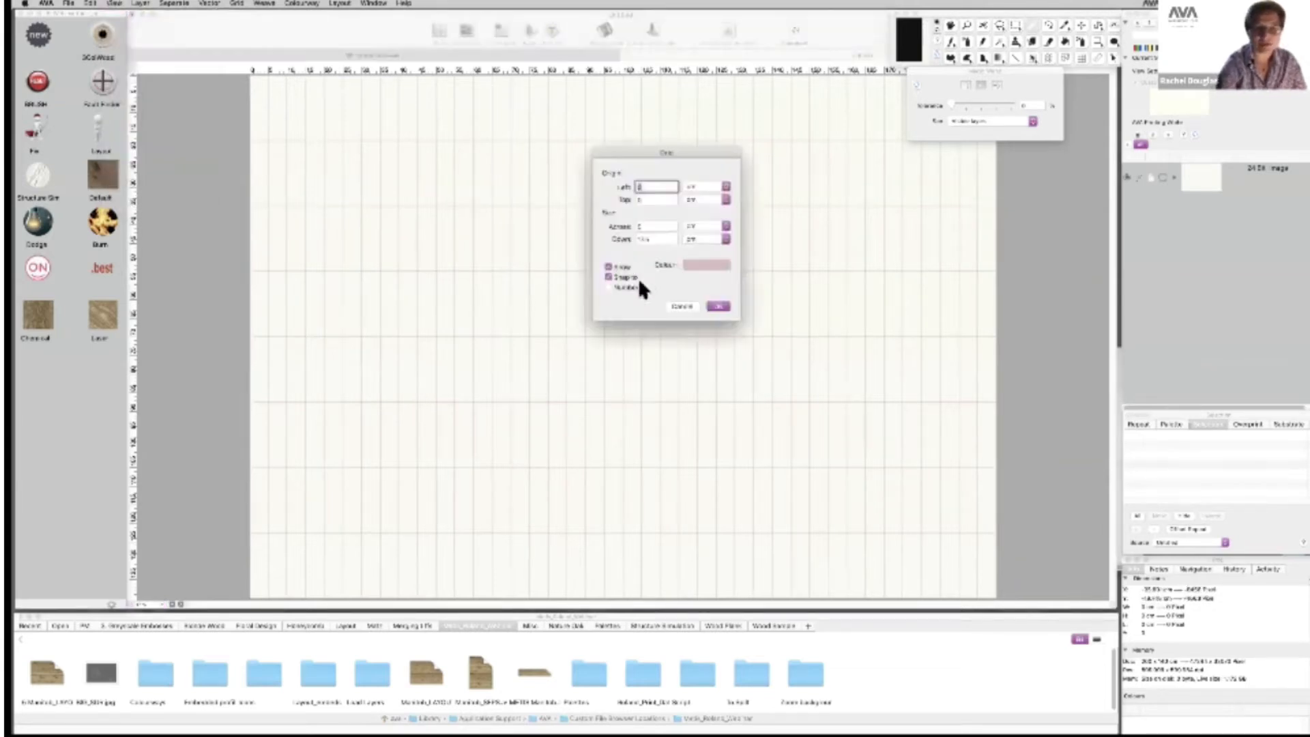
pyautogui.click(718, 308)
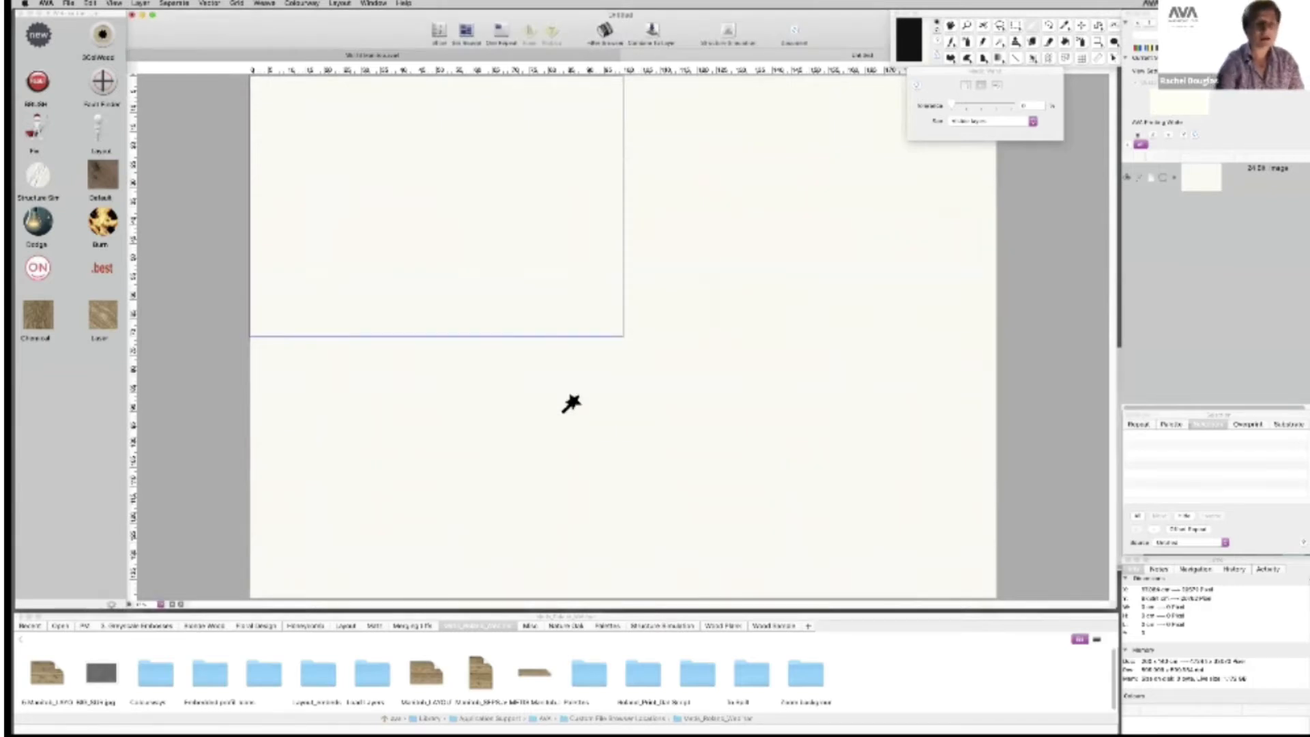
# Copy the selected Plank 1 from the wood image and paste it into the layout's first row.
pyautogui.click(484, 54)
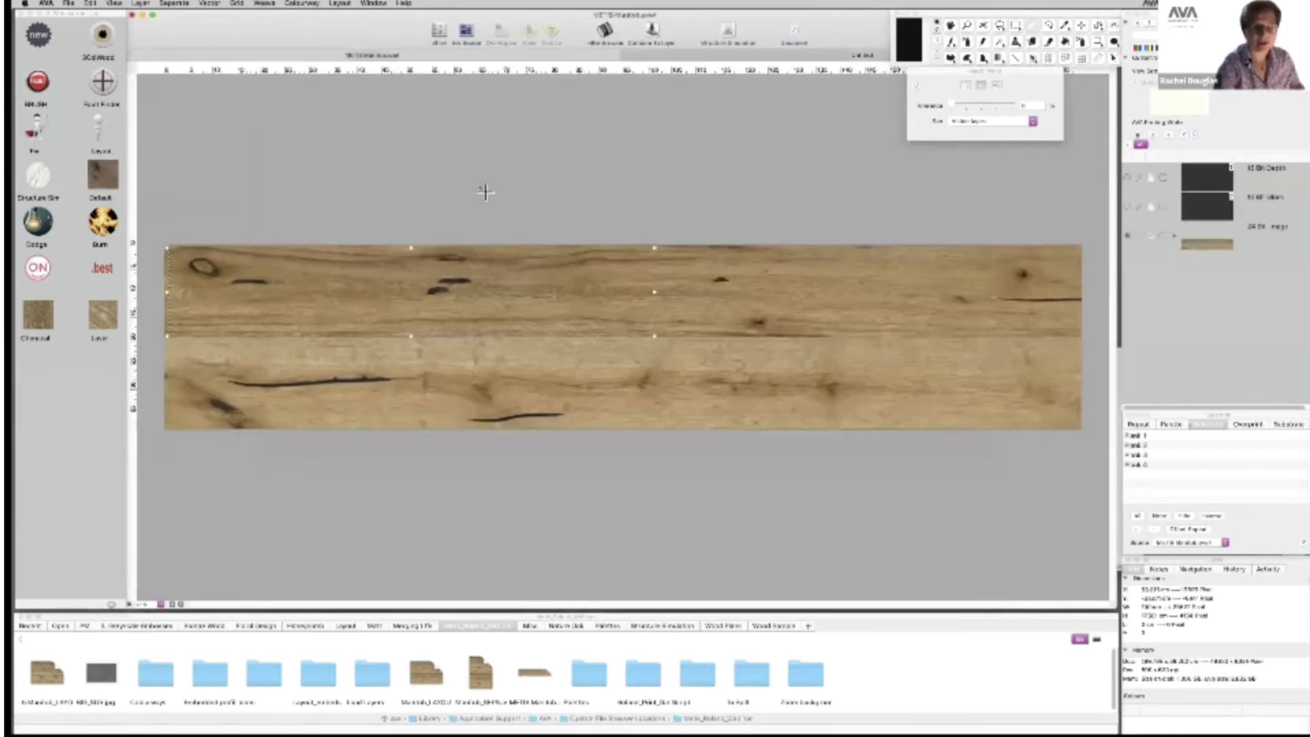
pyautogui.press('super+c')
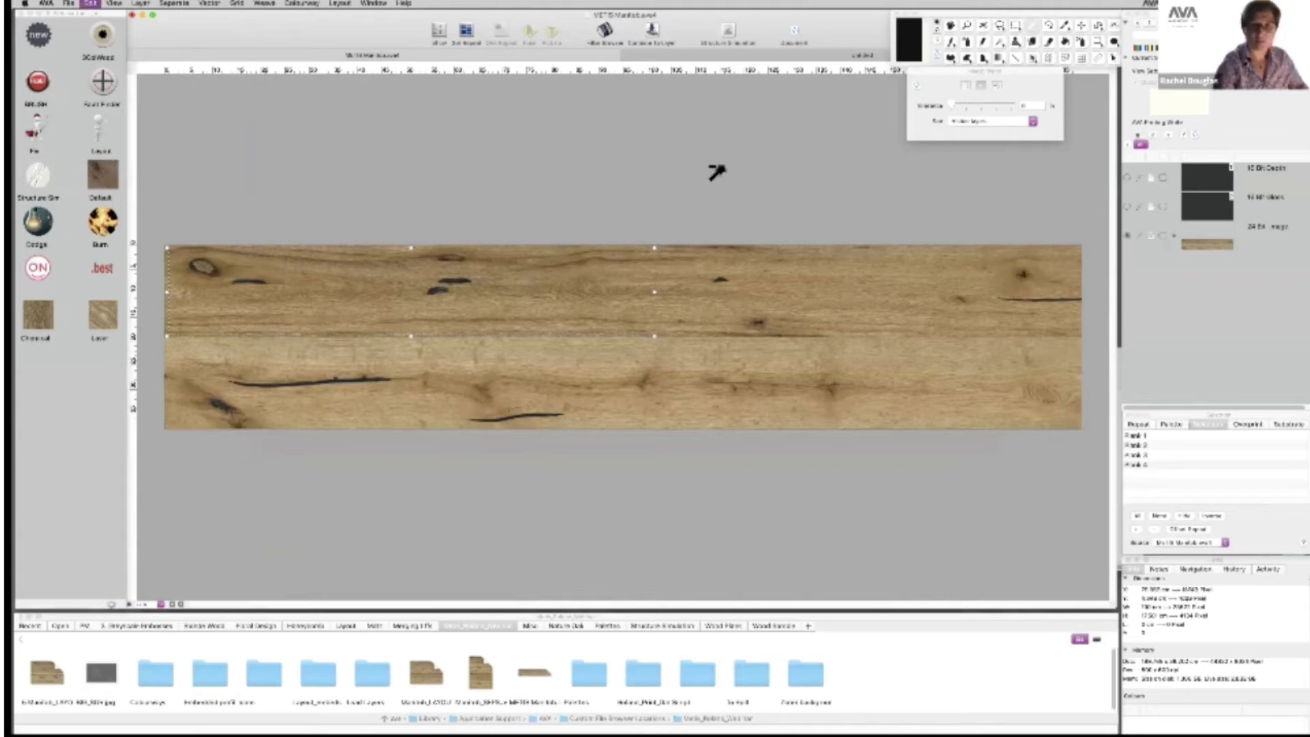
pyautogui.click(788, 52)
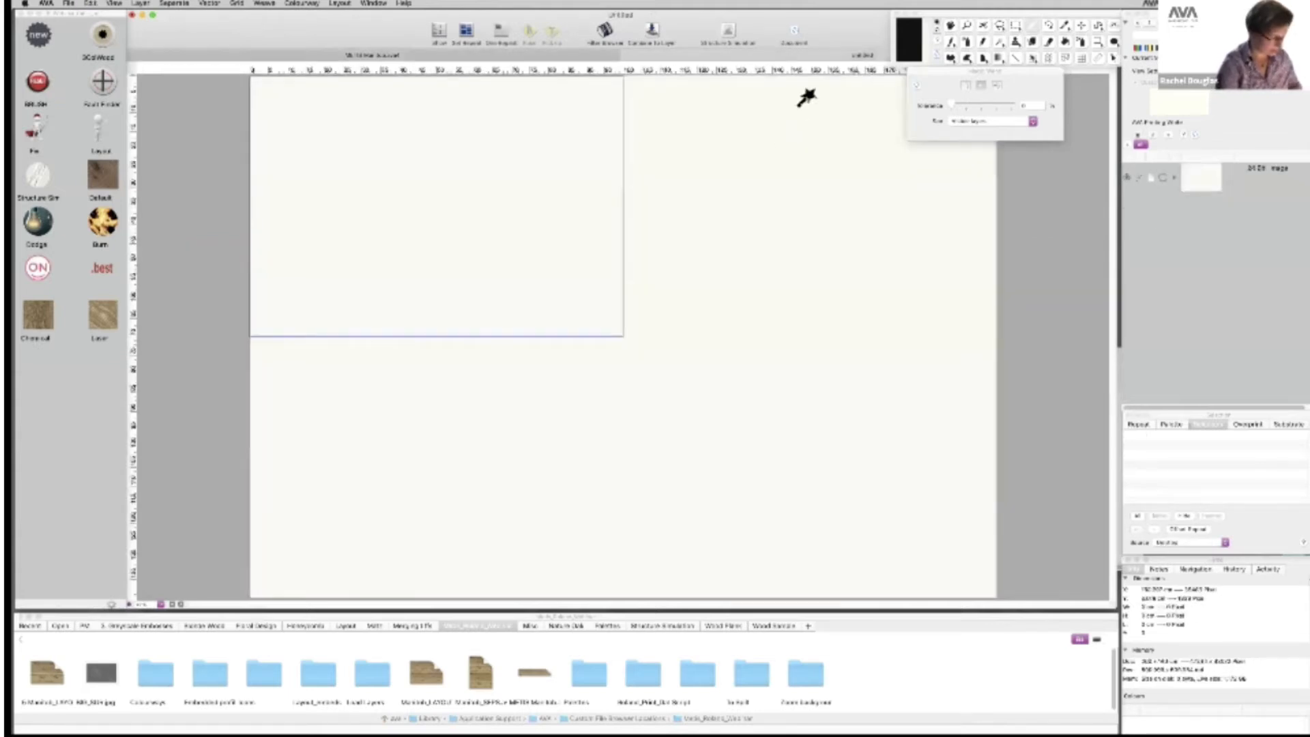
pyautogui.press('super+v')
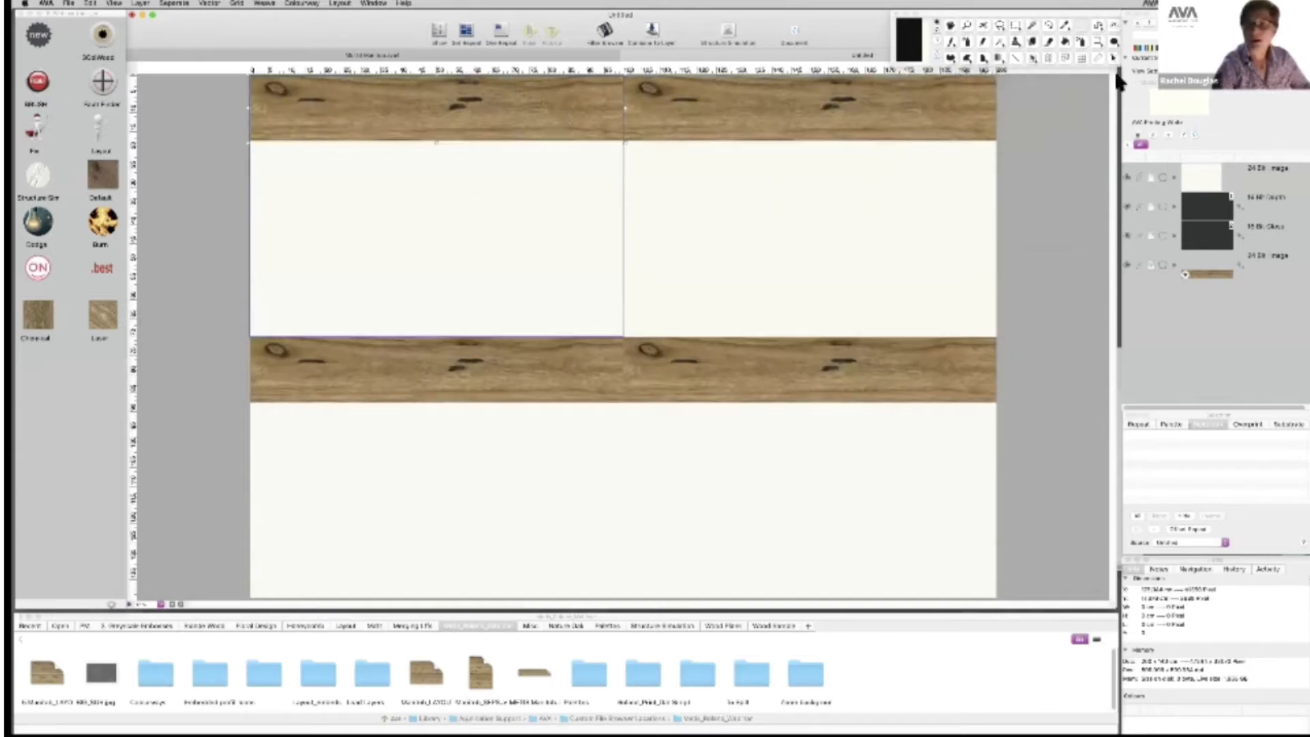
# Slide the pasted first-row plank about 25 cm along its row and return it to the row's start.
pyautogui.click(1077, 26)
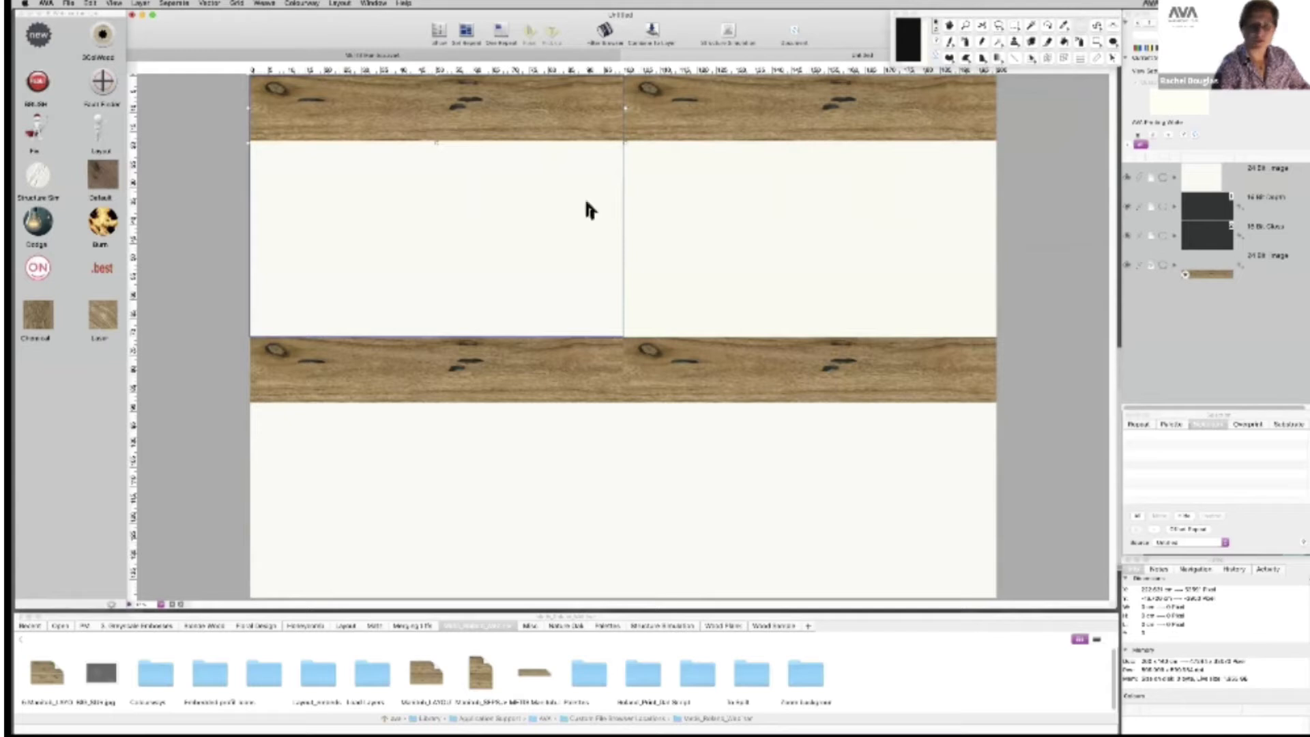
pyautogui.click(459, 114)
pyautogui.moveTo(482, 113); pyautogui.dragTo(563, 111)
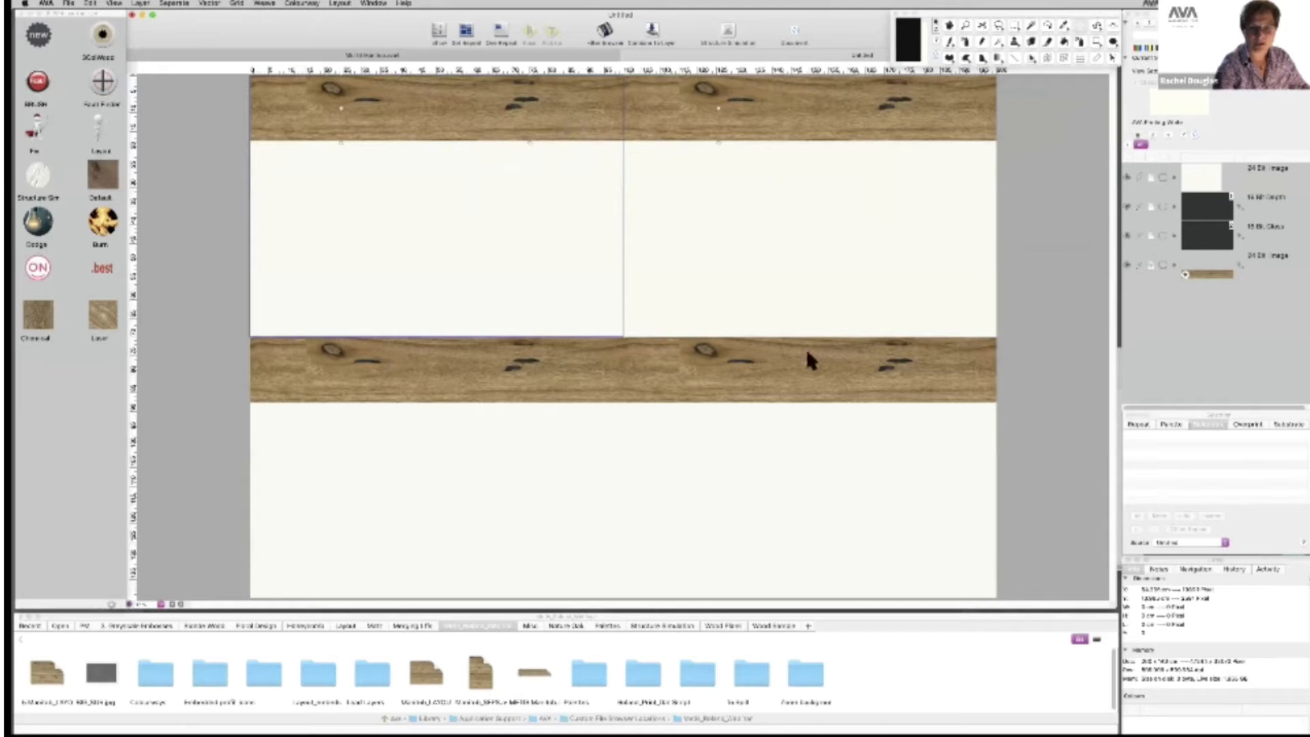
pyautogui.moveTo(501, 105); pyautogui.dragTo(407, 120)
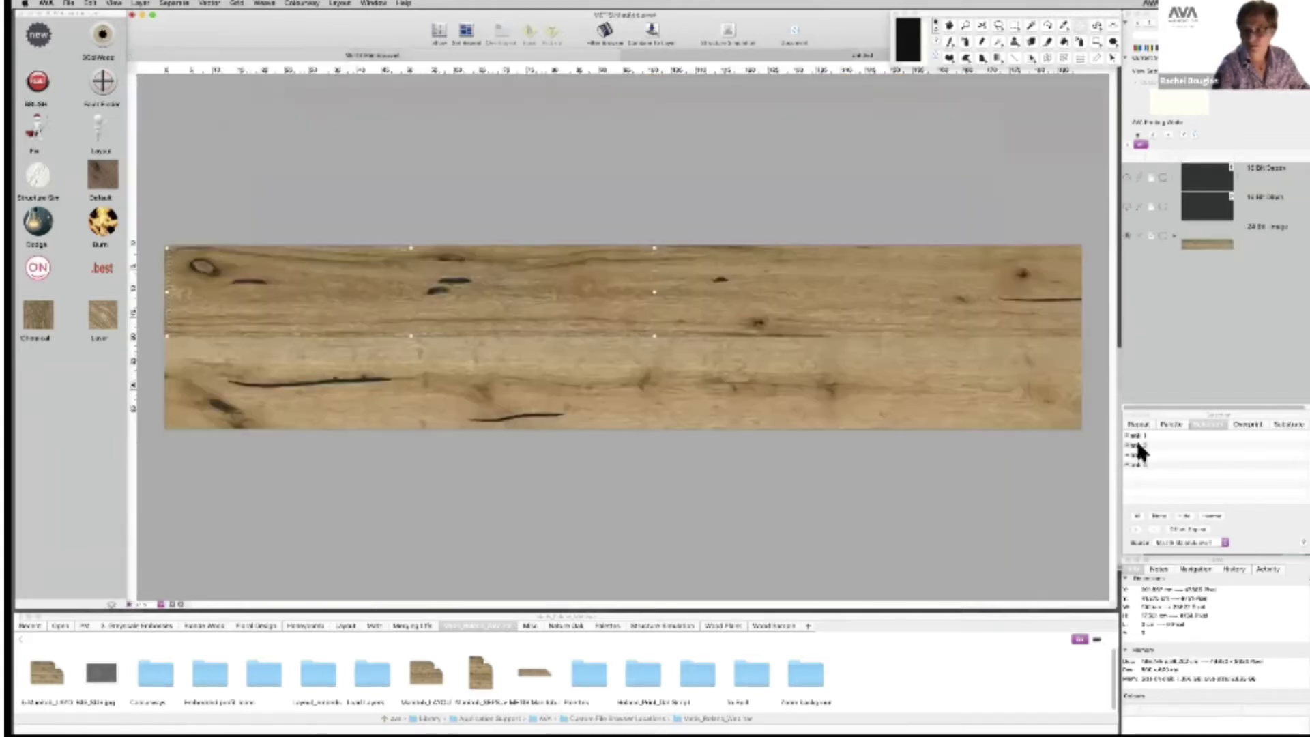
# Copy the Plank 2 selection from the wood image and paste it into the layout's third row, offset about 50 cm.
pyautogui.click(1138, 441)
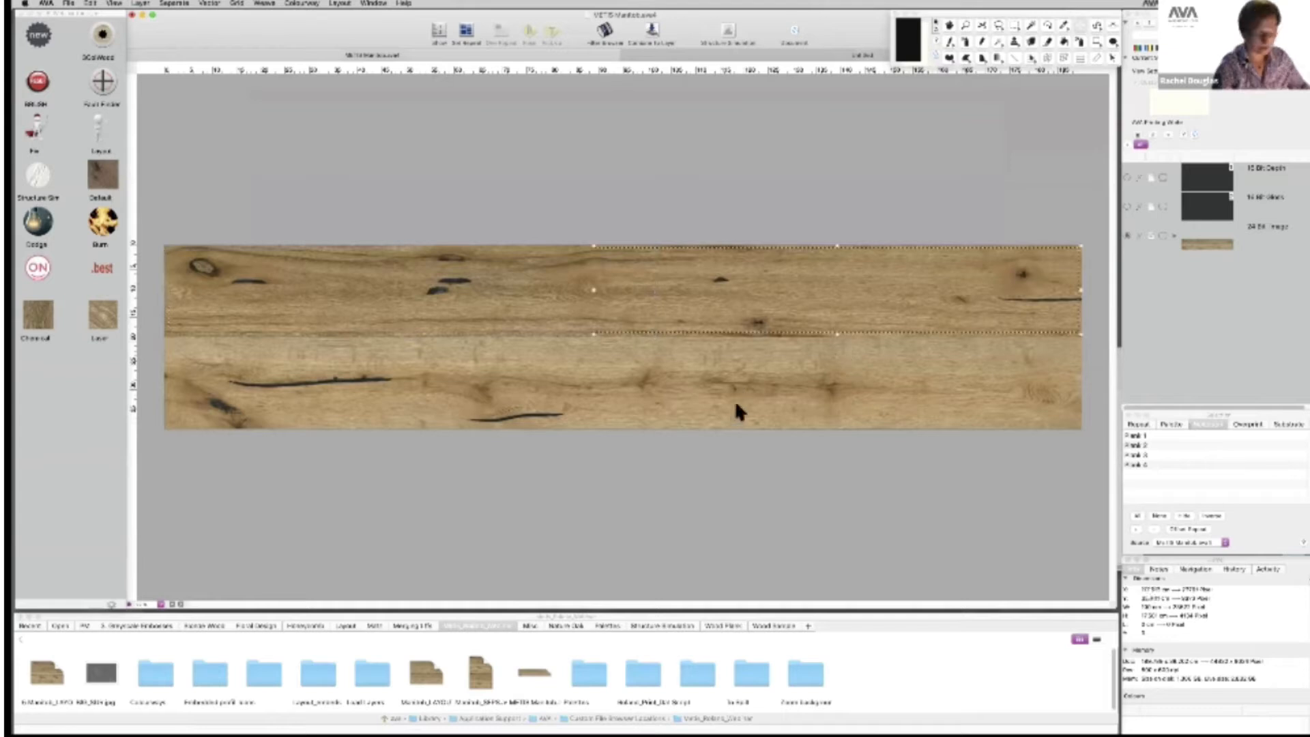
pyautogui.click(780, 51)
pyautogui.press('super+v')
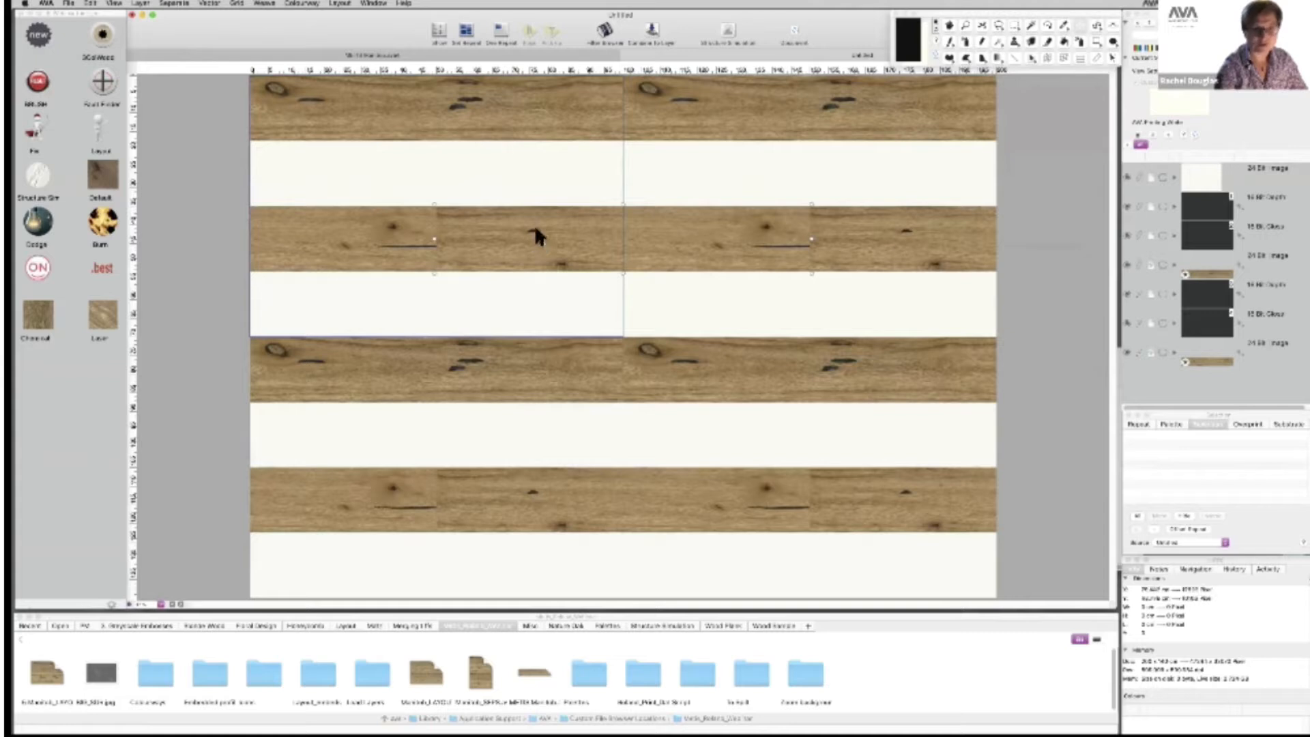
# Copy the wood image's lower-right plank and paste it into the layout's second row, offset about 70 cm.
pyautogui.click(417, 54)
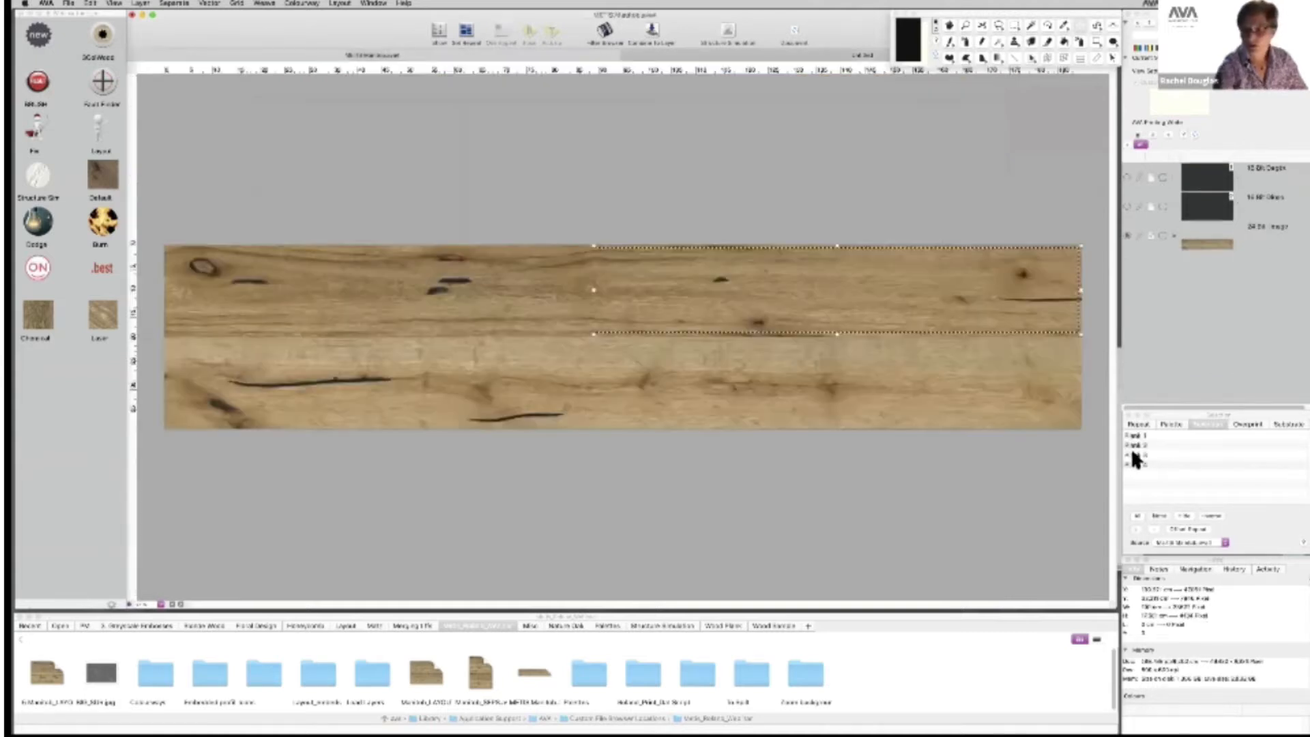
pyautogui.click(644, 385)
pyautogui.press('super+c')
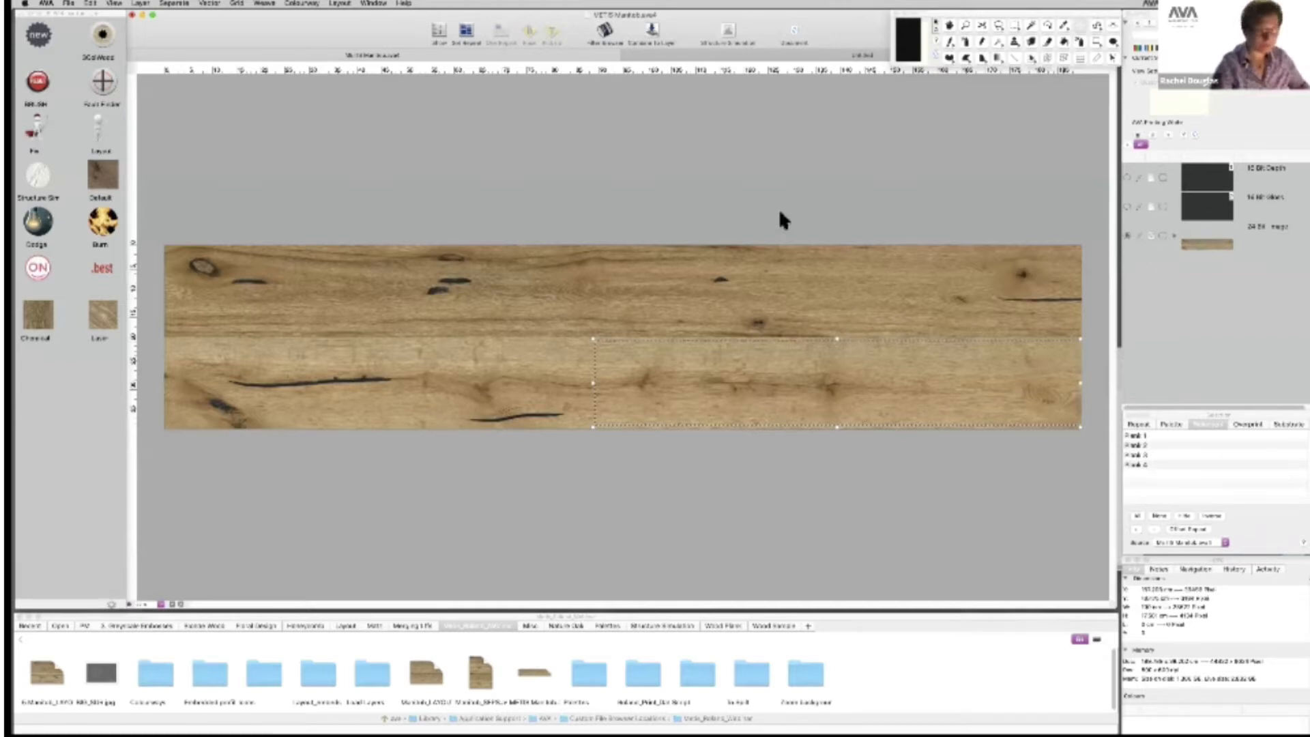
pyautogui.click(735, 53)
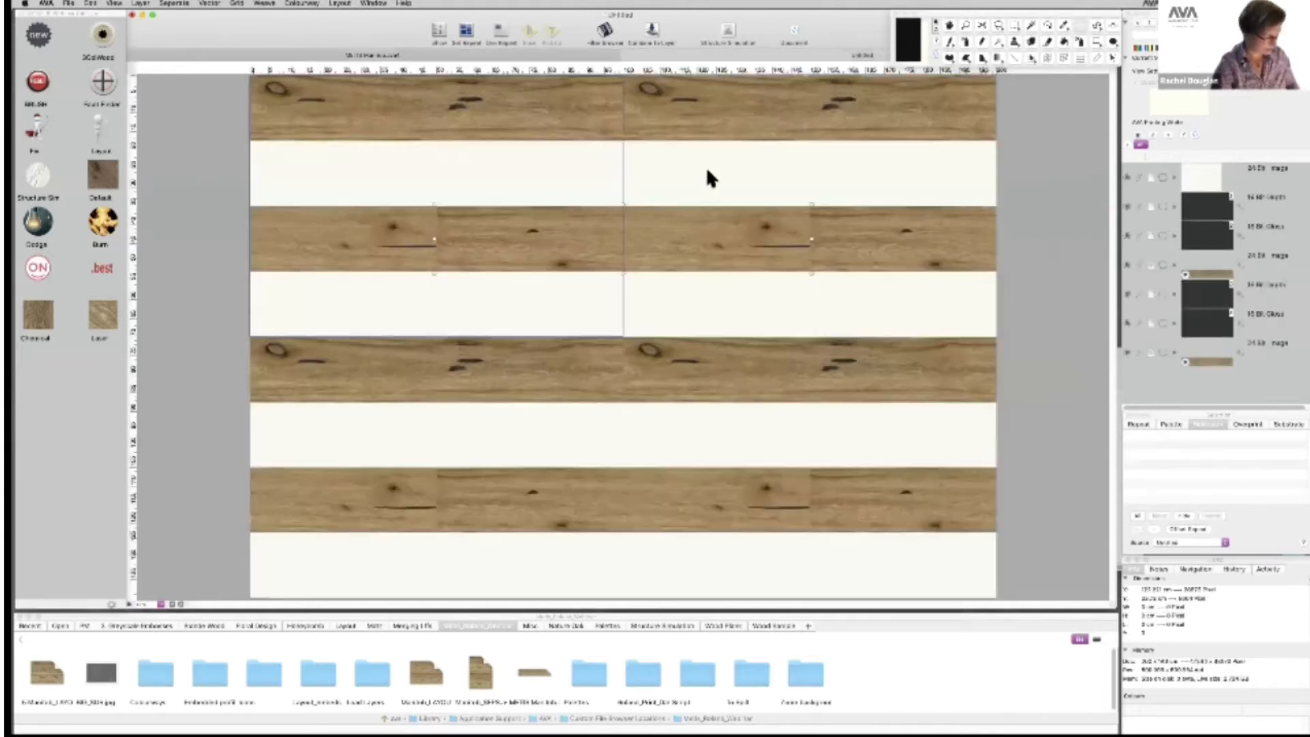
pyautogui.press('super+v')
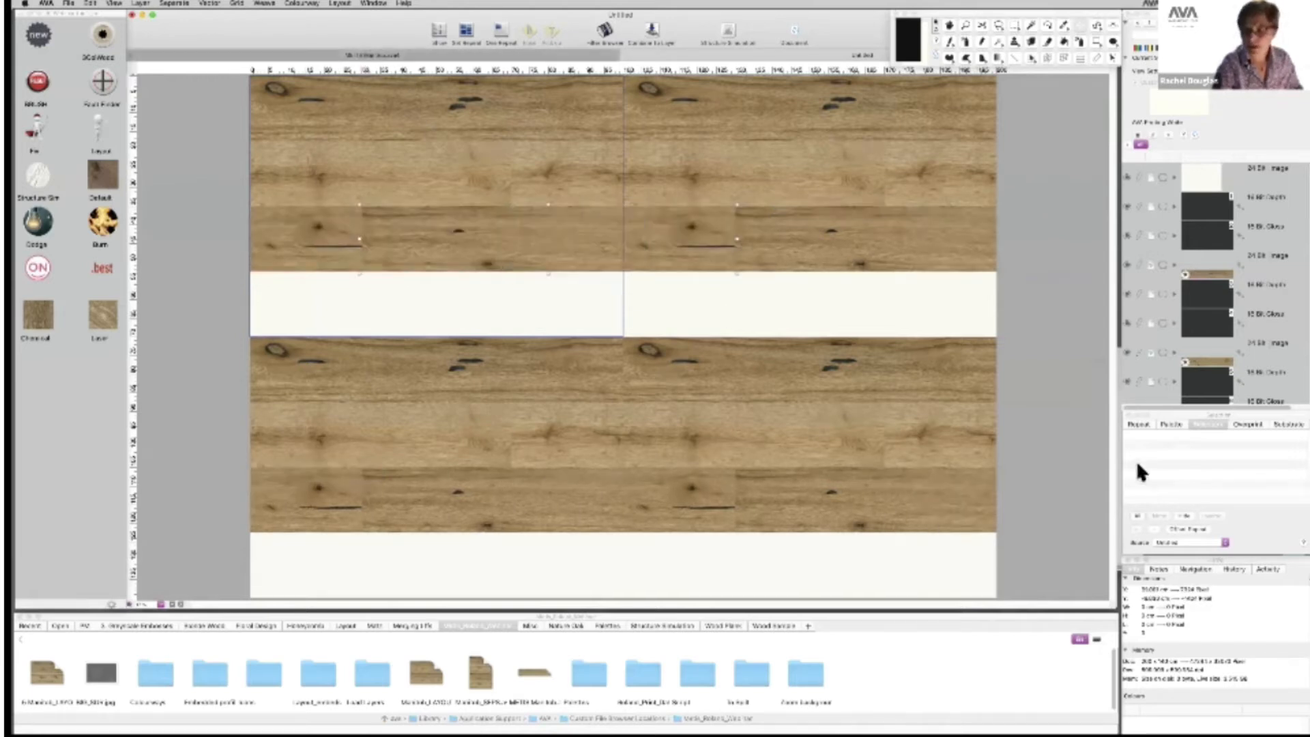
# Copy the wood image's lower-left plank, paste it into the layout and move it into the empty fourth row.
pyautogui.hotkey('ctrl', 'Tab')
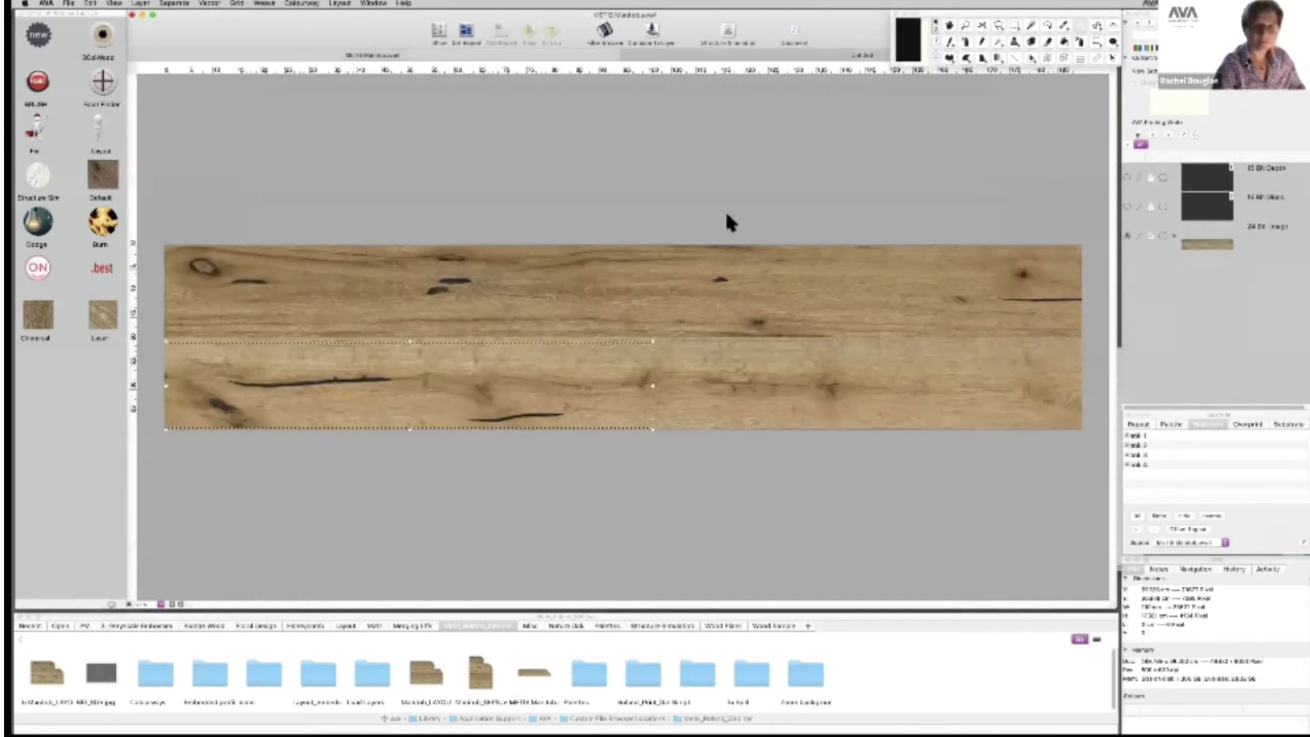
pyautogui.press('super+c')
pyautogui.hotkey('ctrl', 'Tab')
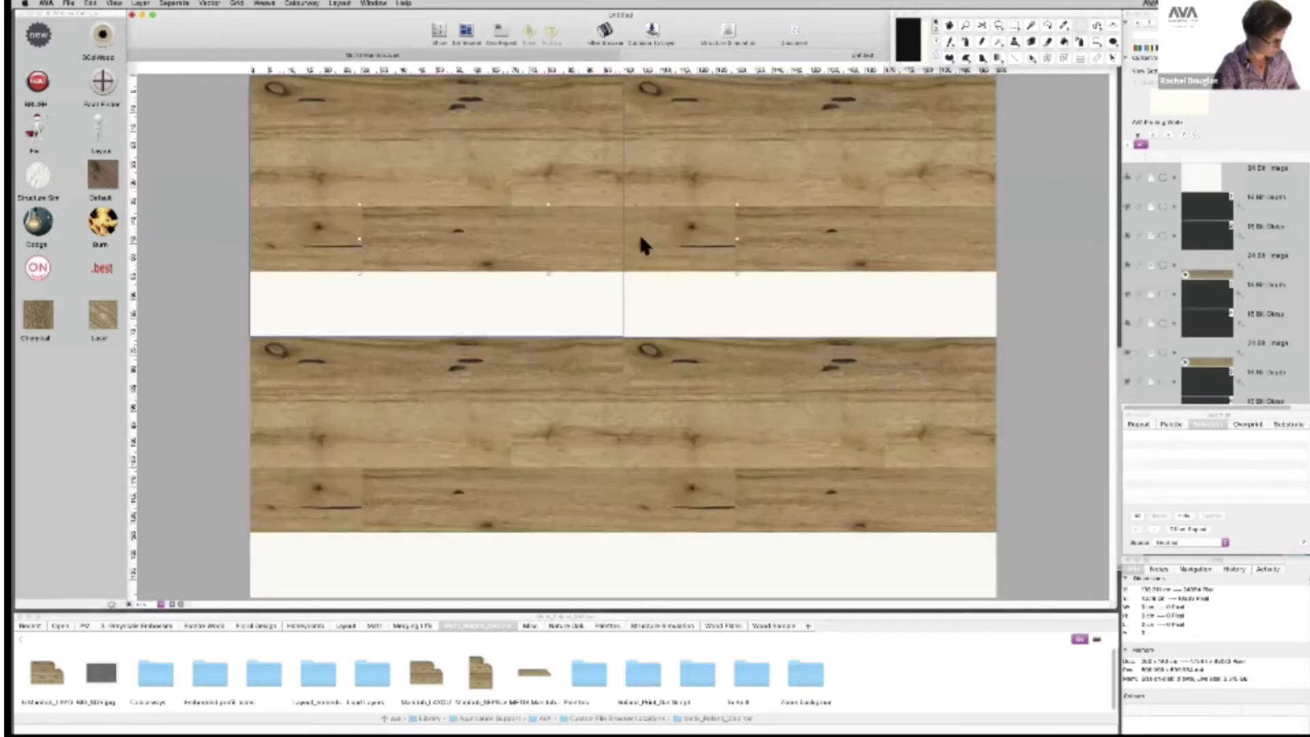
pyautogui.press('super+v')
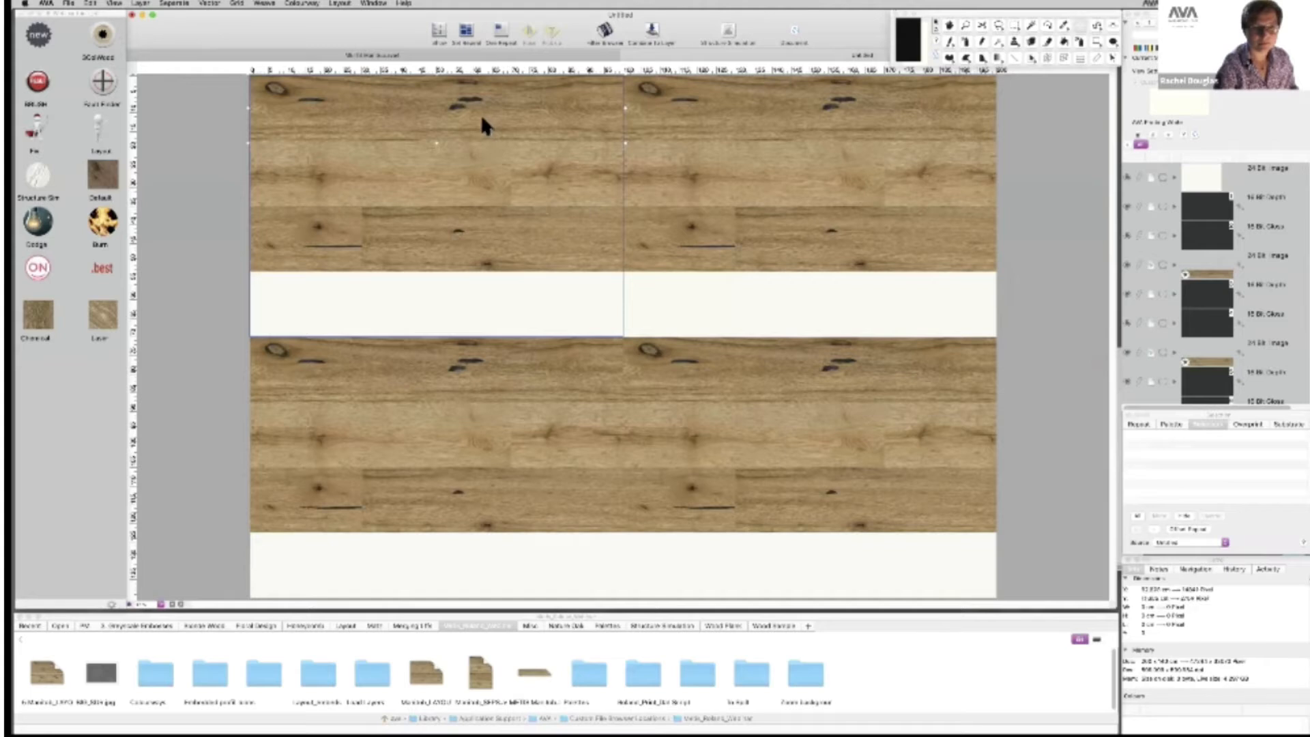
pyautogui.moveTo(486, 194); pyautogui.dragTo(475, 318)
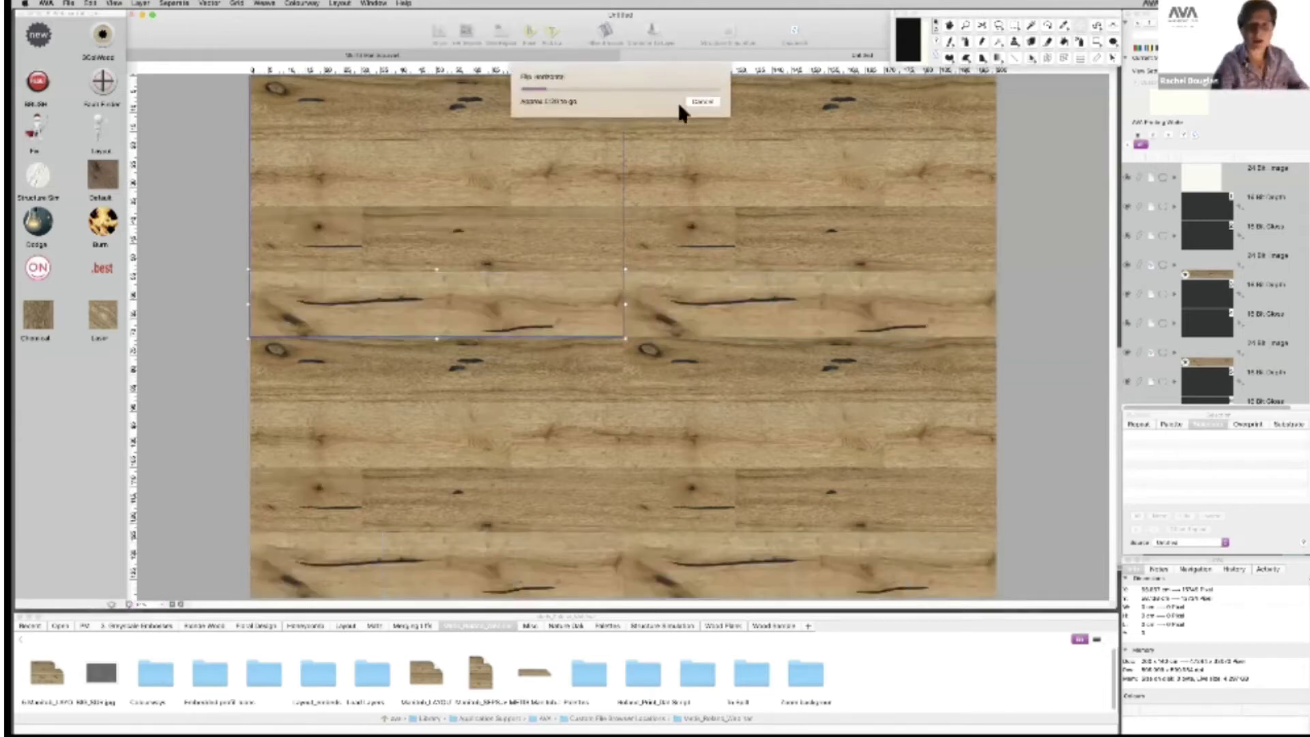
# Flip the fourth-row plank horizontally and shift it about 10 cm to the right along its row.
pyautogui.click(702, 103)
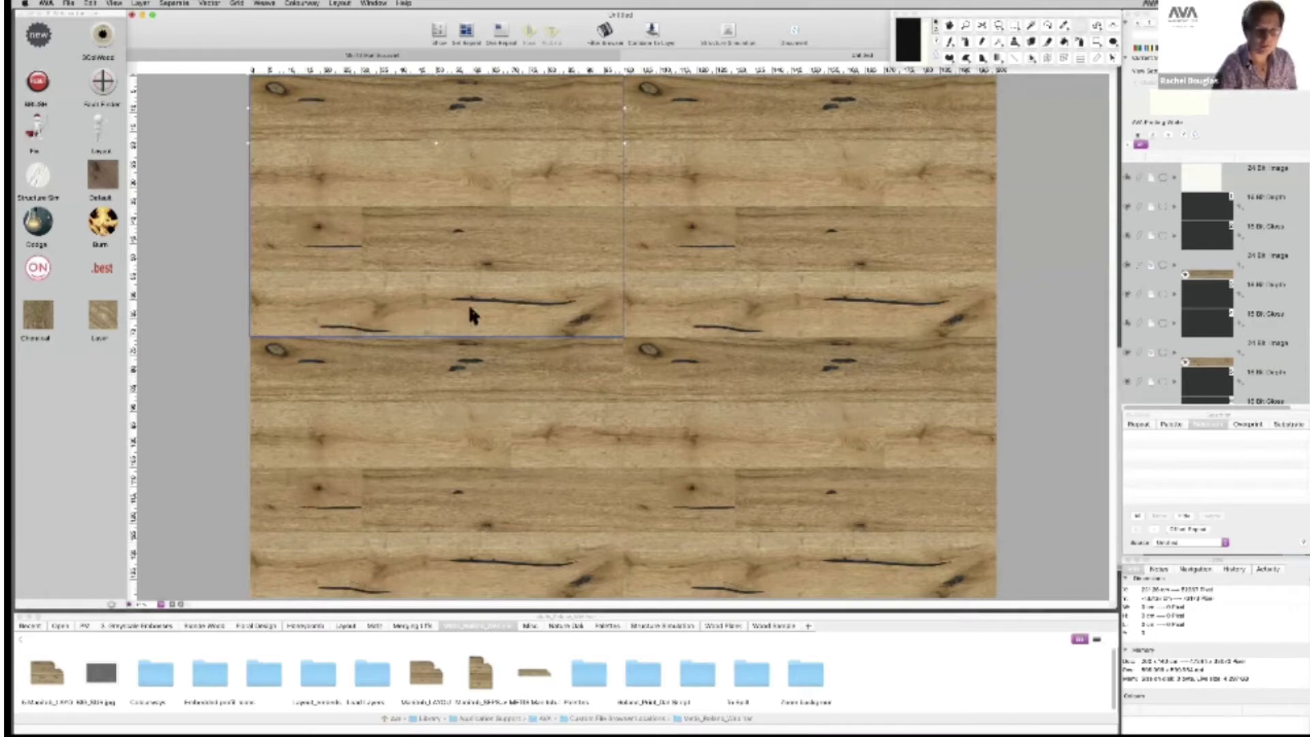
pyautogui.moveTo(470, 307); pyautogui.dragTo(495, 295)
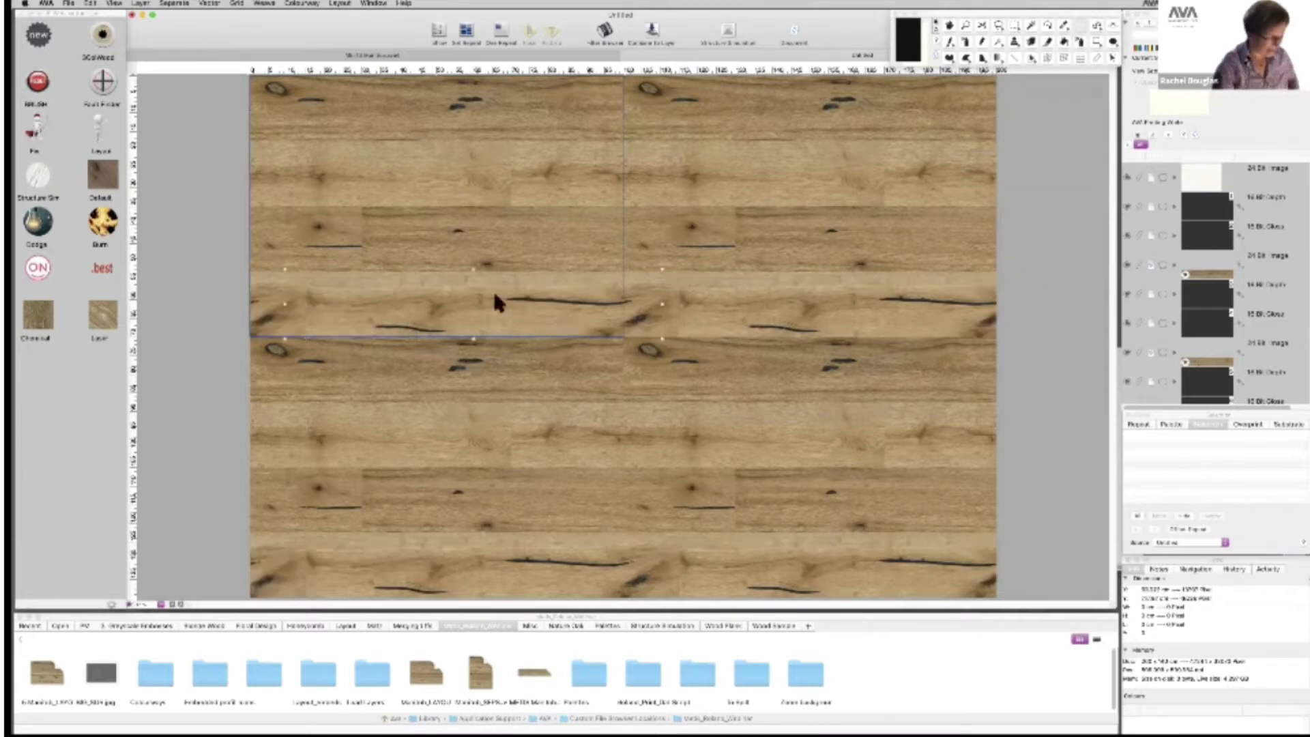
# Set the layout's repeat to 3 across and 4 down and fit the whole design in the view.
pyautogui.click(1141, 423)
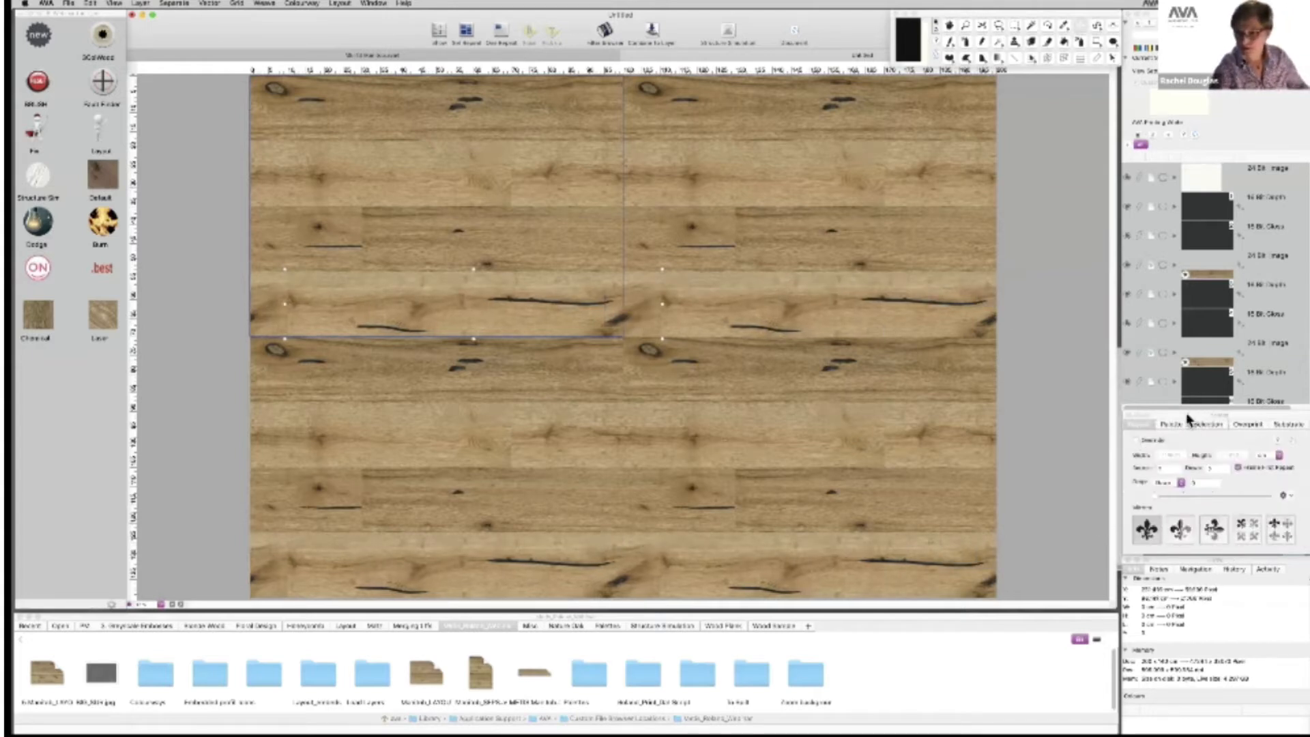
pyautogui.moveTo(1281, 463); pyautogui.dragTo(1278, 464)
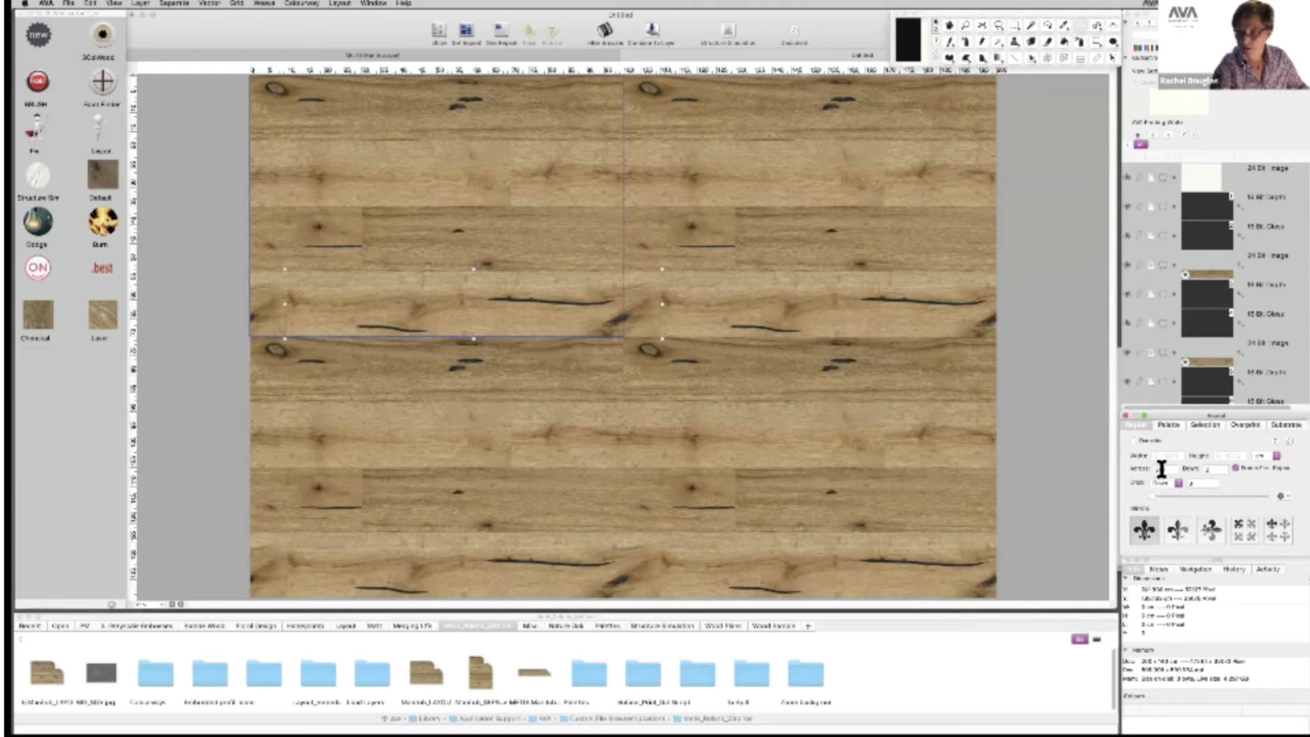
pyautogui.click(1161, 470)
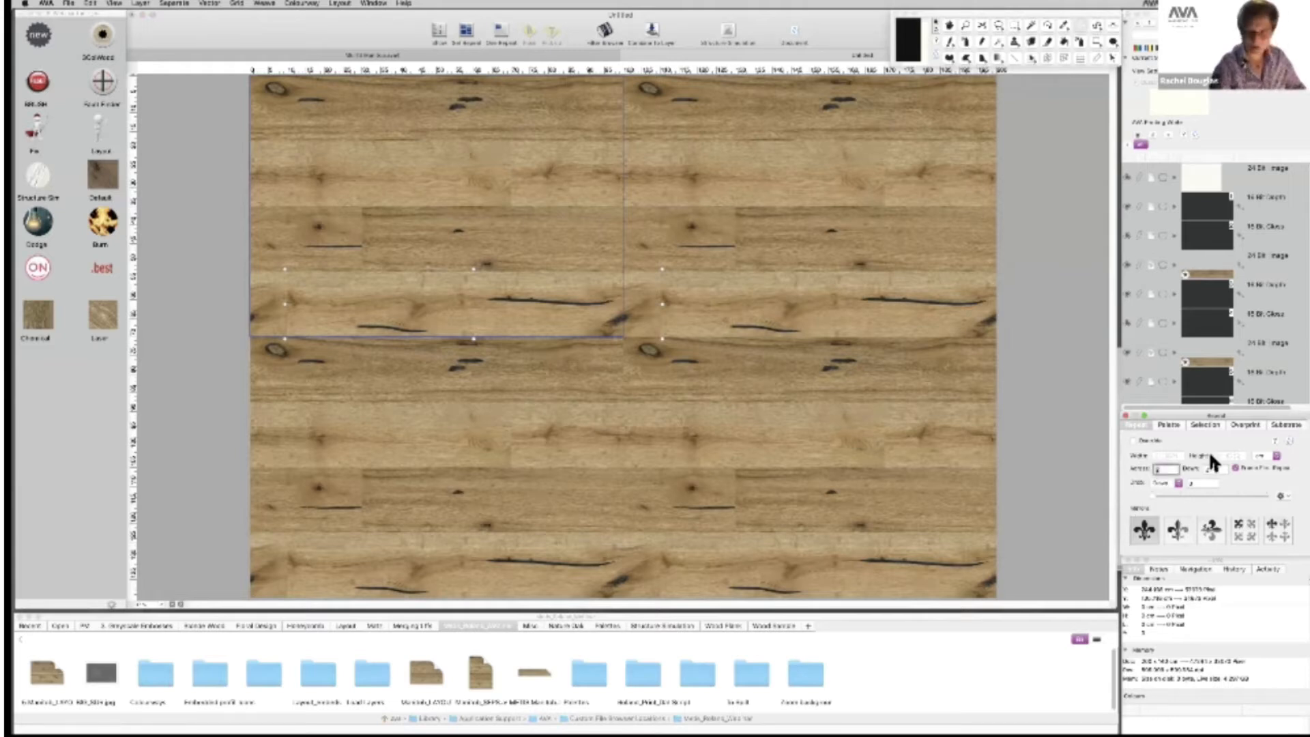
pyautogui.click(1210, 469)
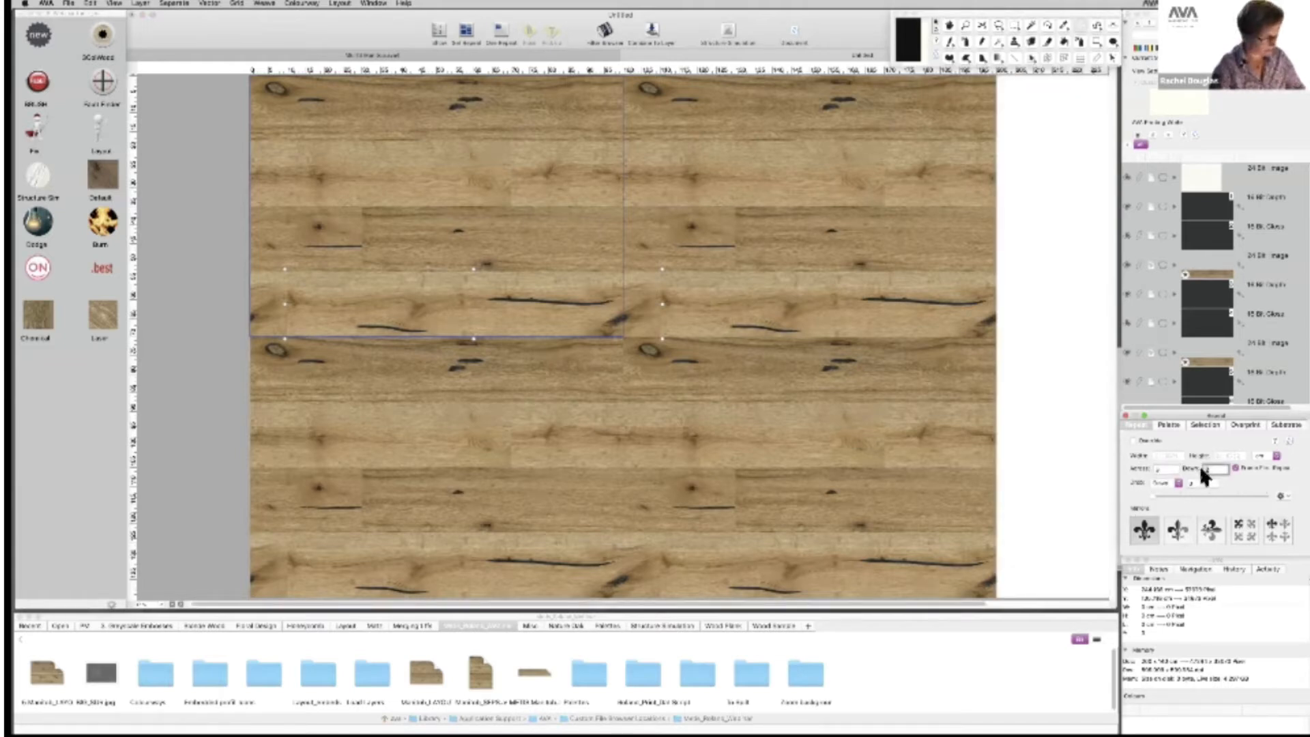
pyautogui.write('5')
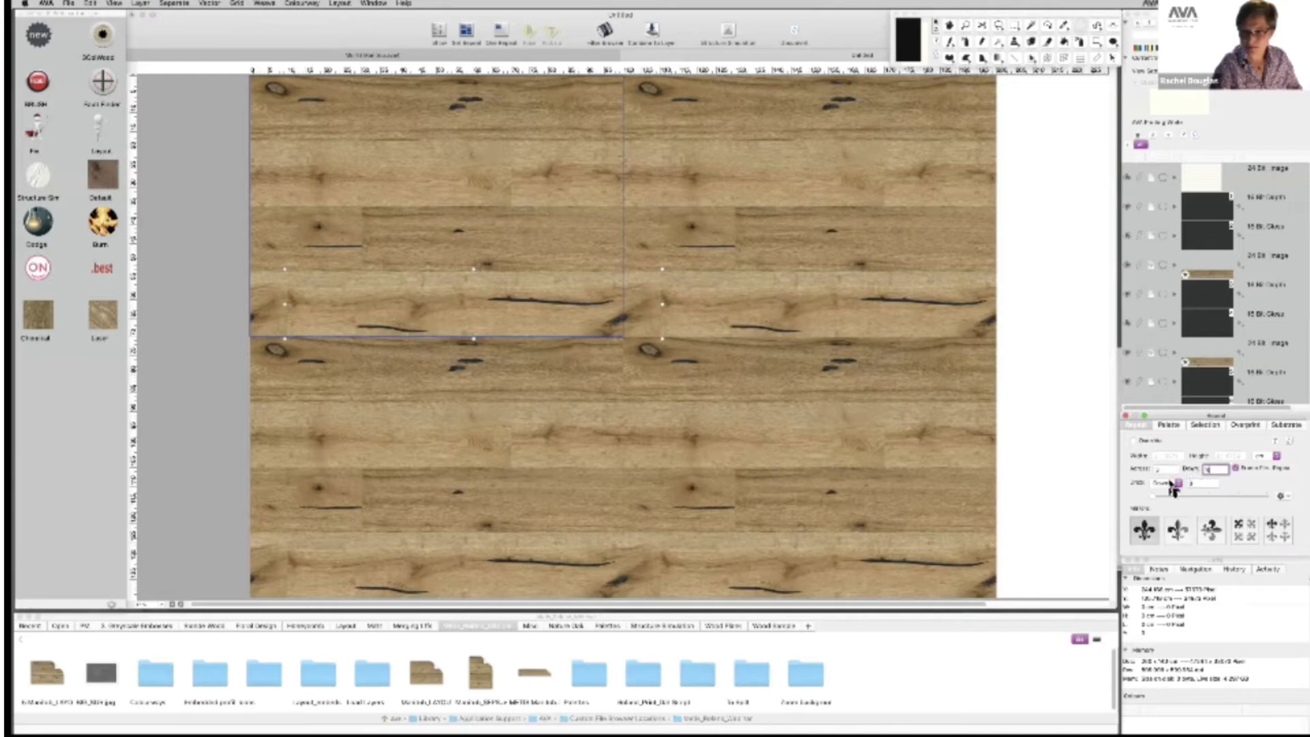
pyautogui.press('Return')
pyautogui.press('super+0')
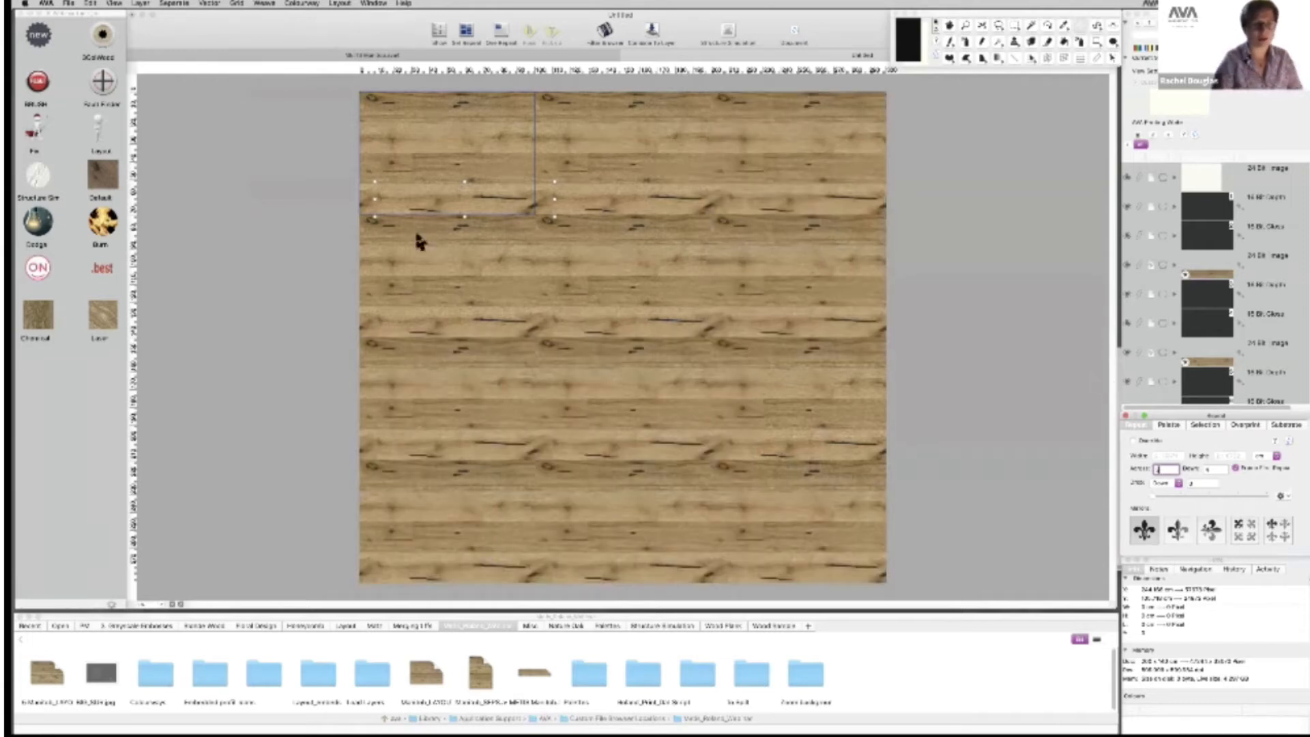
# Compare the single plank layout tile with its full repeat, and inspect the joints between the repeated planks up close.
pyautogui.click(461, 200)
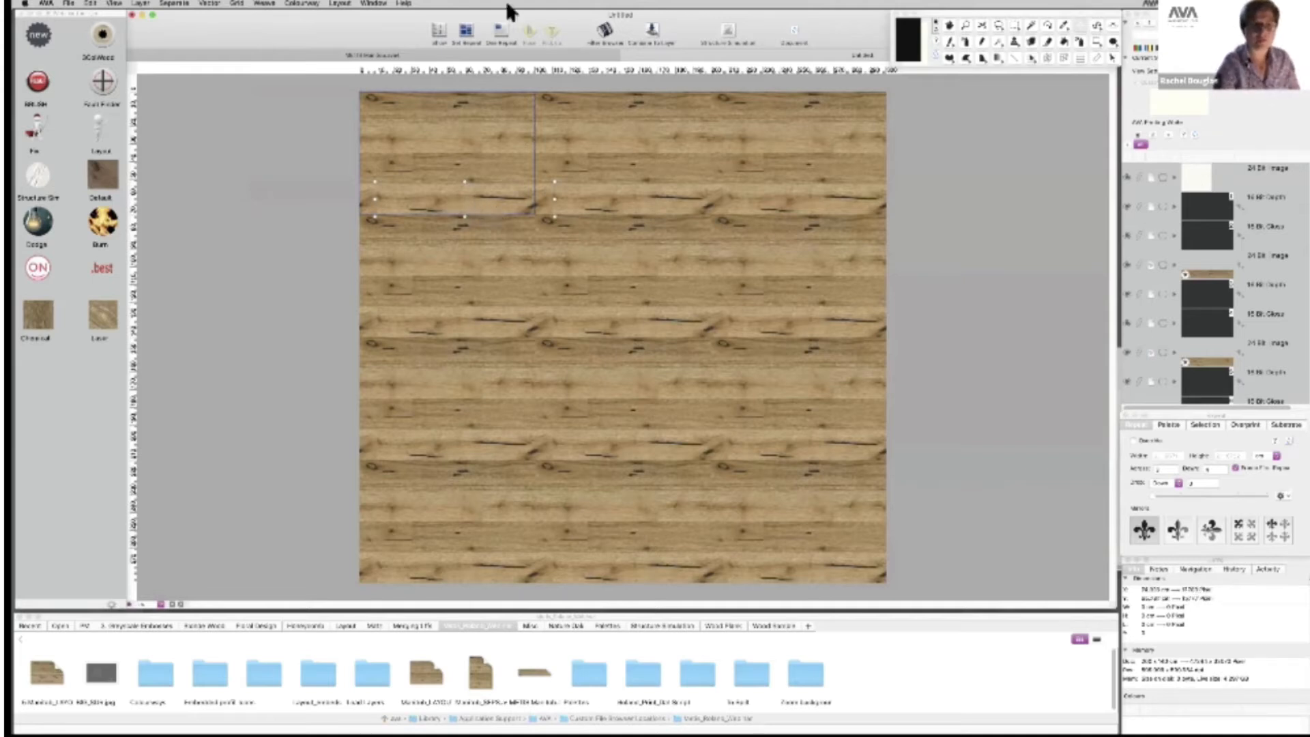
pyautogui.click(519, 27)
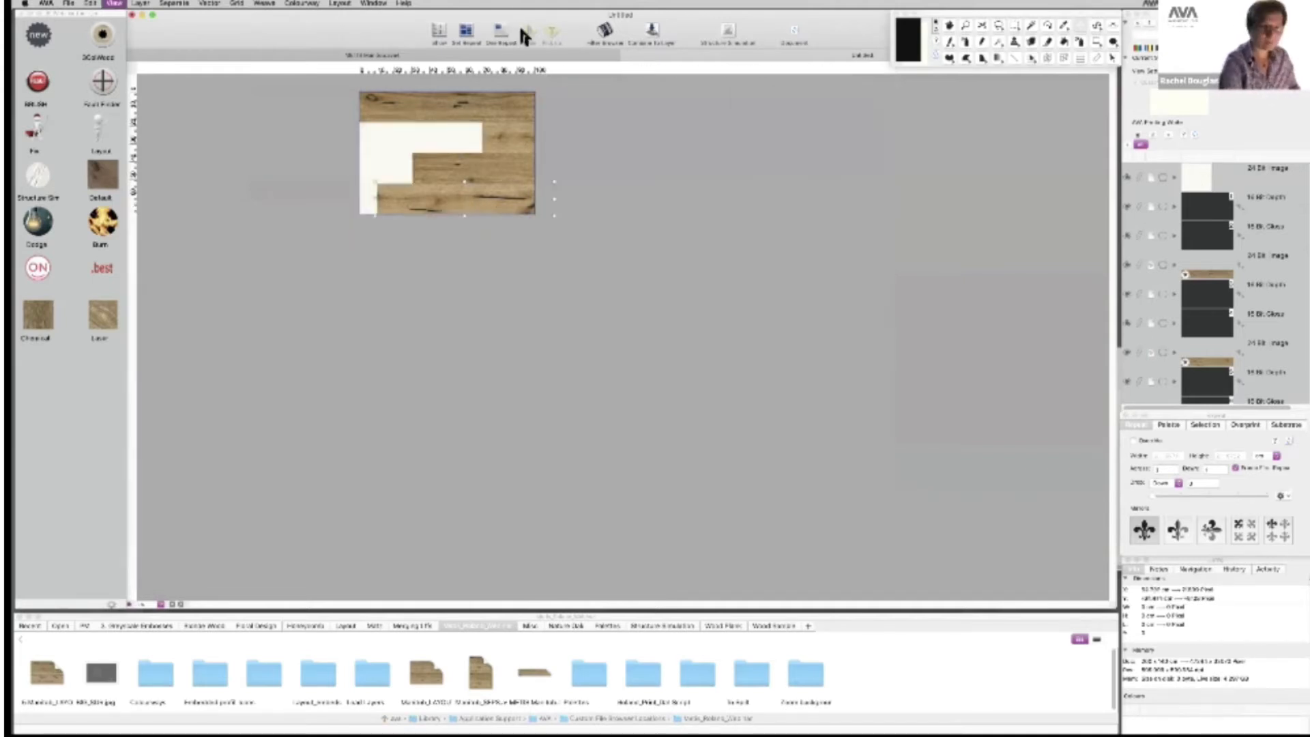
pyautogui.click(467, 32)
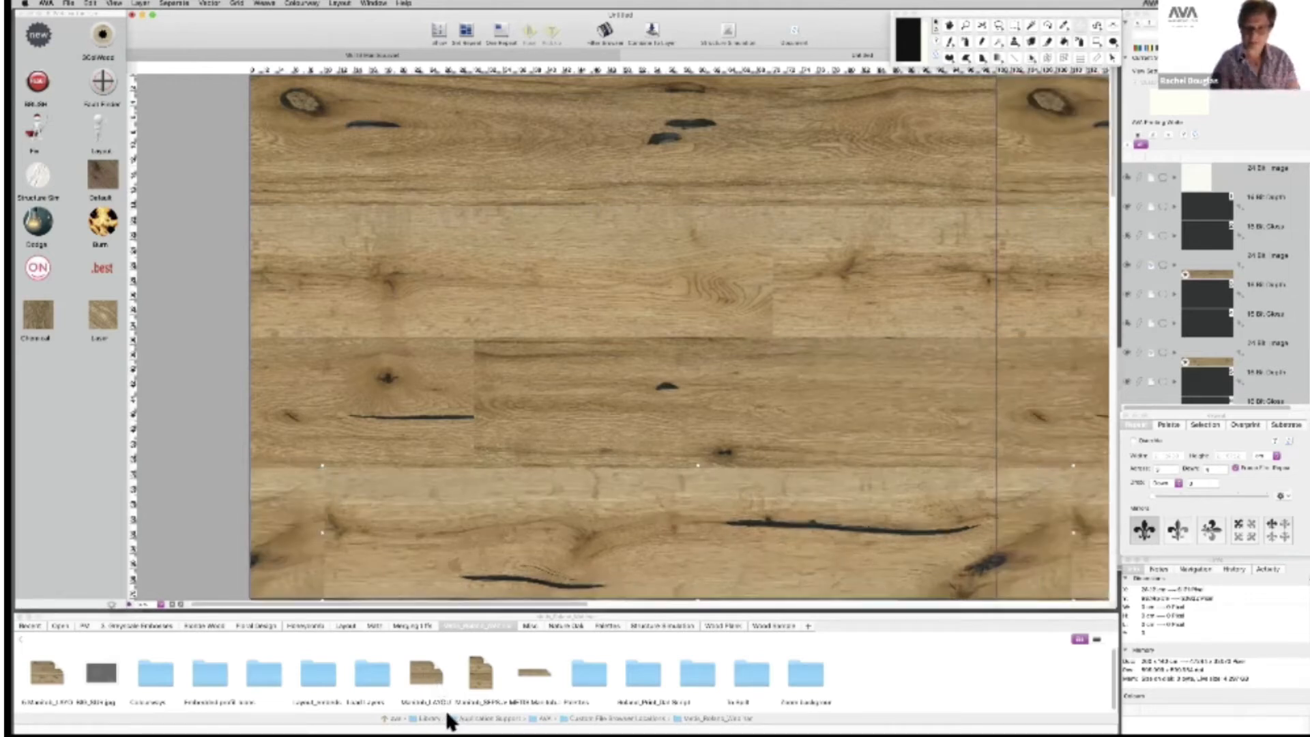
# Open the prepared LAYOUT file with grout lines and narrow its window to free space beside it.
pyautogui.moveTo(451, 722)
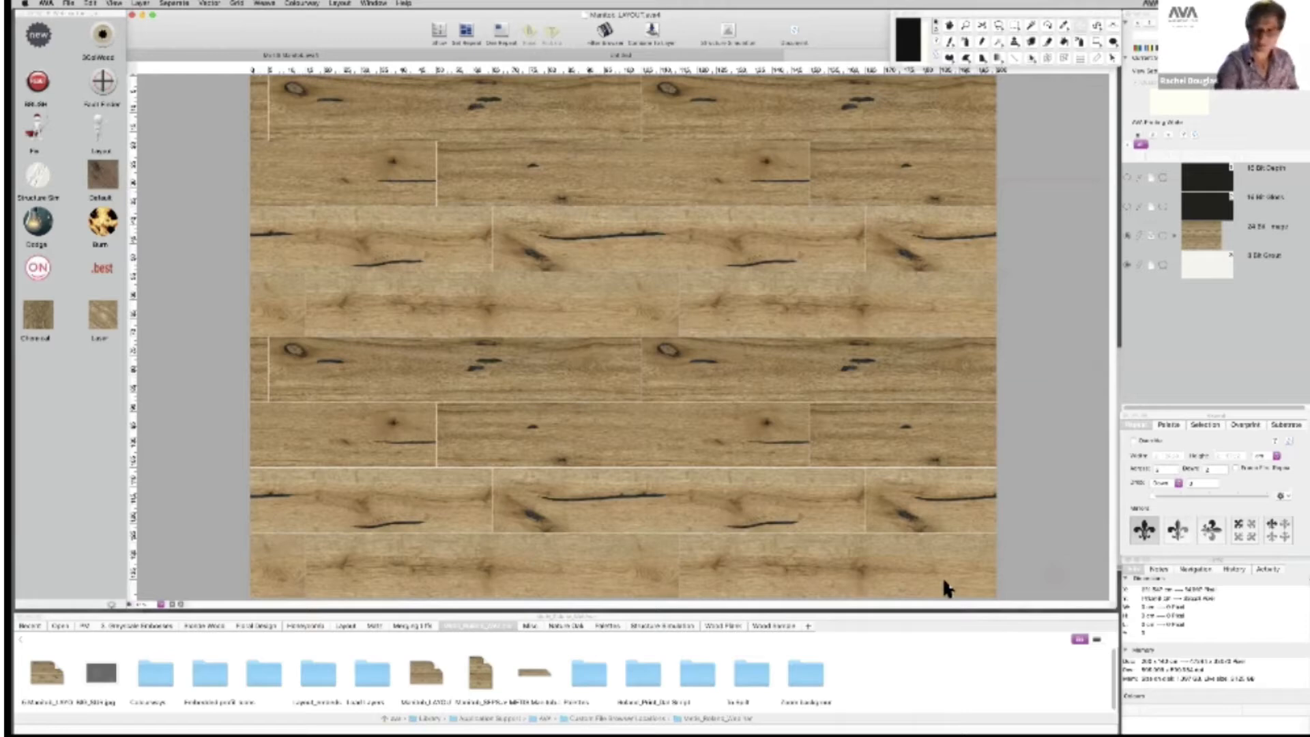
pyautogui.moveTo(1117, 609); pyautogui.dragTo(997, 608)
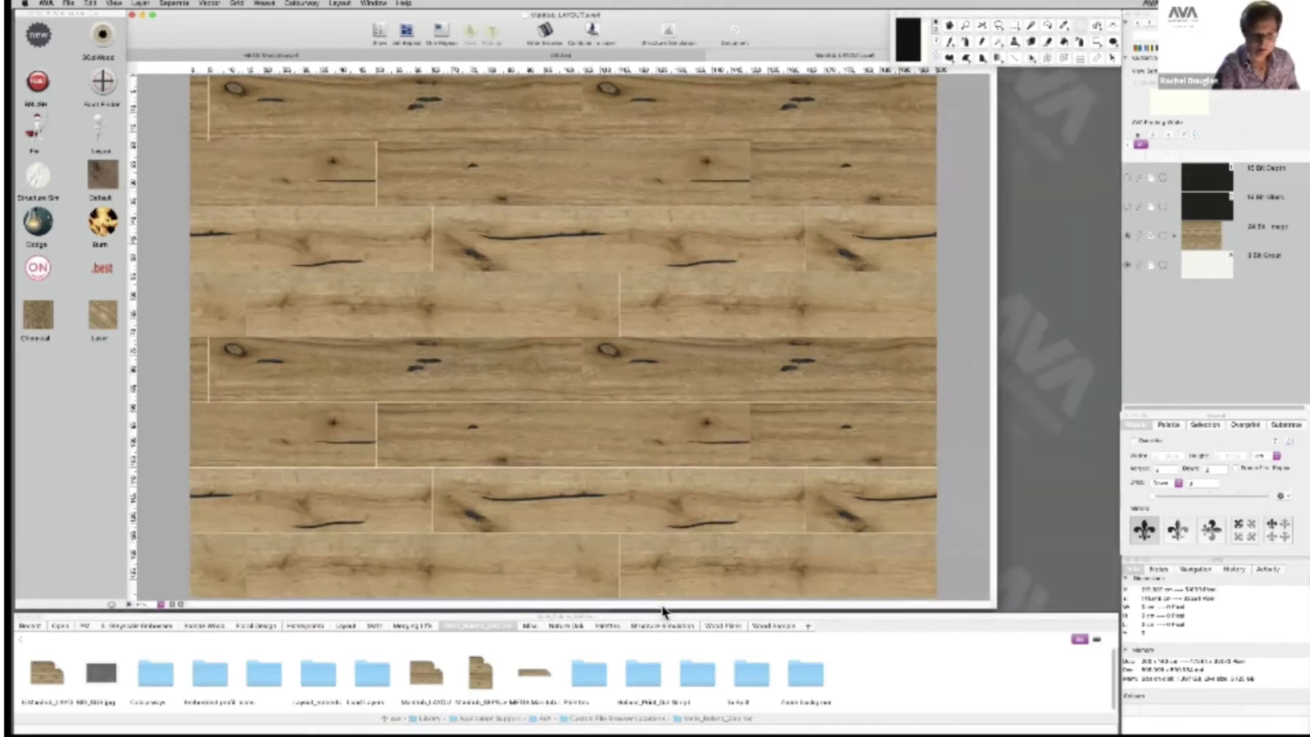
pyautogui.moveTo(663, 609); pyautogui.dragTo(471, 603)
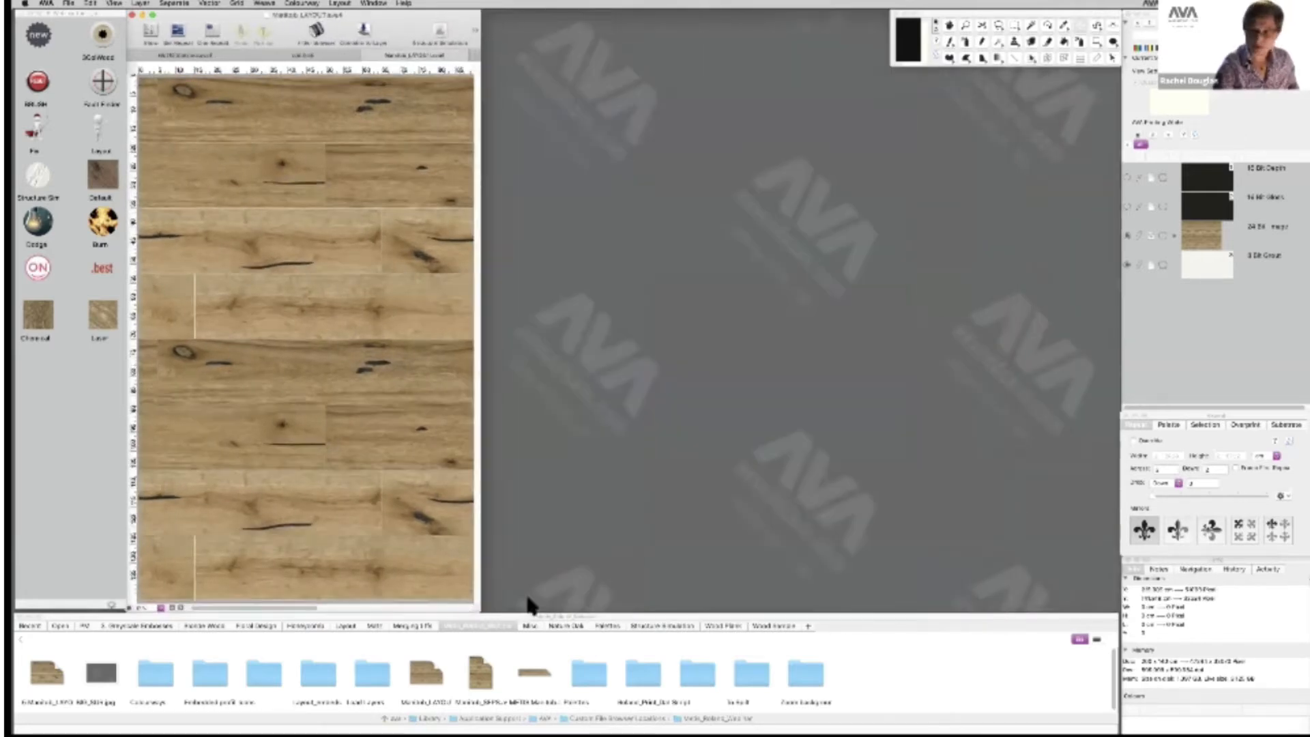
# Open a Structure Simulation of the layout, enlarge its window beside the layout and apply the Default preset.
pyautogui.click(444, 43)
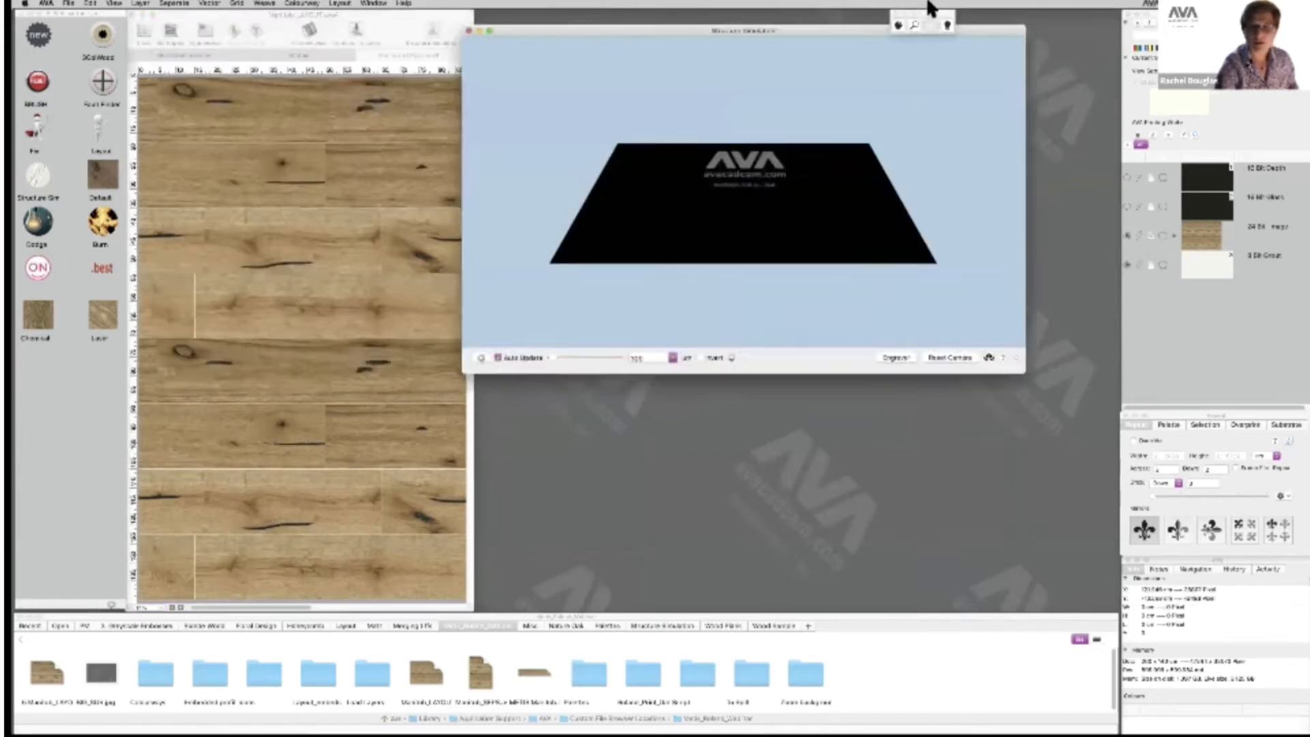
pyautogui.moveTo(1044, 357); pyautogui.dragTo(1119, 609)
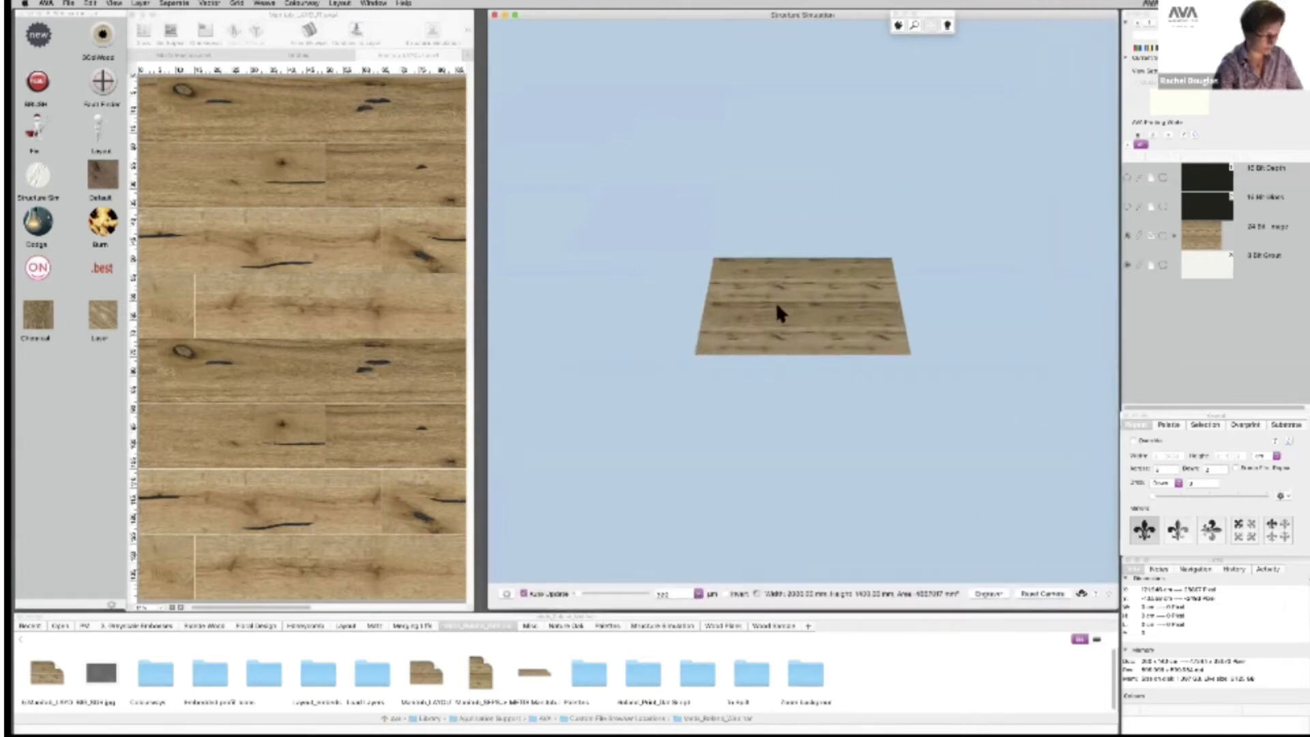
pyautogui.click(103, 177)
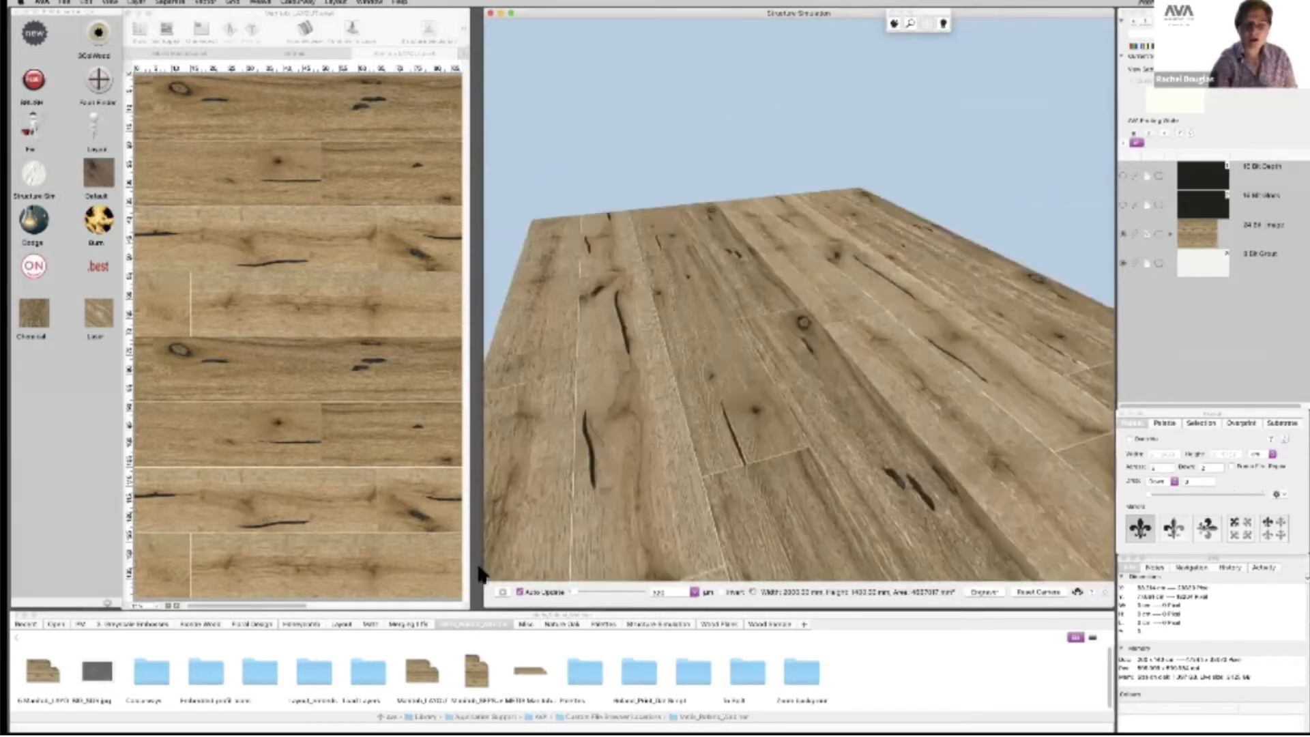
# Open the simulation settings and apply the Chemical preset followed by the Laser preset to compare their depth curves.
pyautogui.click(469, 568)
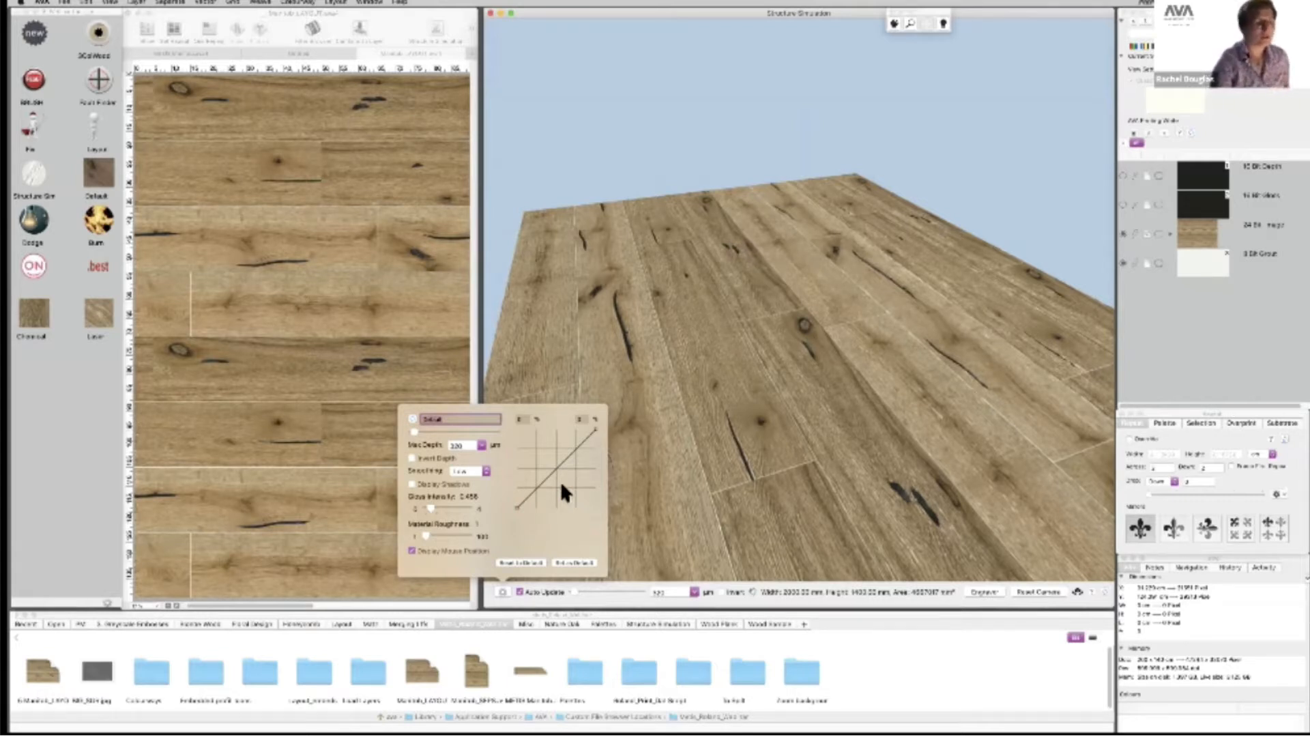
pyautogui.click(28, 336)
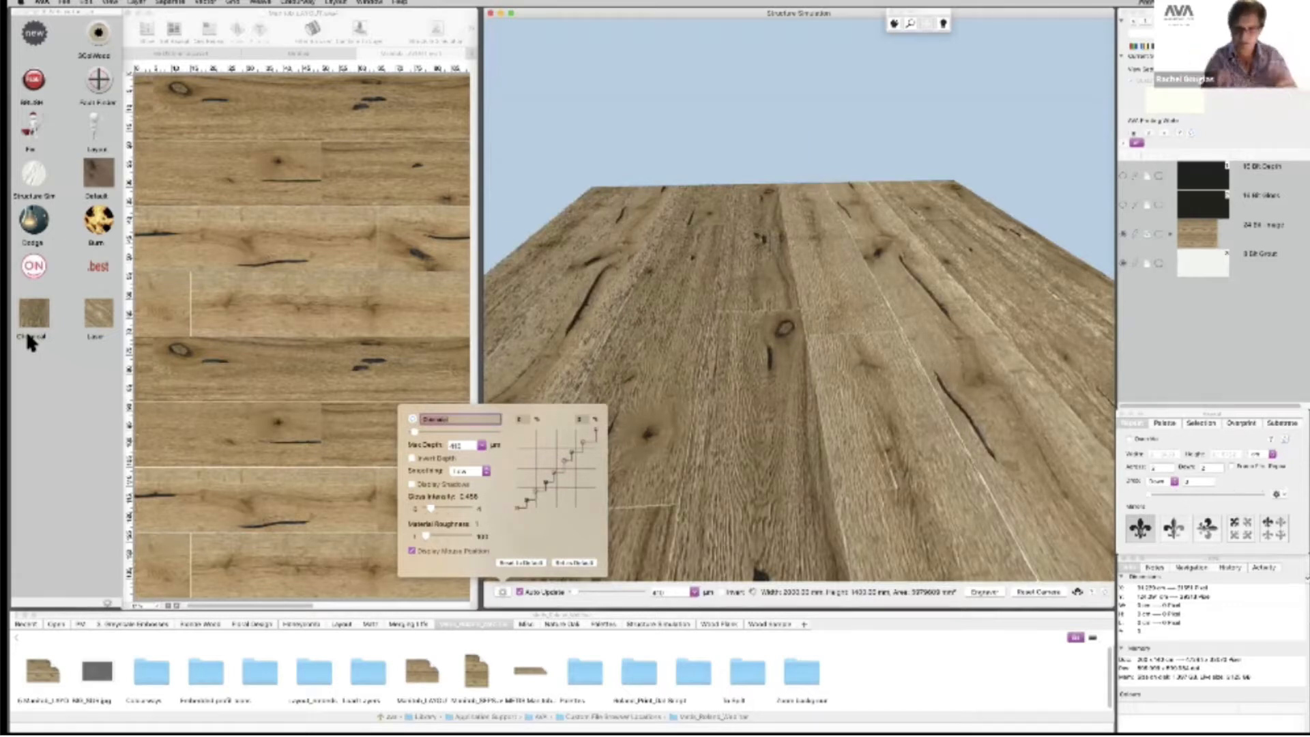
pyautogui.click(104, 318)
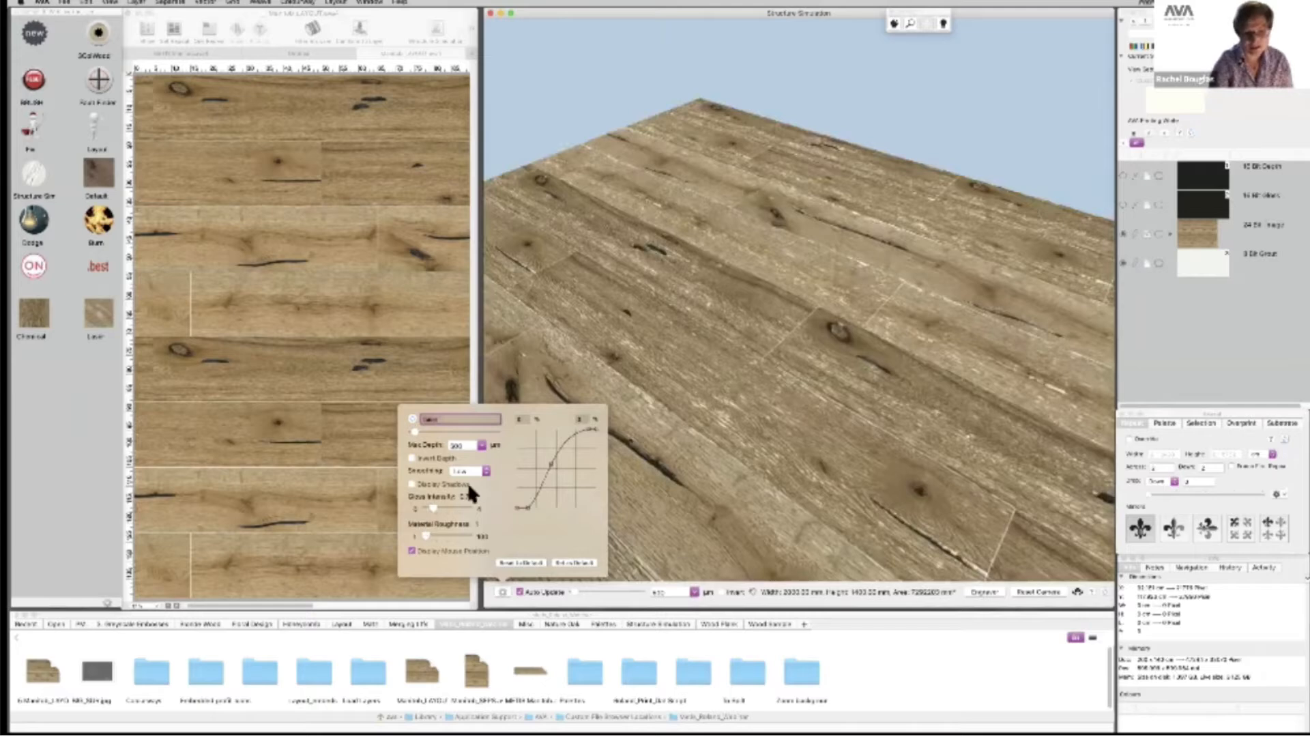
# Turn the simulated floor to face along the planks and reduce the simulated structure depth to 50 µm.
pyautogui.moveTo(728, 345); pyautogui.dragTo(723, 423)
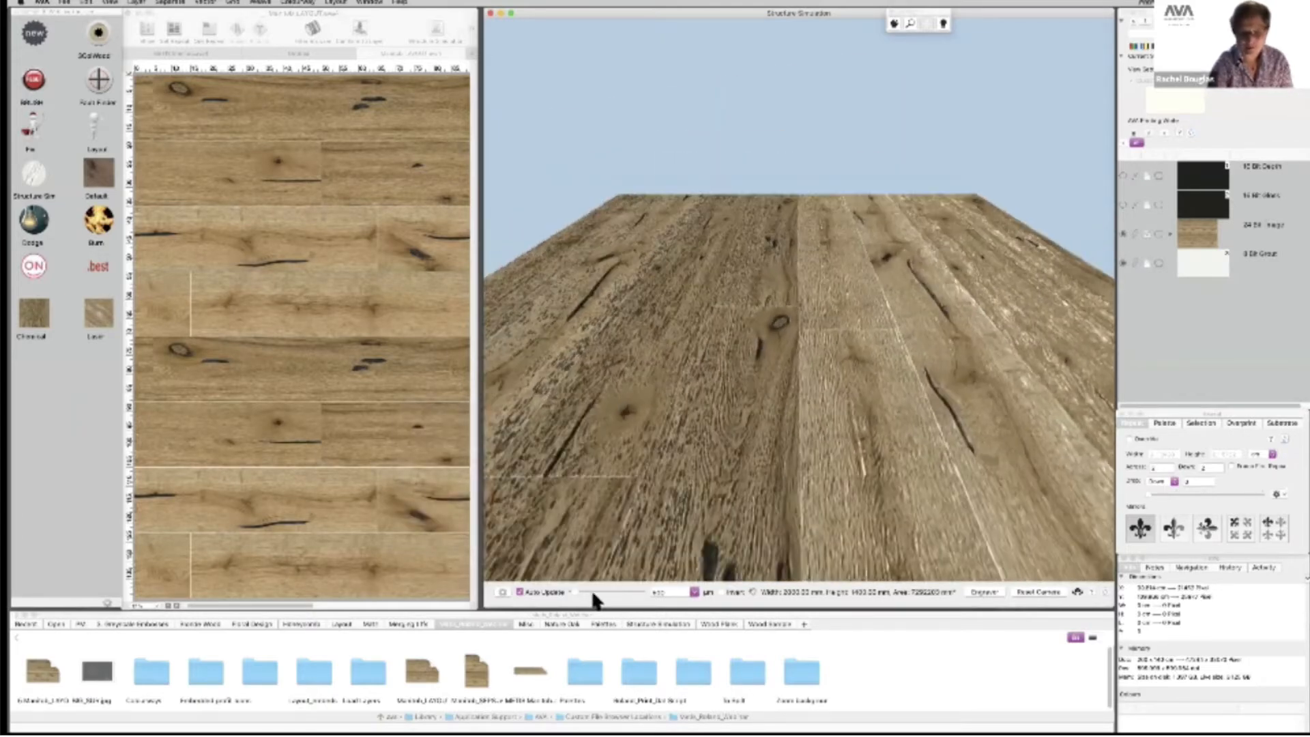
pyautogui.moveTo(573, 591); pyautogui.dragTo(571, 591)
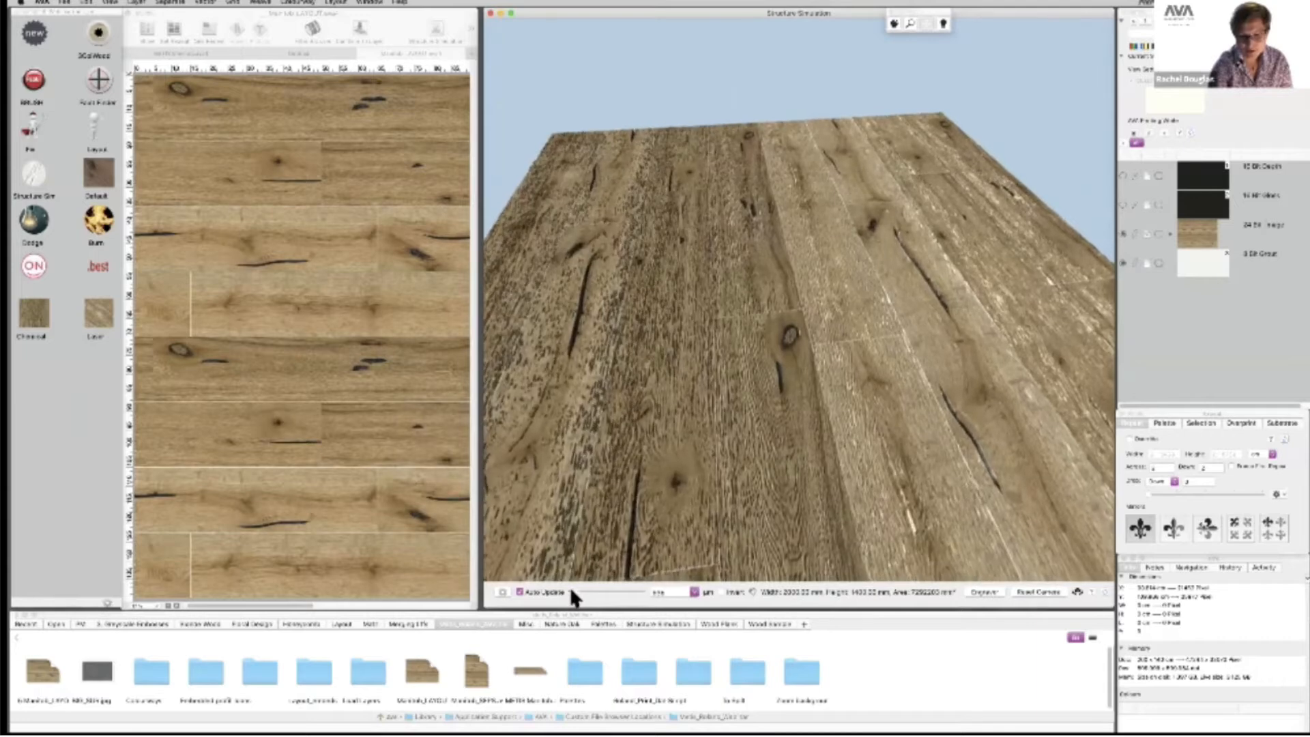
pyautogui.doubleClick(665, 591)
pyautogui.write('50')
pyautogui.press('Return')
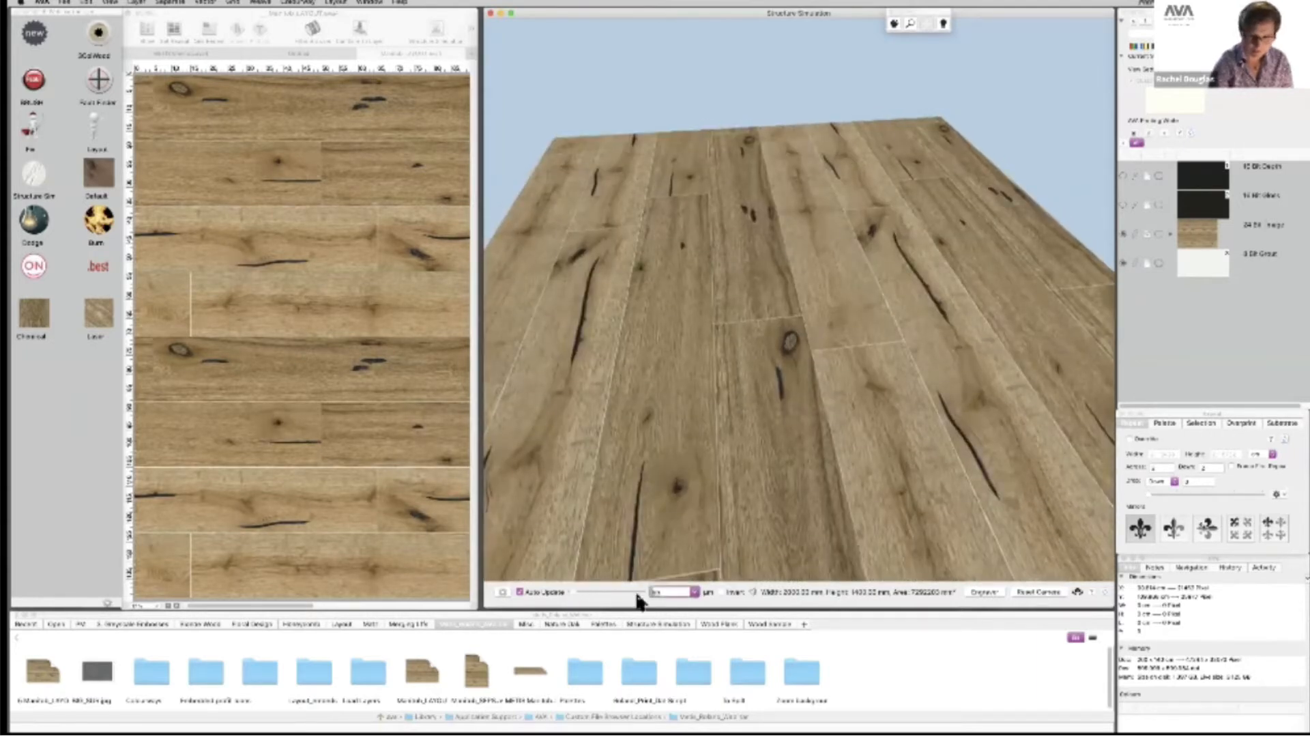
# Raise the simulated structure depth again and view the relief from above without the wood image.
pyautogui.doubleClick(657, 592)
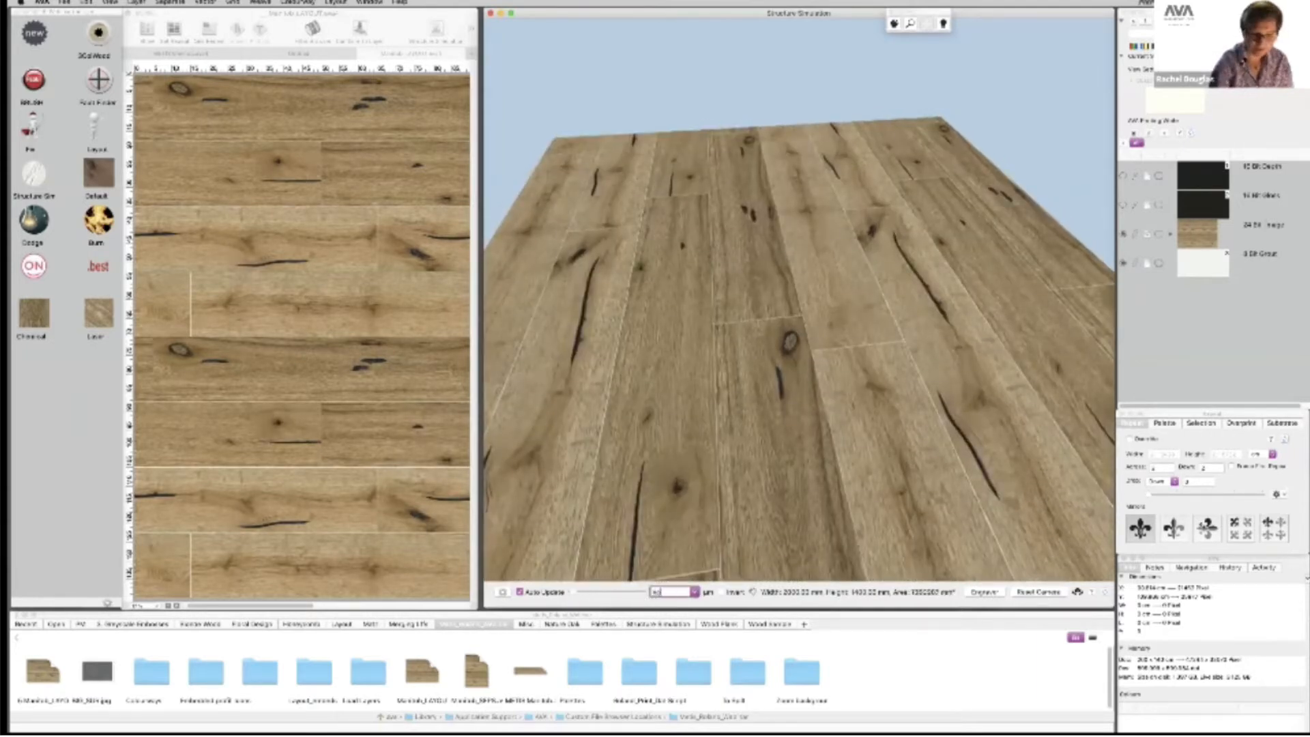
pyautogui.write('0')
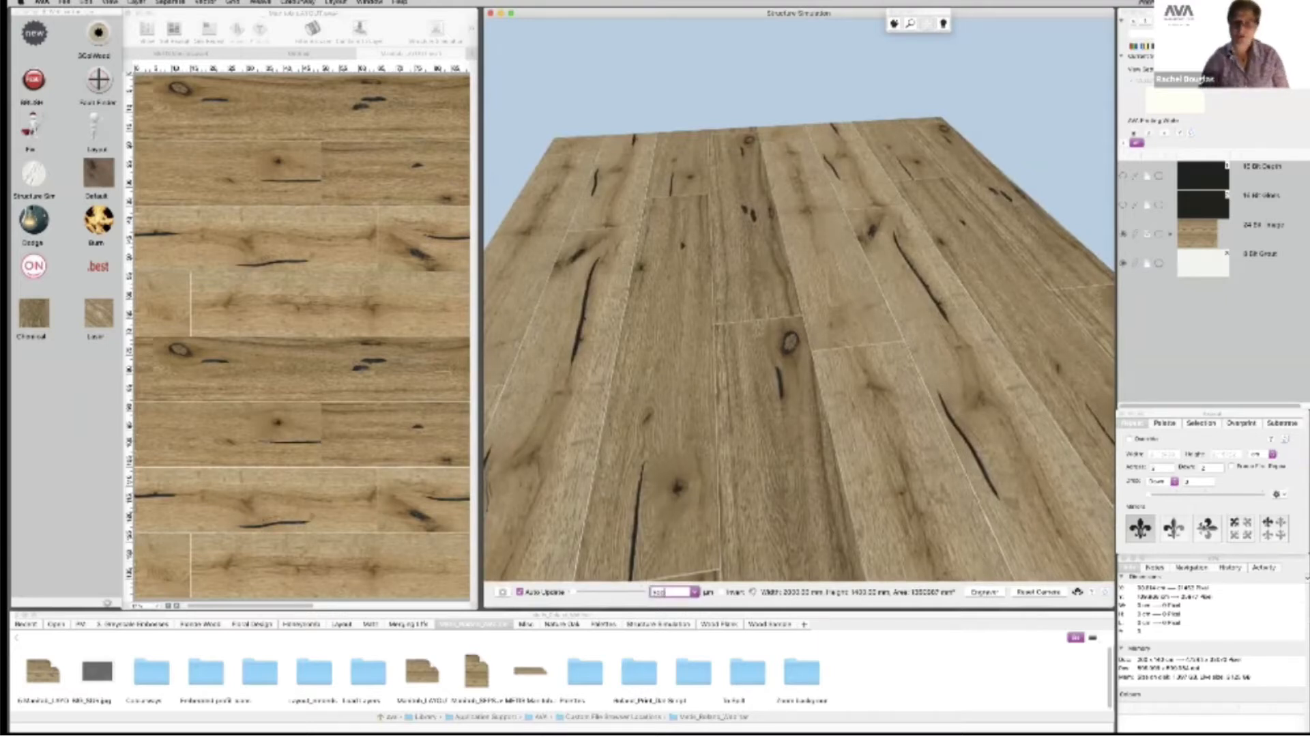
pyautogui.press('Return')
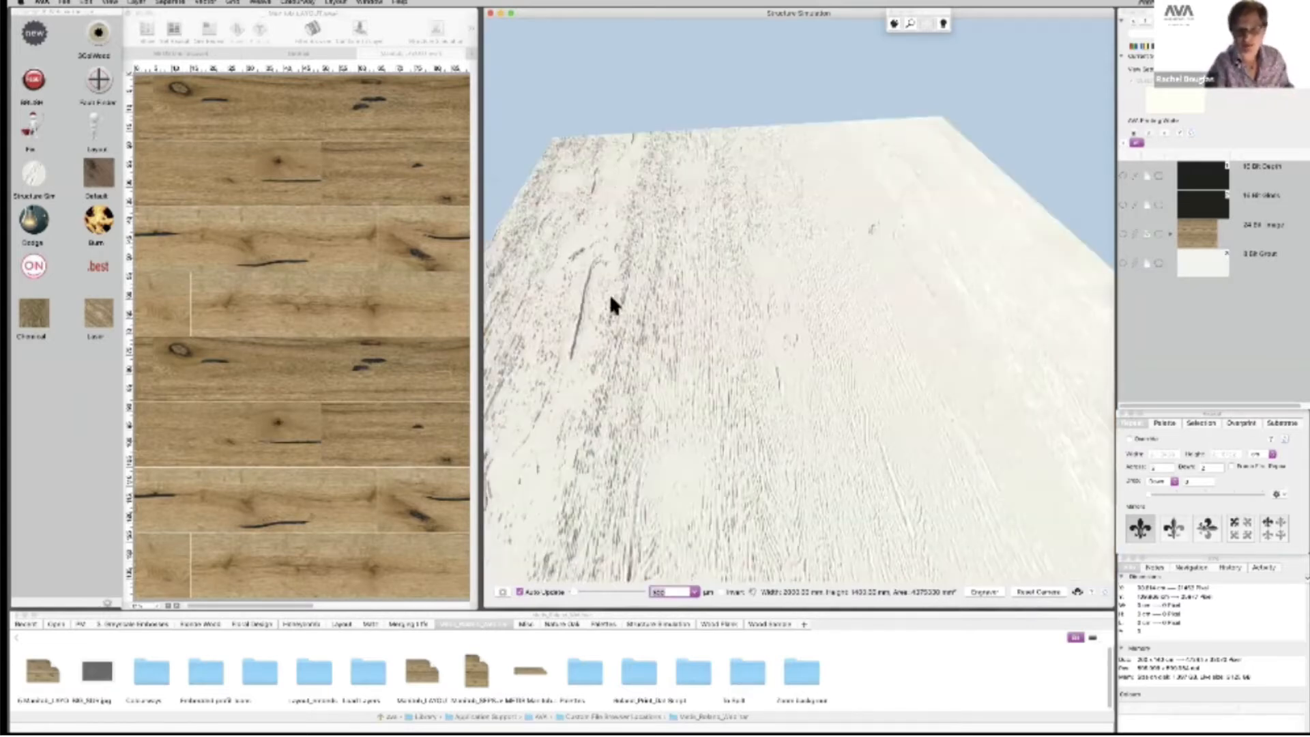
pyautogui.moveTo(631, 364); pyautogui.dragTo(575, 420)
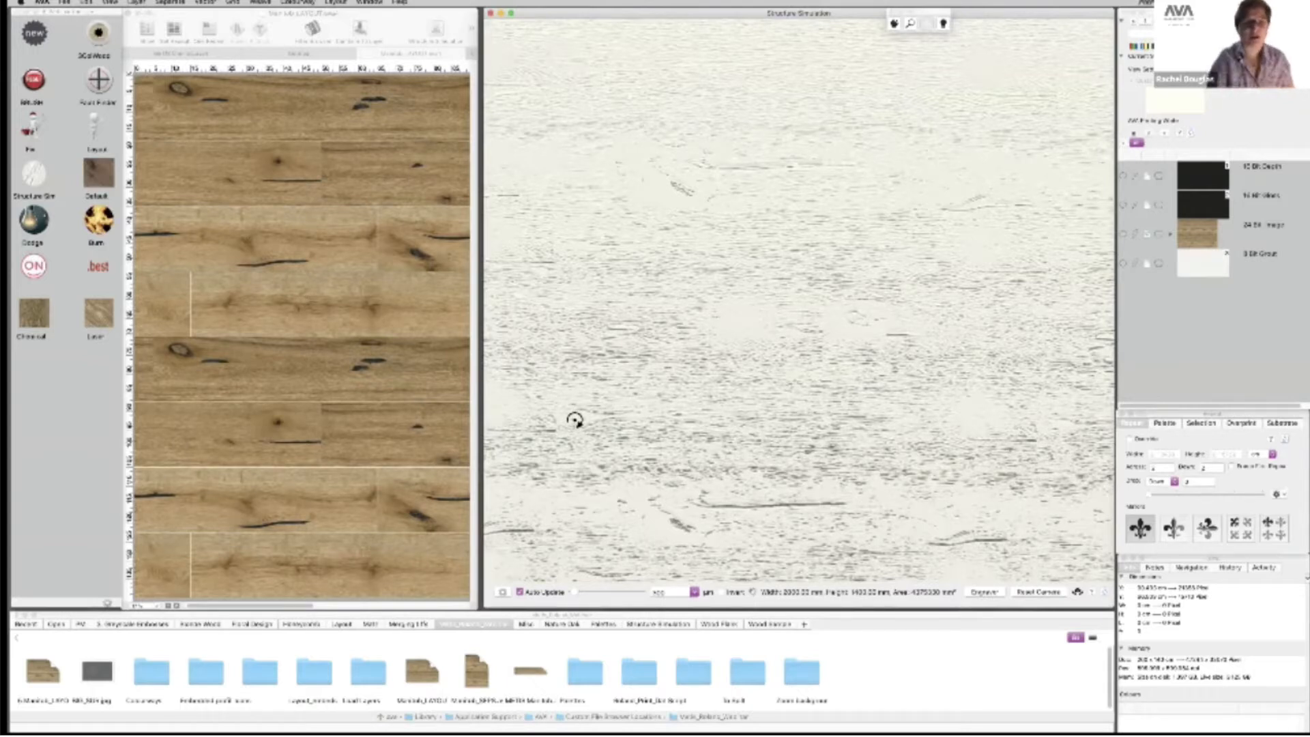
# Select the grout lines from the 8 Bit Grout layer, add them to the depth structure, check the grooves in the simulation and deselect.
pyautogui.click(457, 12)
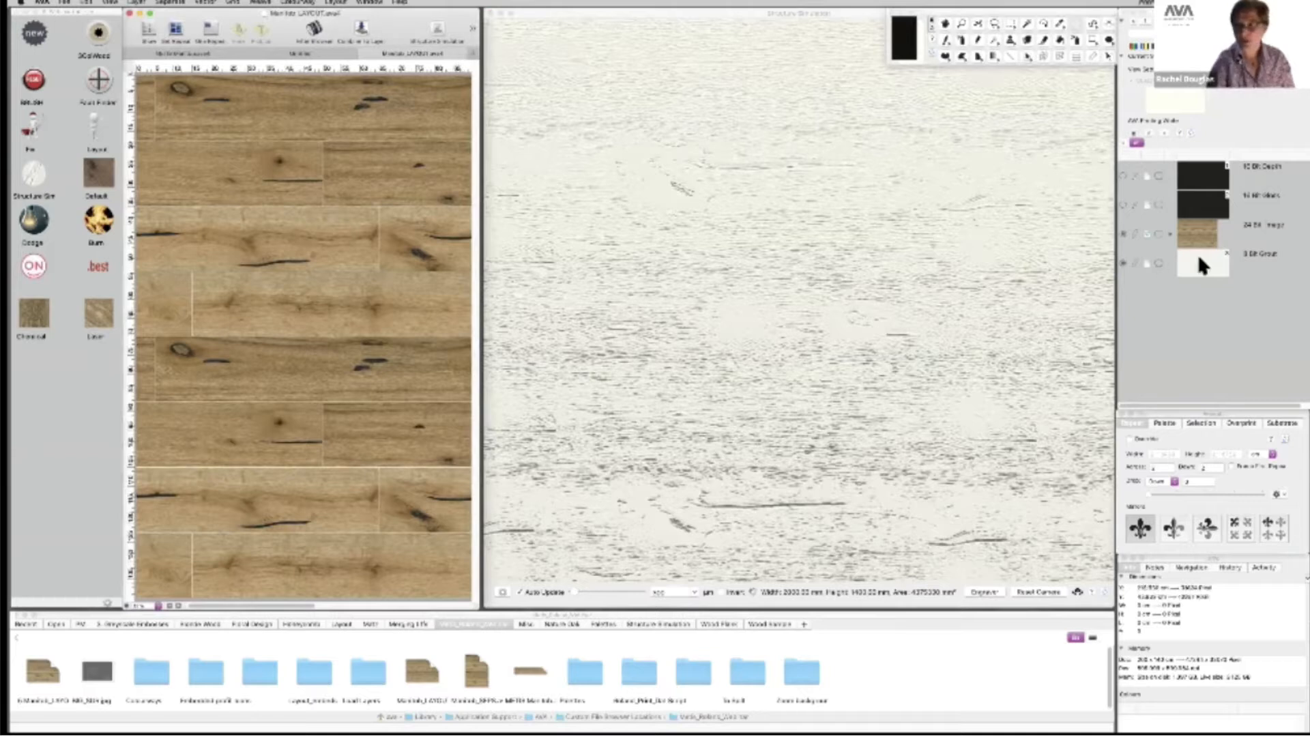
pyautogui.click(1131, 265)
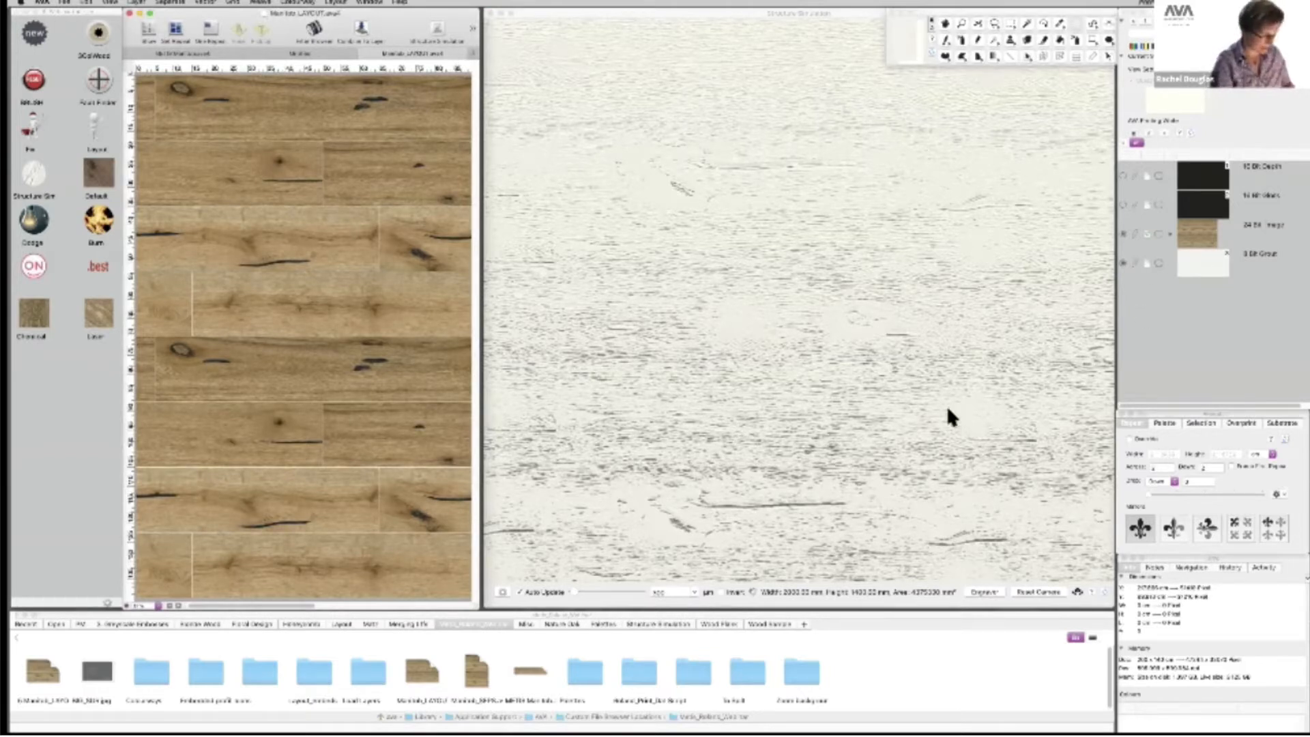
pyautogui.press('super+a')
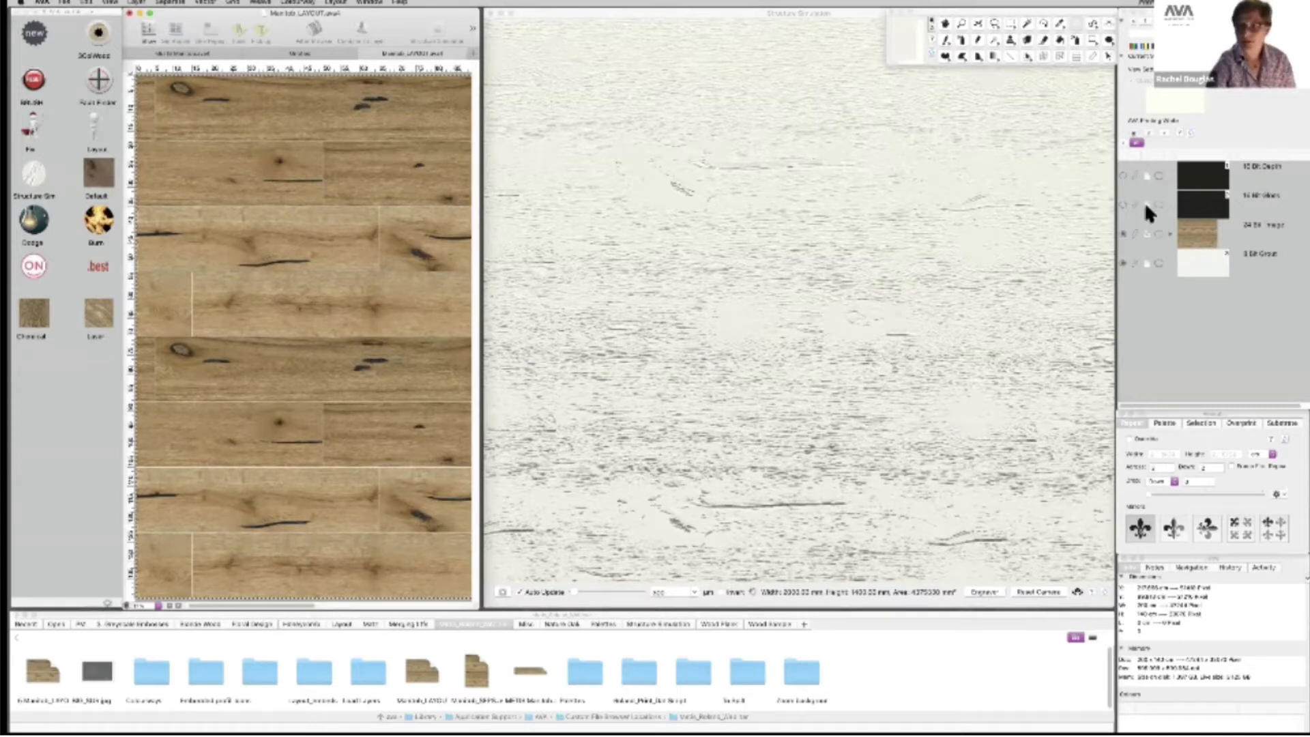
pyautogui.click(1202, 200)
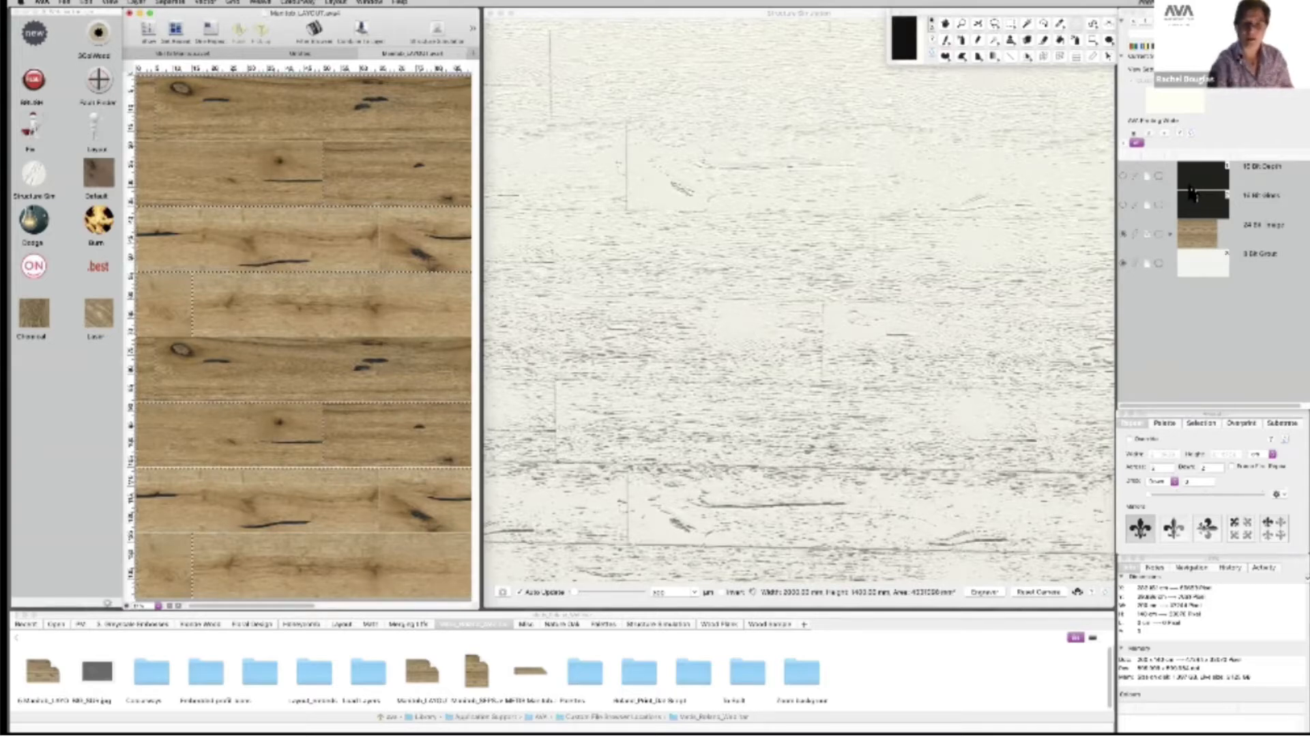
pyautogui.click(780, 360)
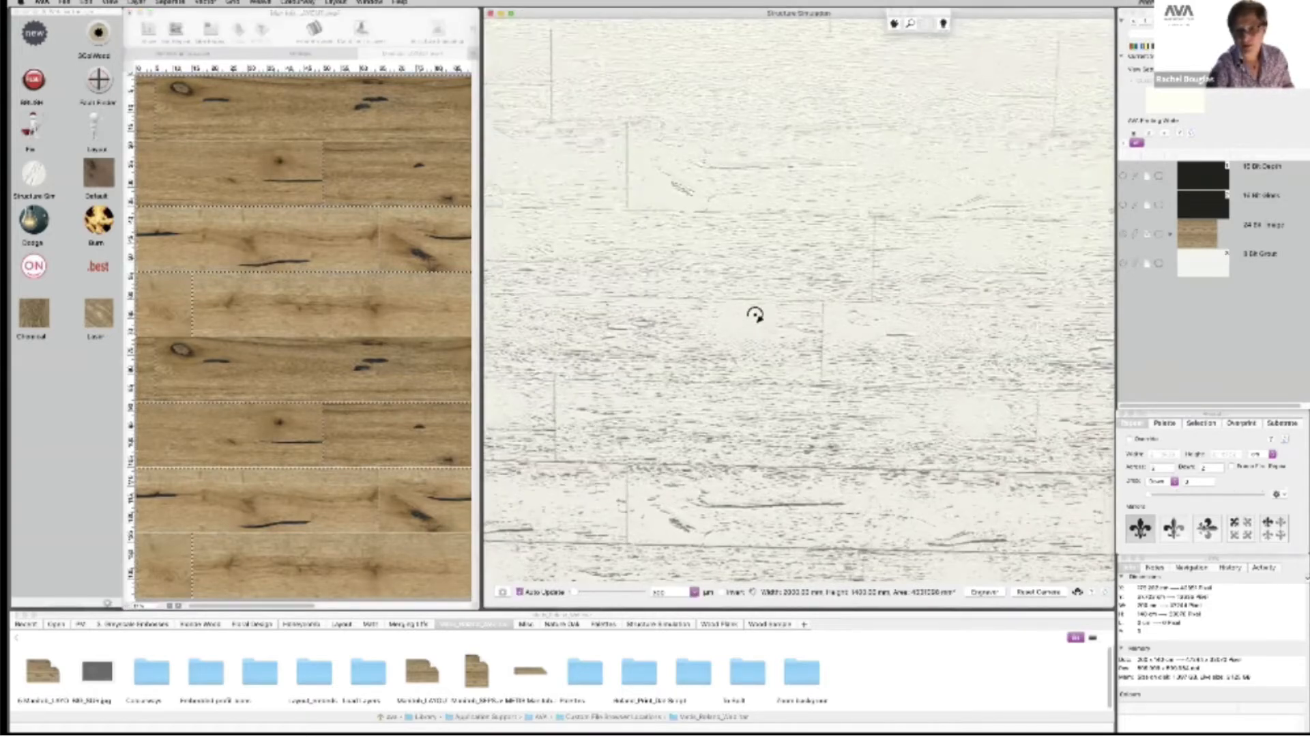
pyautogui.moveTo(743, 272); pyautogui.dragTo(872, 331)
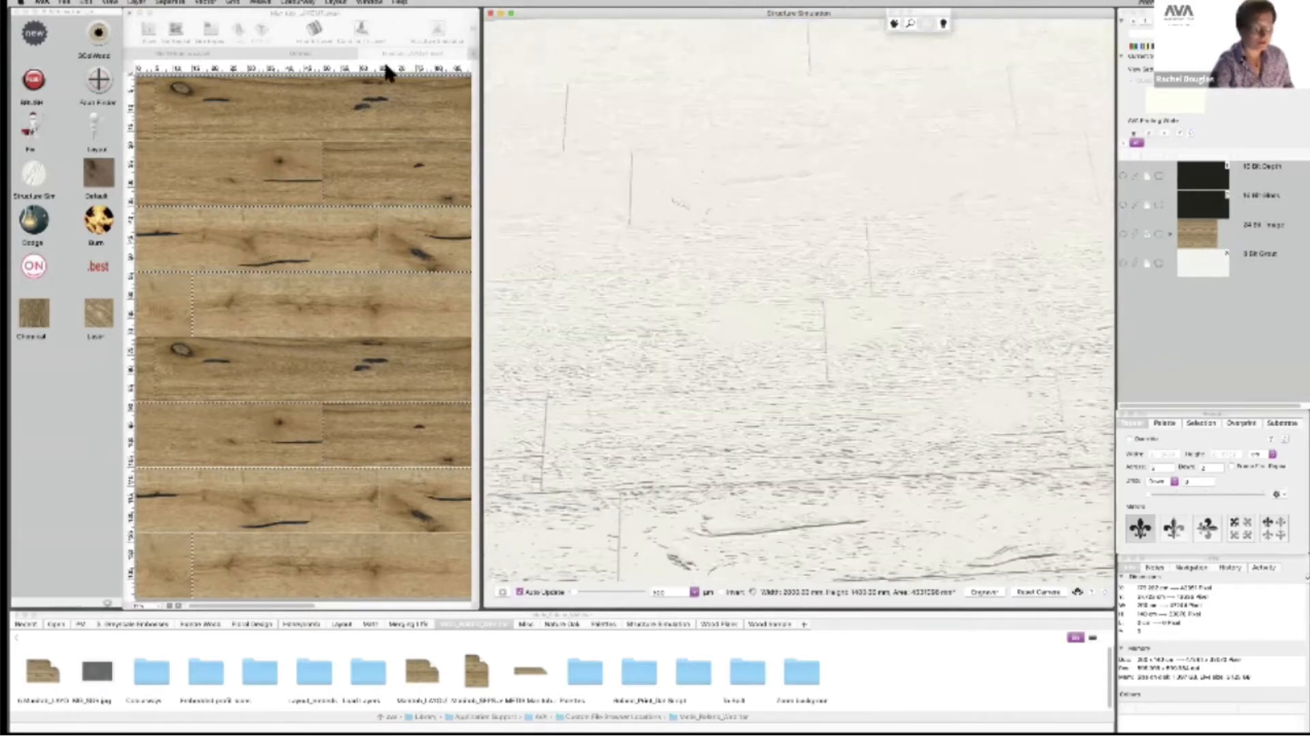
pyautogui.click(324, 244)
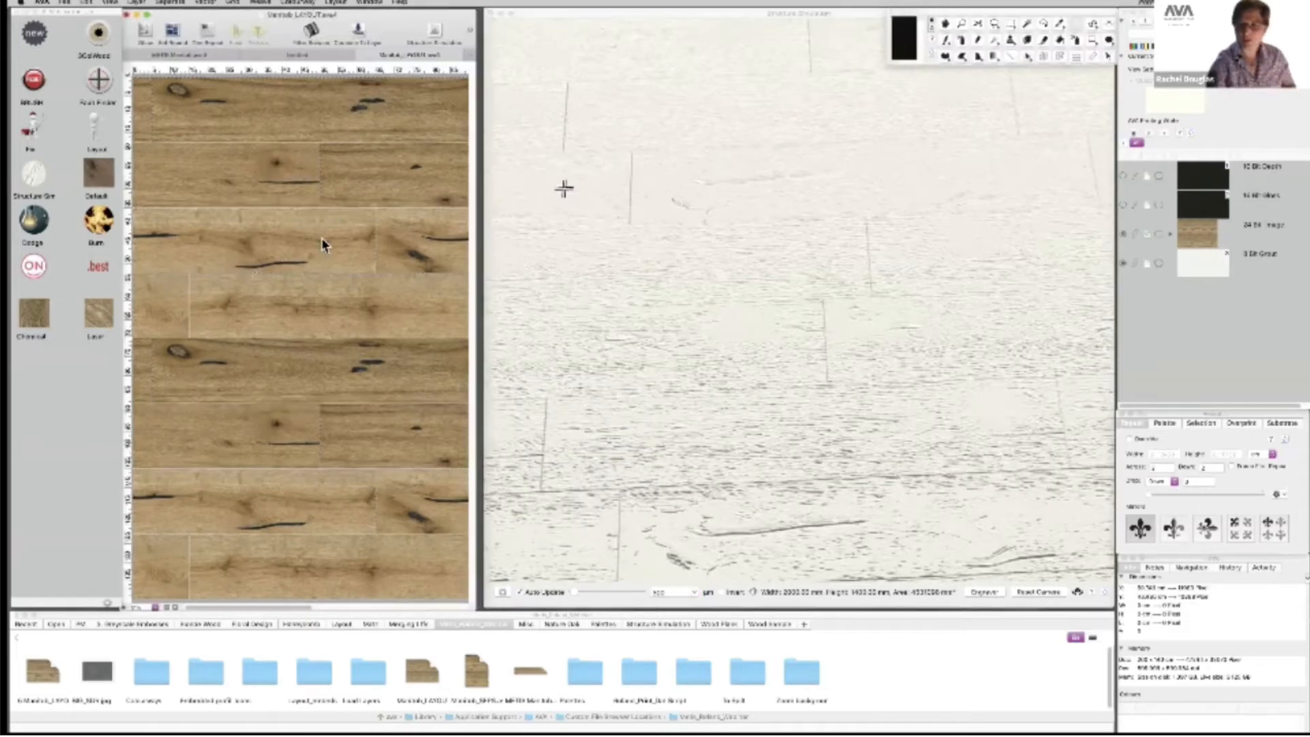
# Display the 16 Bit Depth layer alone and circle the conspicuous knots in red on a new 8 bit layer.
pyautogui.click(1123, 203)
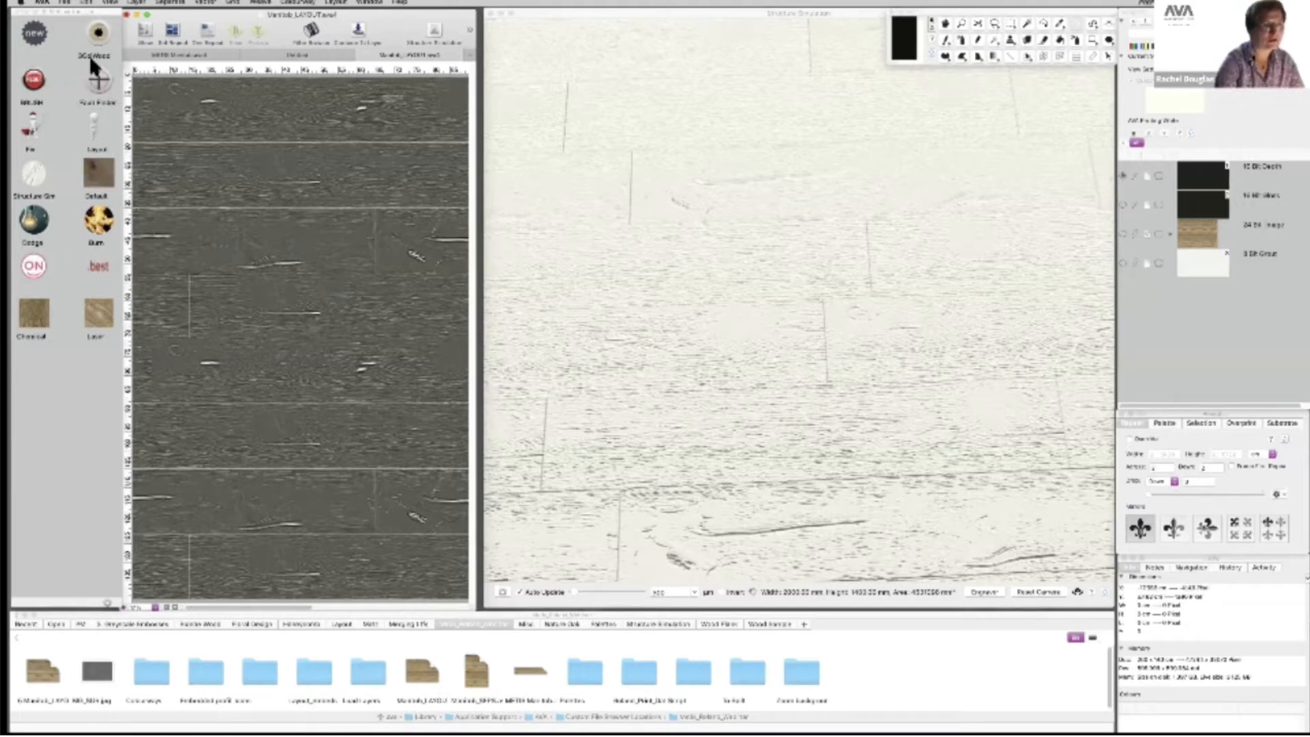
pyautogui.click(109, 158)
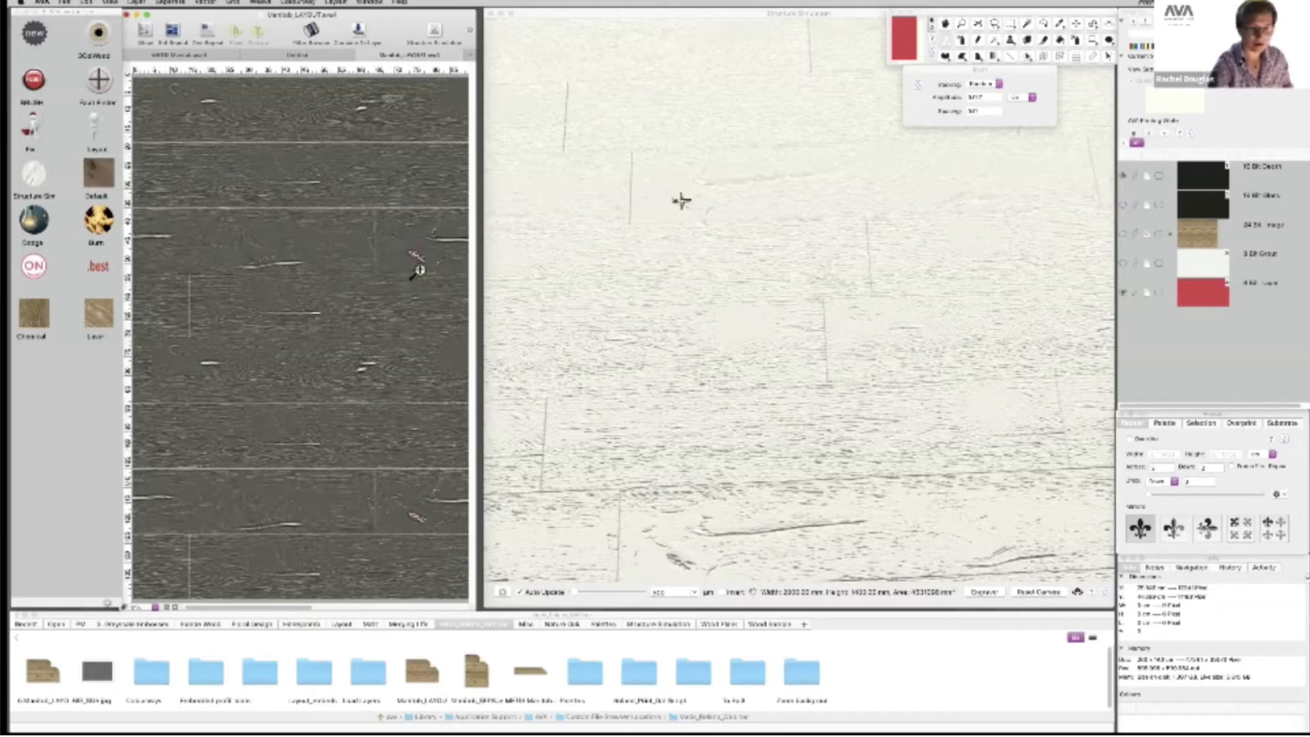
pyautogui.keyDown('super'); pyautogui.click(419, 259); pyautogui.keyUp('super')
pyautogui.keyDown('super'); pyautogui.click(419, 260); pyautogui.keyUp('super')
pyautogui.keyDown('super'); pyautogui.click(419, 261); pyautogui.keyUp('super')
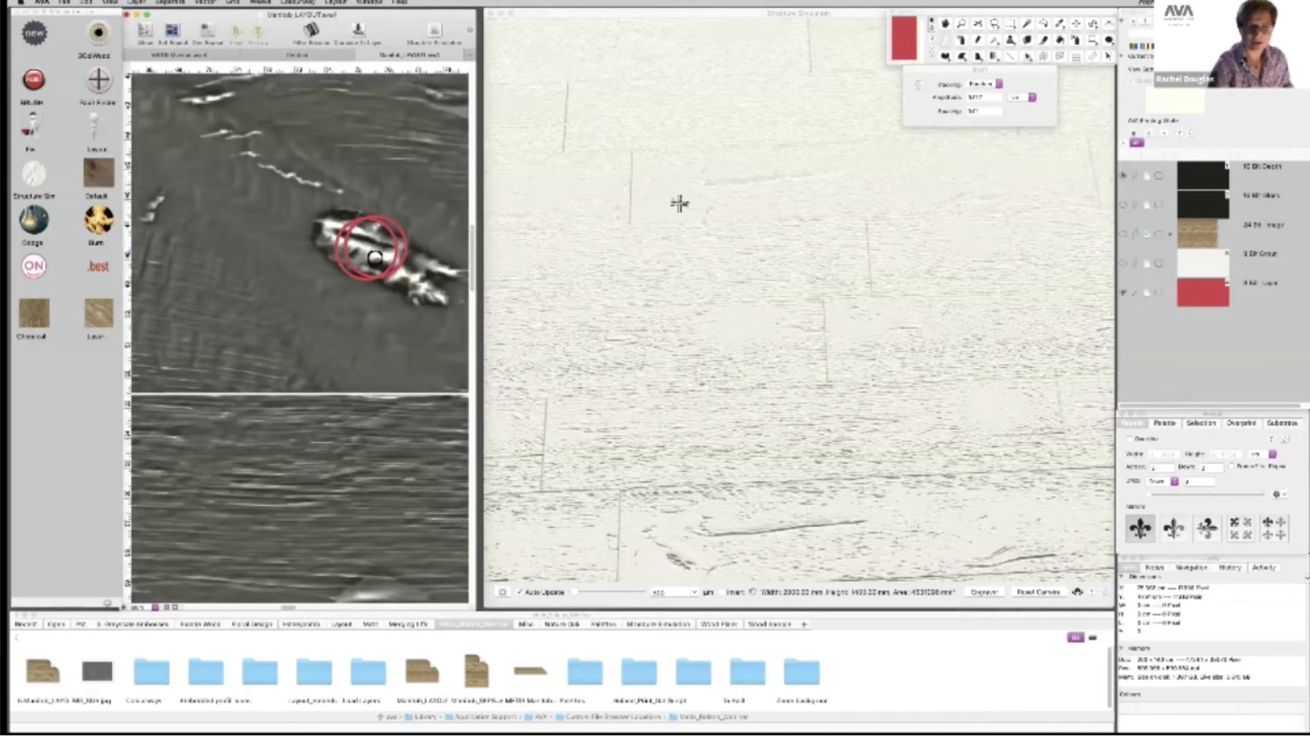
pyautogui.scroll(-4, 381, 272)
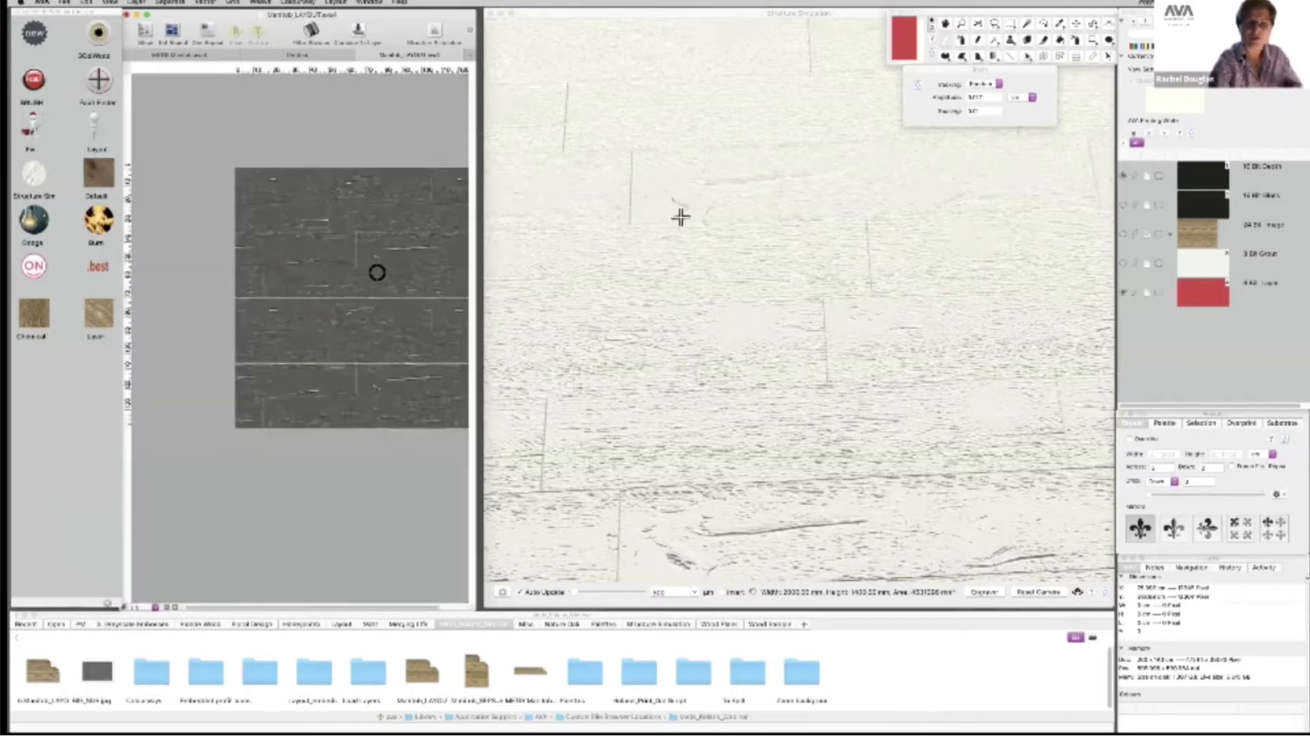
pyautogui.scroll(1, 379, 270)
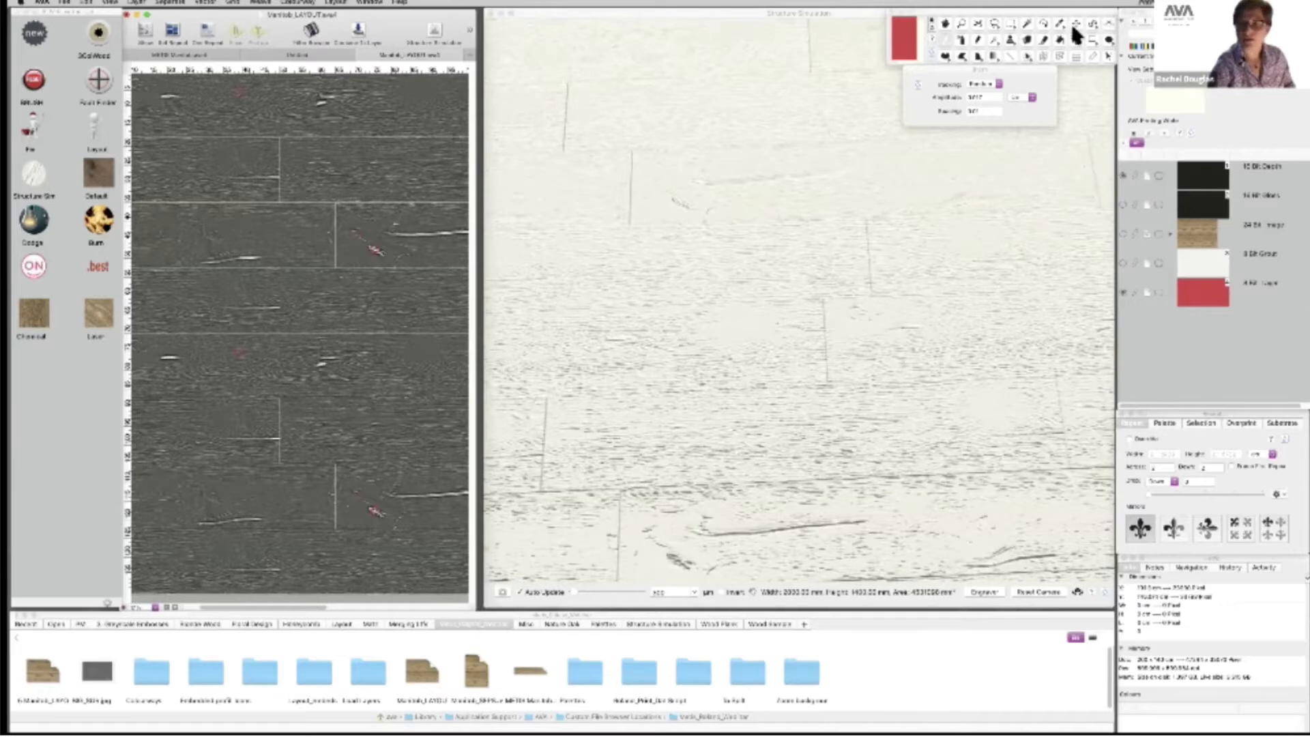
# Frame an area of about 35 by 31 cm around the circled knot and run the Structure Simulation on it.
pyautogui.click(1106, 26)
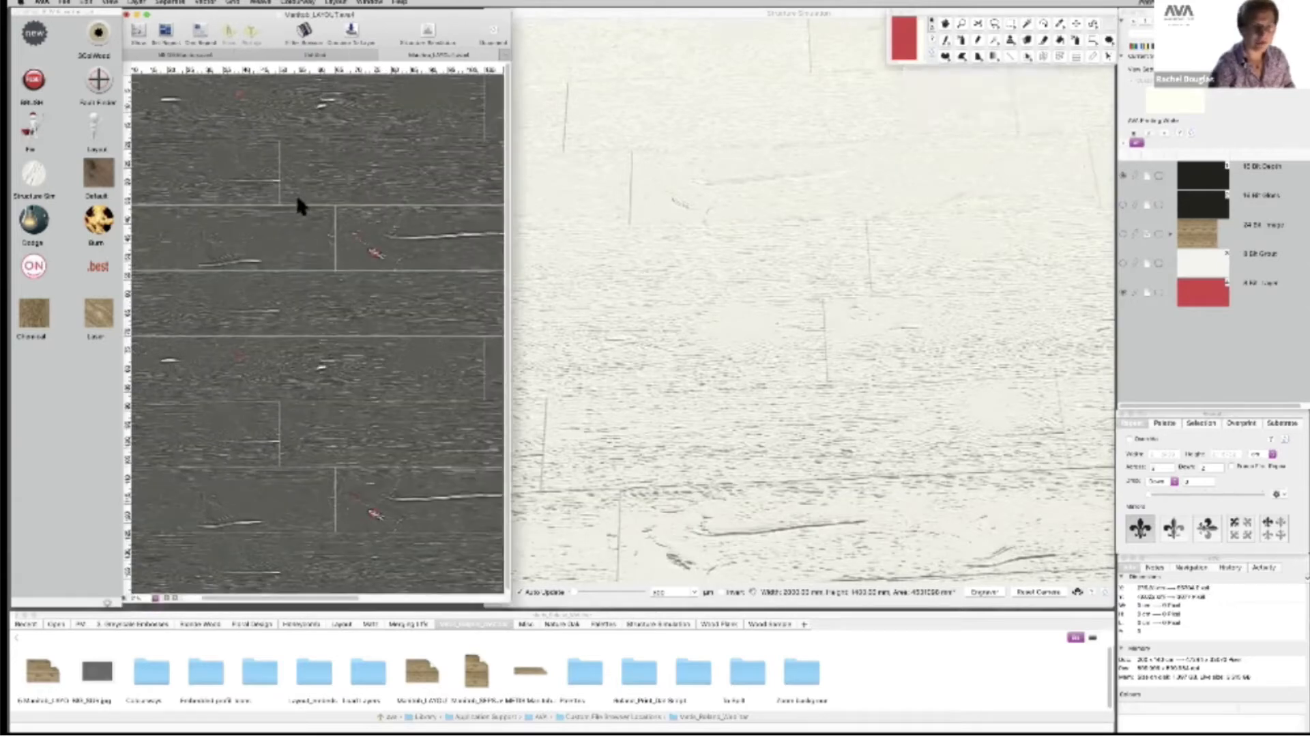
pyautogui.click(395, 262)
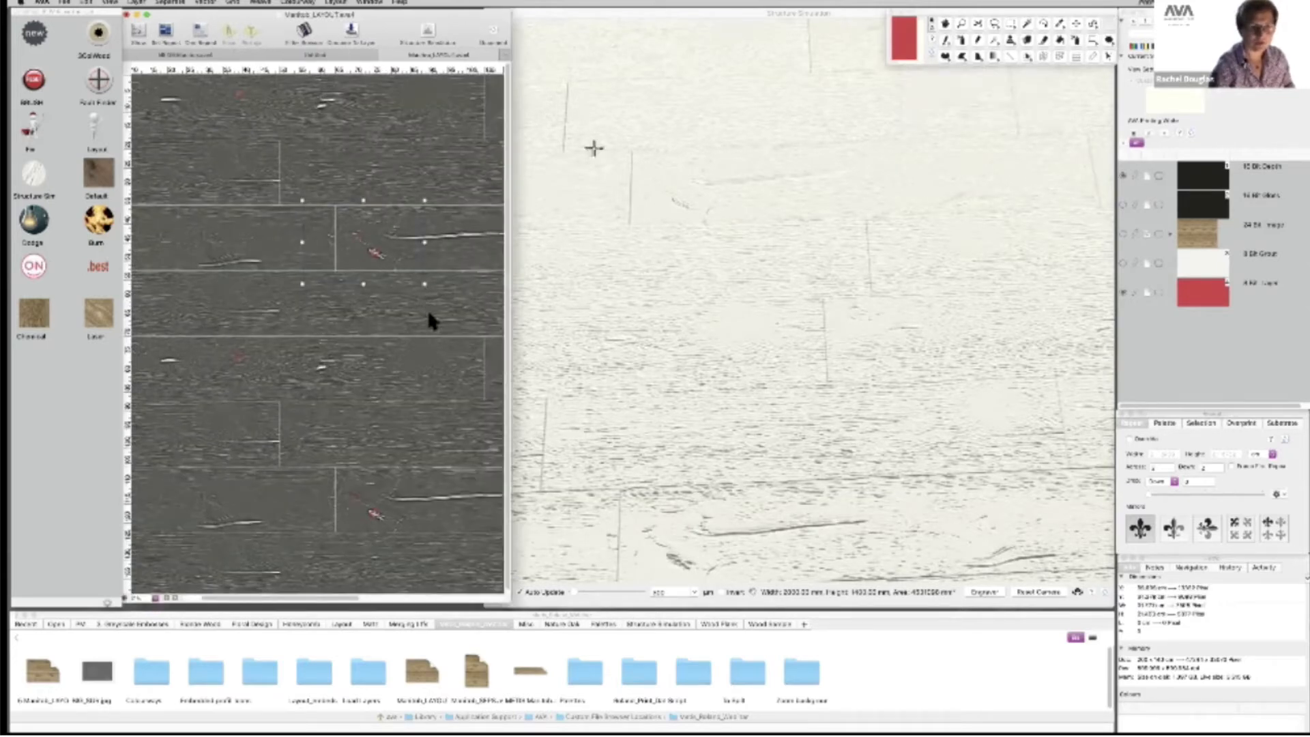
pyautogui.moveTo(431, 312); pyautogui.dragTo(433, 308)
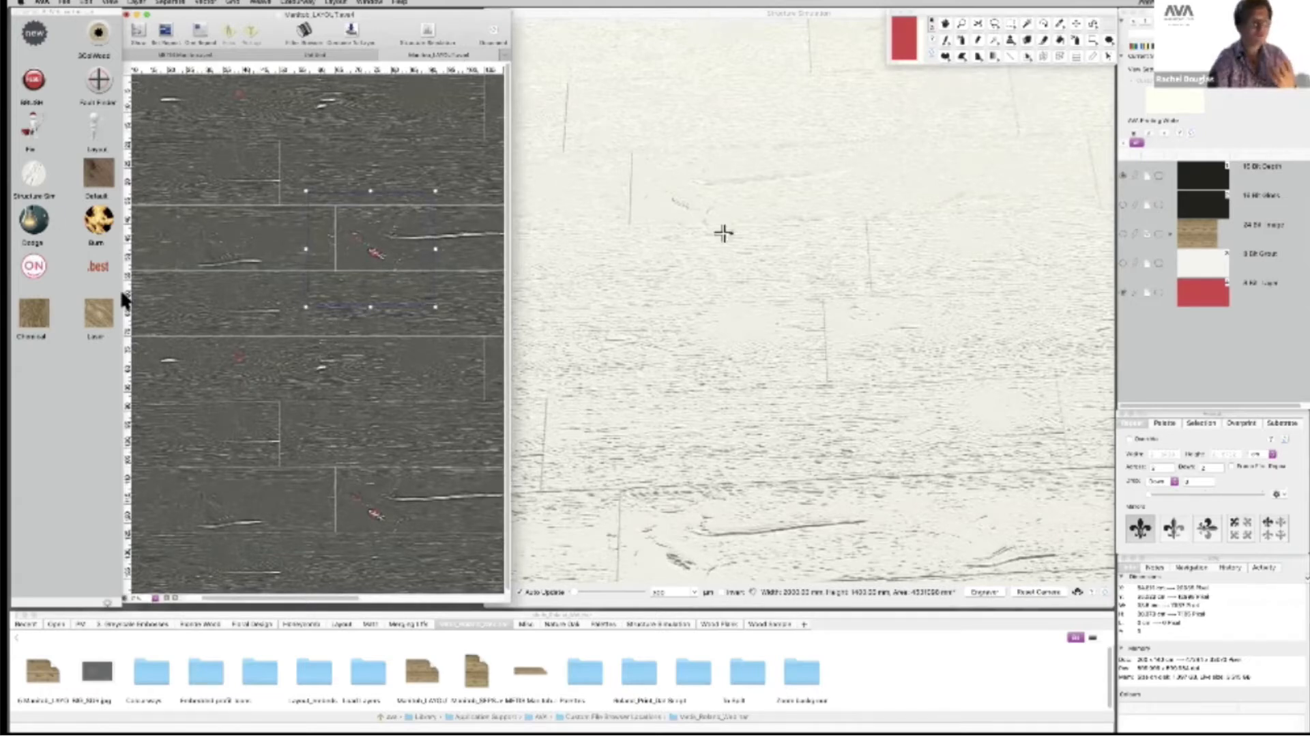
pyautogui.click(33, 172)
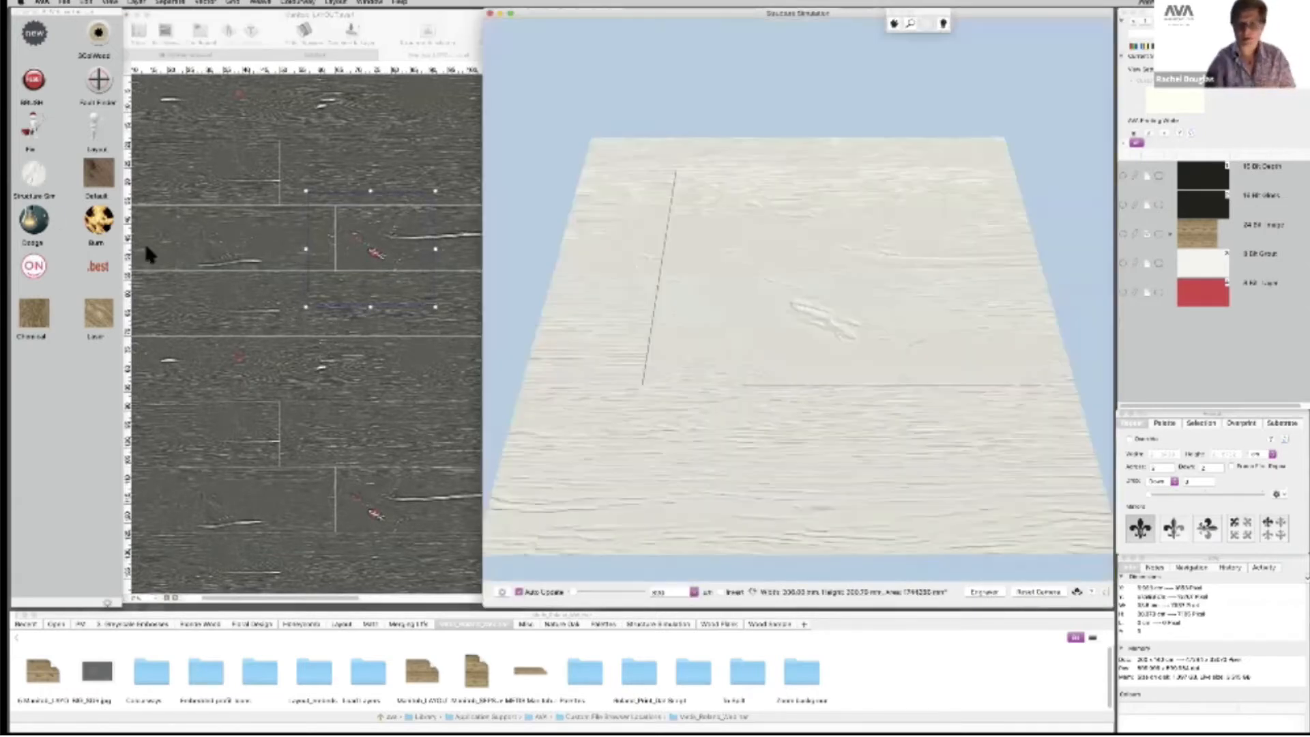
# Inspect the knot's relief from above, activate the 16 Bit Depth layer and outline a freehand patch of plain grain in the plank below the knot.
pyautogui.moveTo(789, 401); pyautogui.dragTo(886, 304)
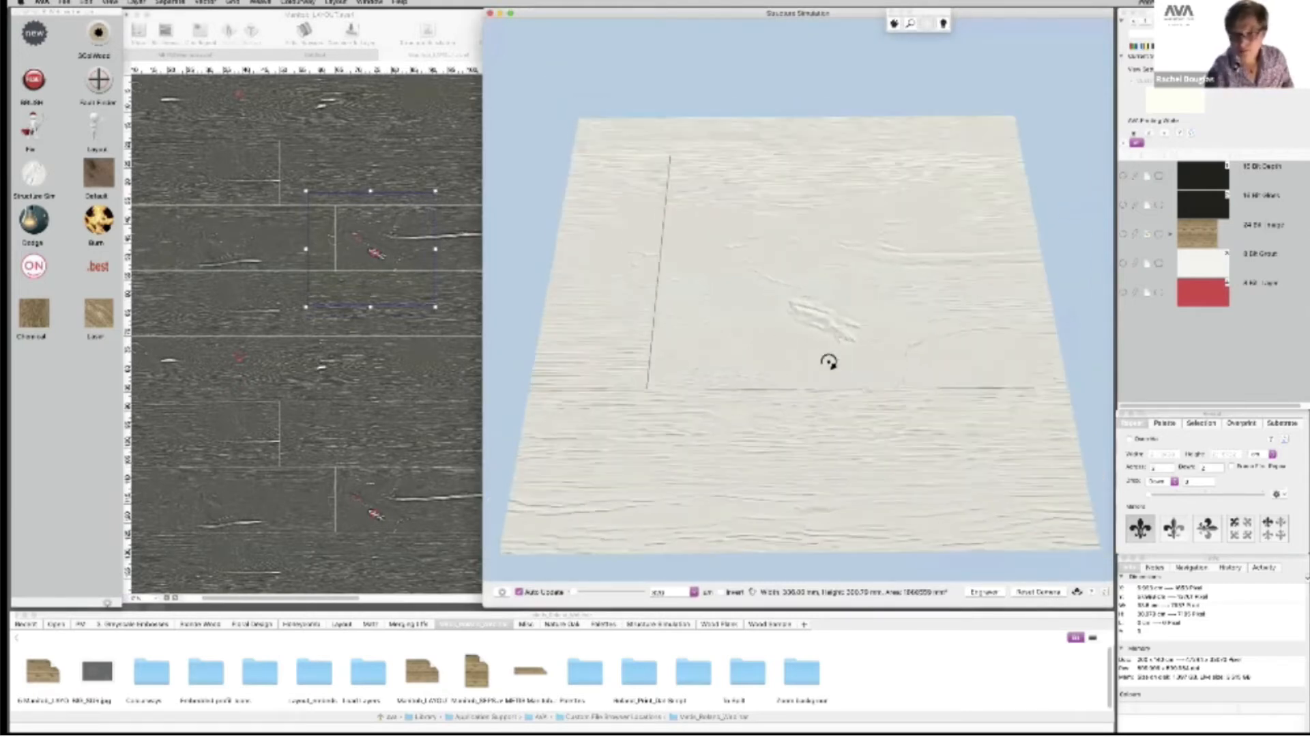
pyautogui.moveTo(832, 360); pyautogui.dragTo(876, 295)
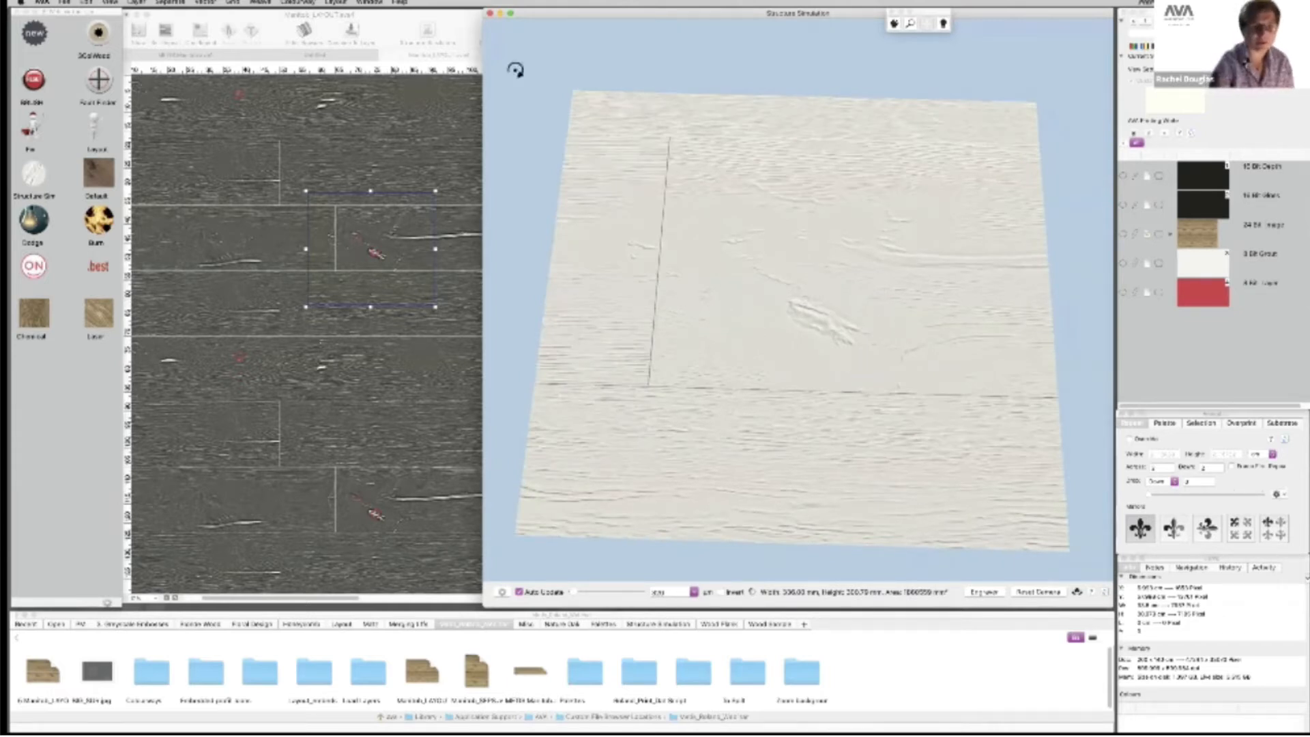
pyautogui.click(364, 276)
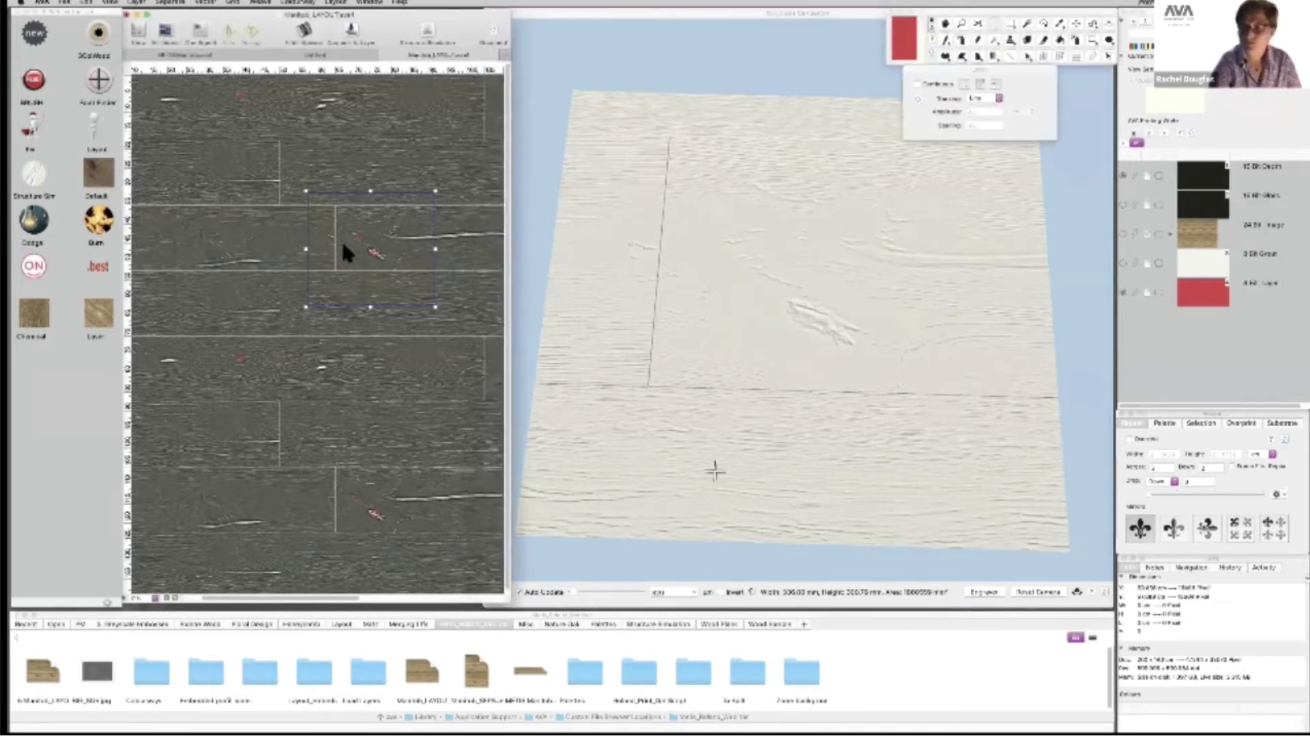
pyautogui.click(1135, 171)
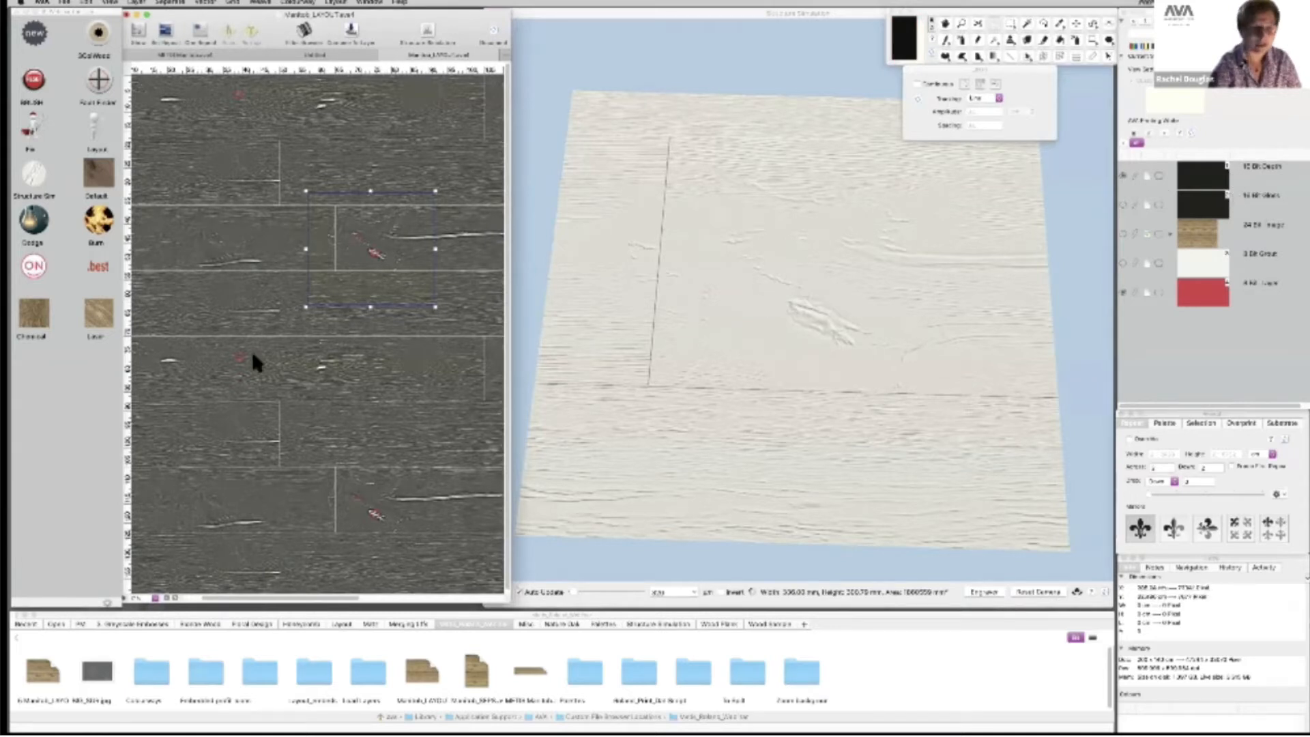
pyautogui.click(335, 274)
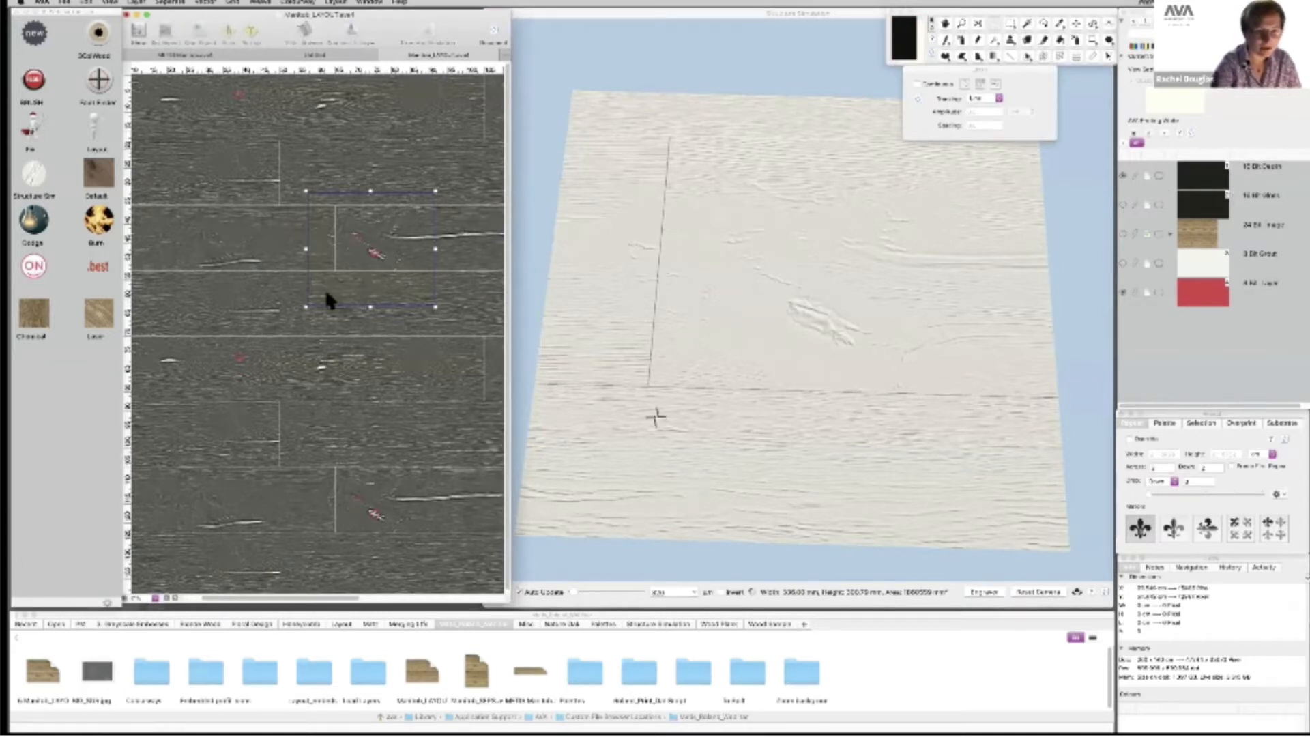
pyautogui.click(352, 286)
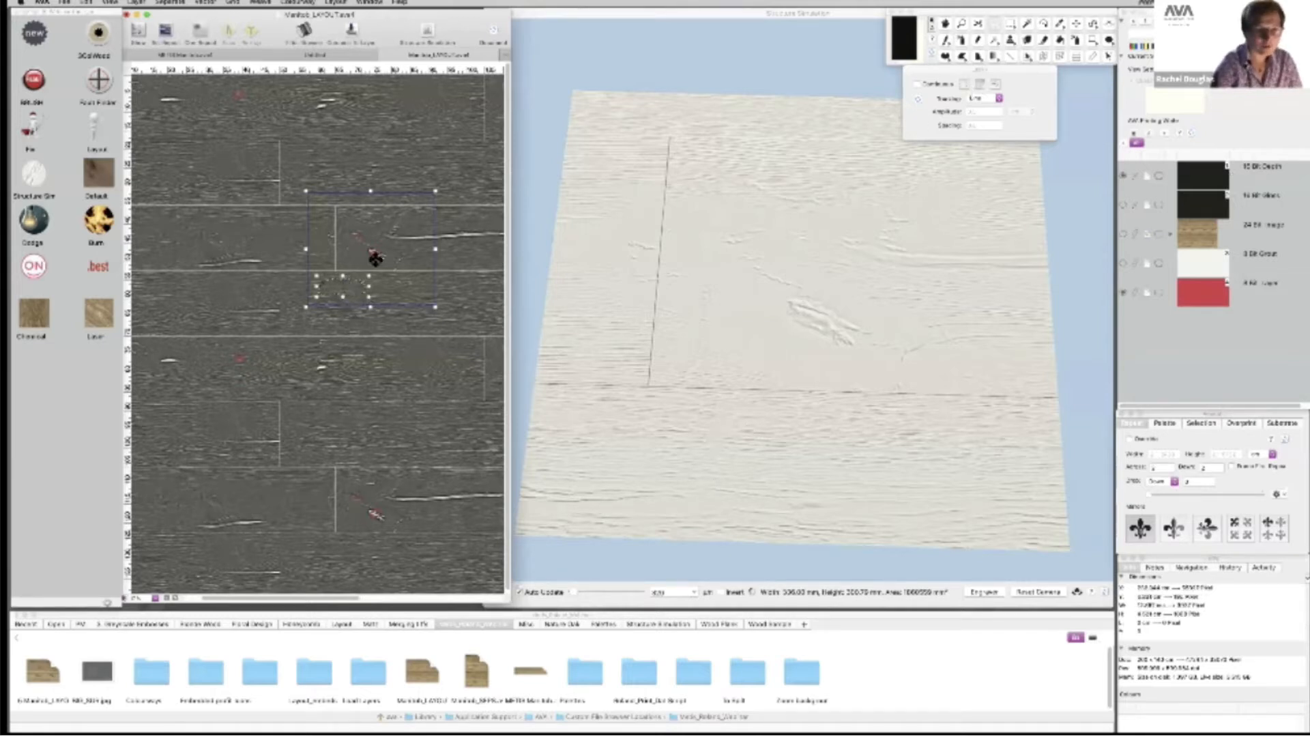
# Try to cover the circled knot by moving the outlined grain patch onto it, and undo the move.
pyautogui.click(375, 251)
pyautogui.click(378, 333)
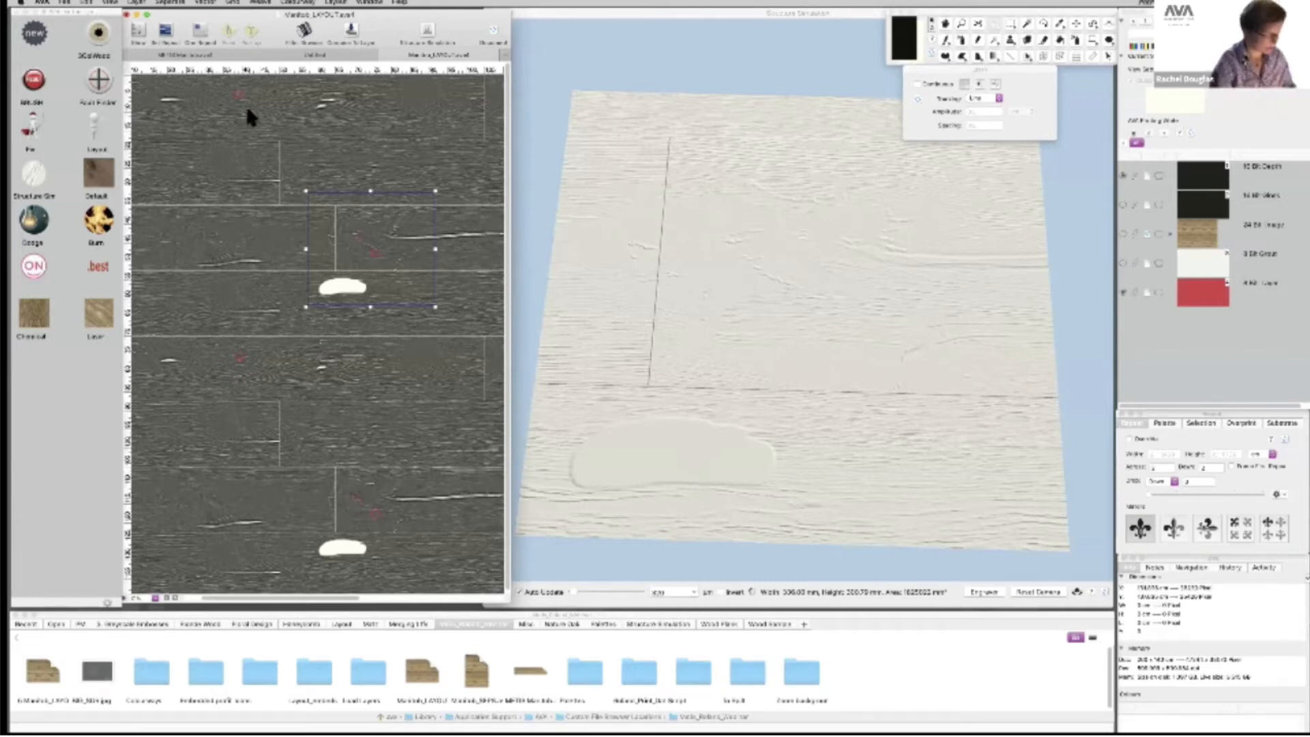
pyautogui.click(251, 133)
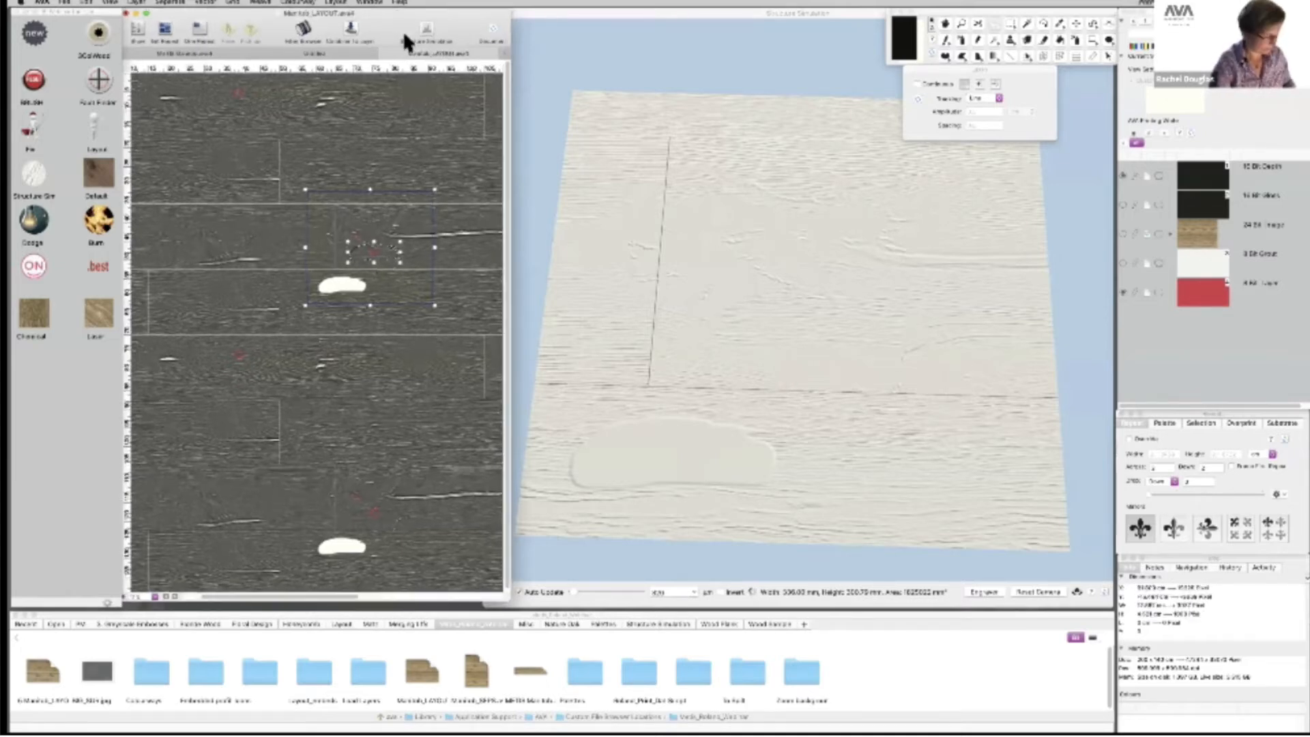
pyautogui.click(374, 270)
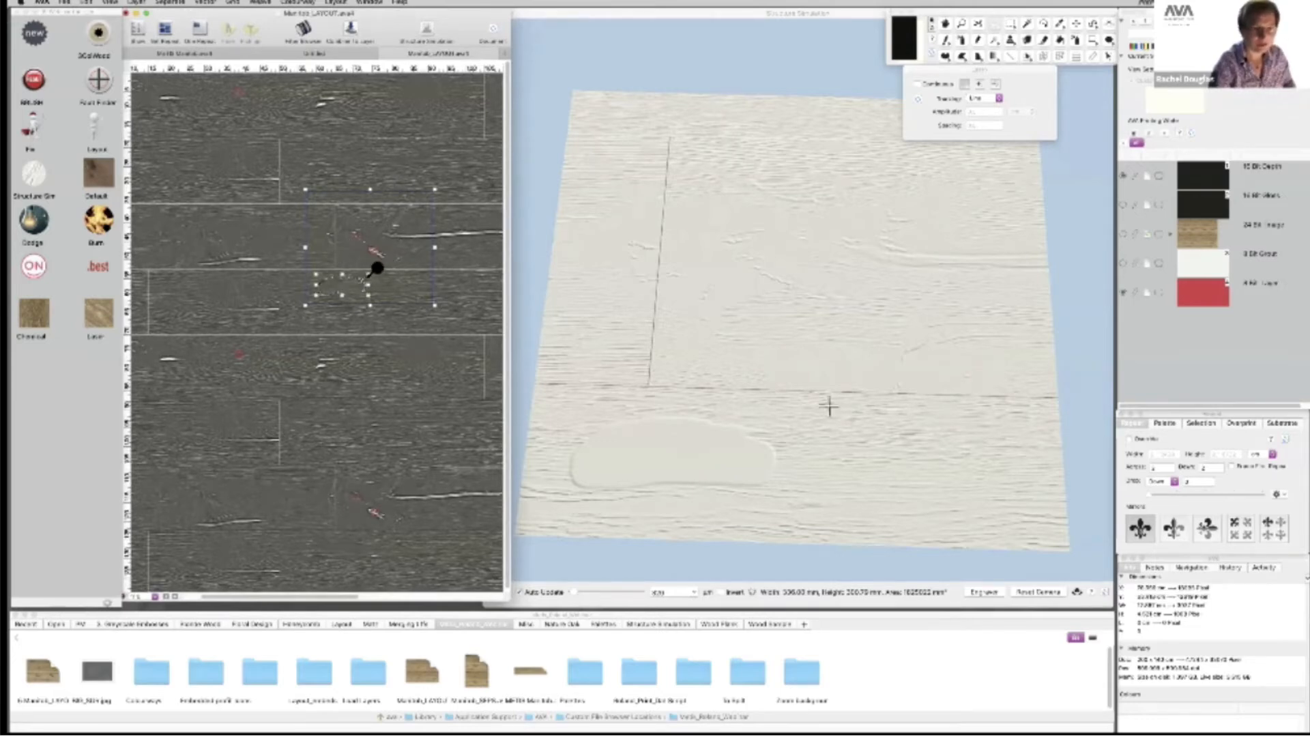
# Cover the circled knot with a vertically flipped copy of the selected grain patch and hide the red 8 bit layer.
pyautogui.scroll(2, 380, 272)
pyautogui.scroll(2, 401, 329)
pyautogui.scroll(3, 401, 328)
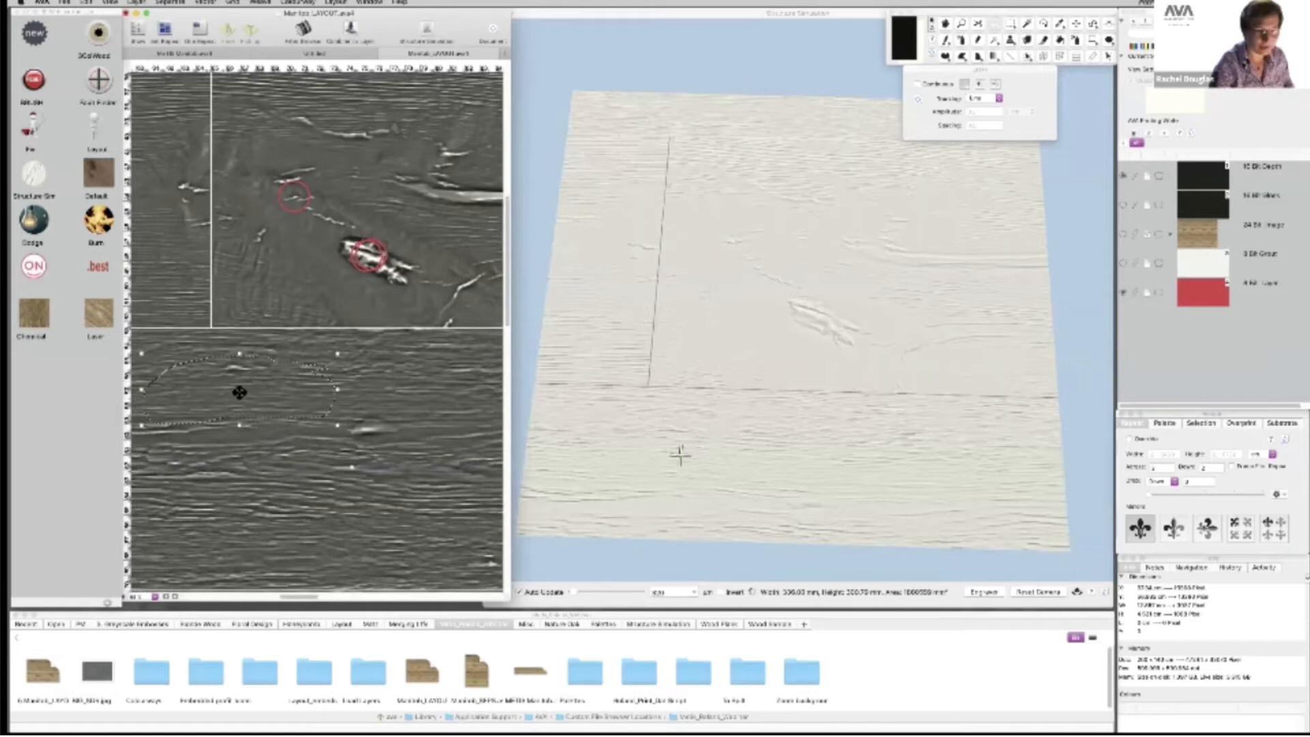
pyautogui.moveTo(240, 394); pyautogui.dragTo(362, 266)
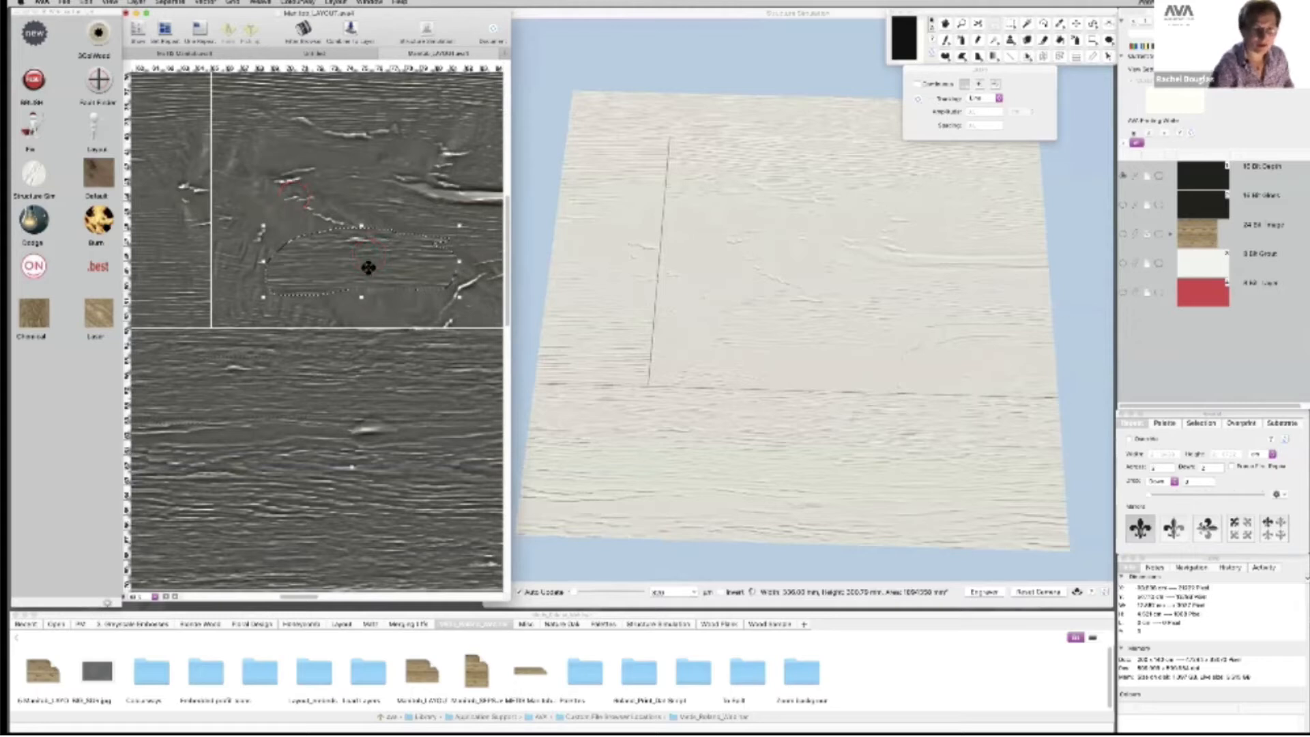
pyautogui.moveTo(365, 267); pyautogui.dragTo(367, 251)
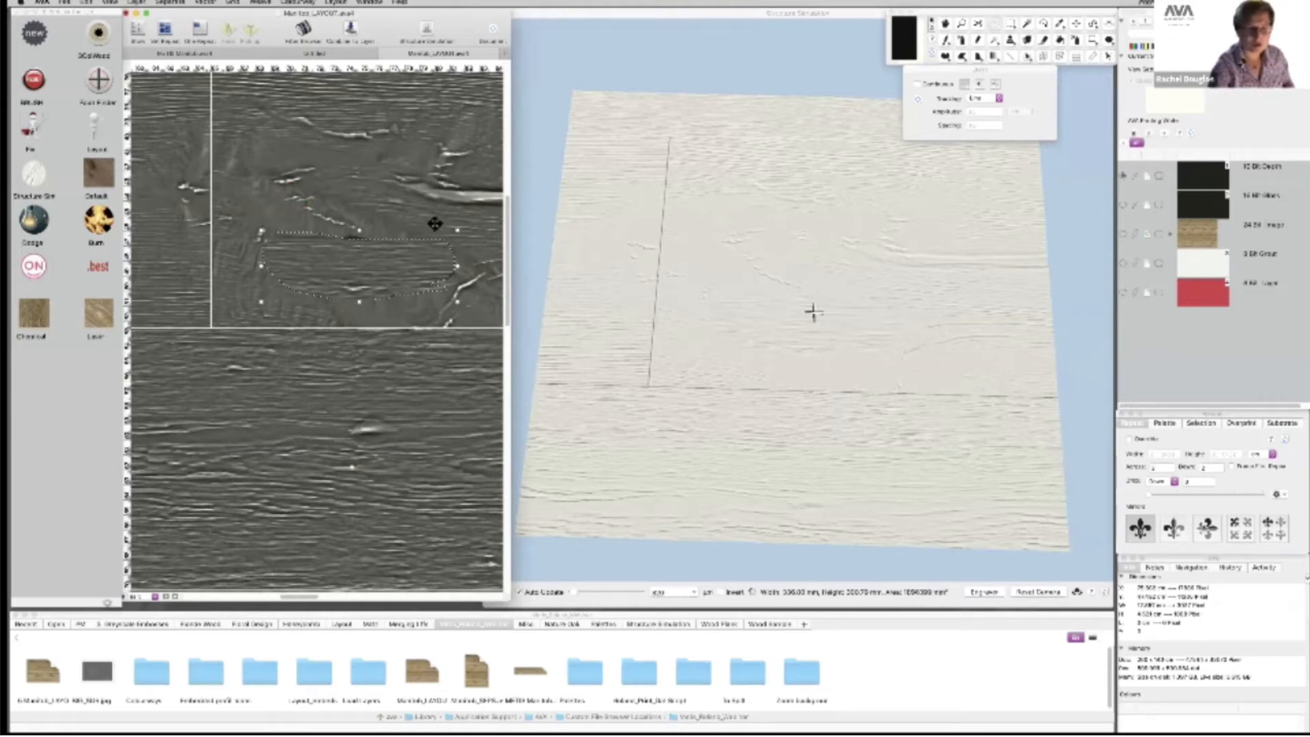
pyautogui.moveTo(368, 281); pyautogui.dragTo(375, 289)
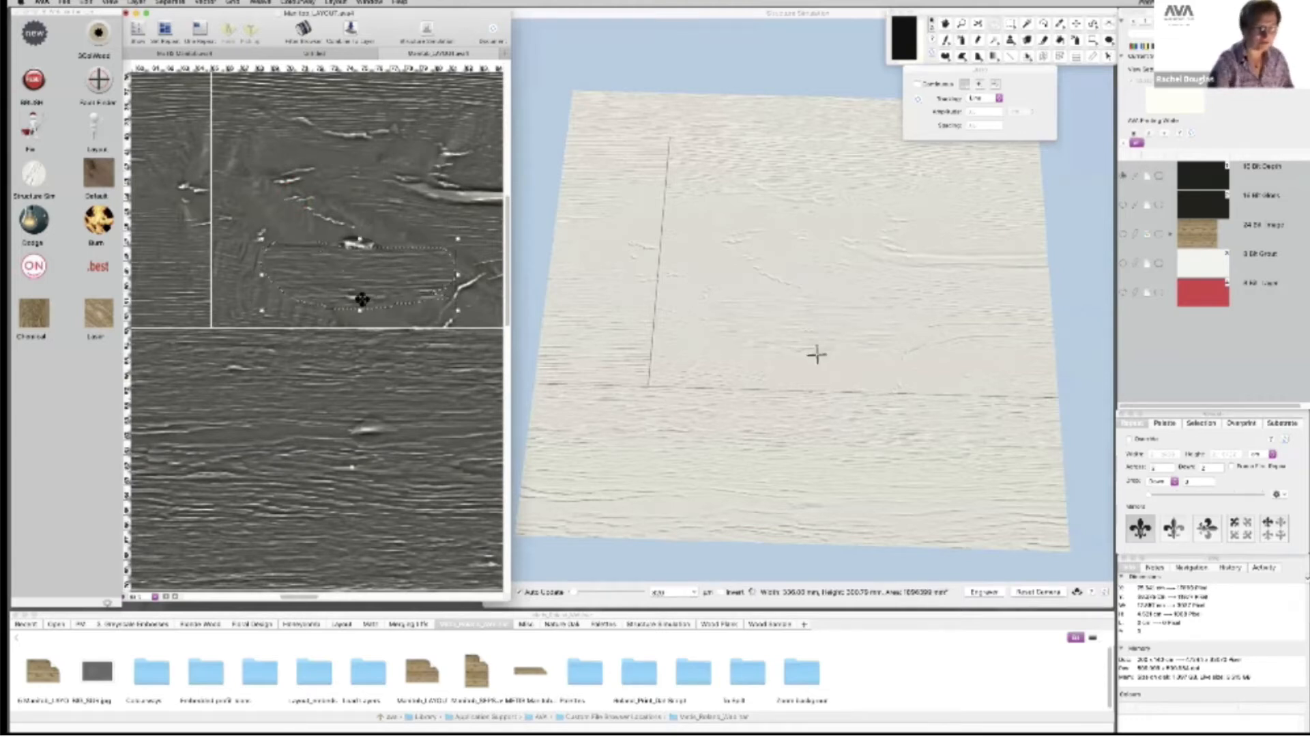
pyautogui.click(356, 277)
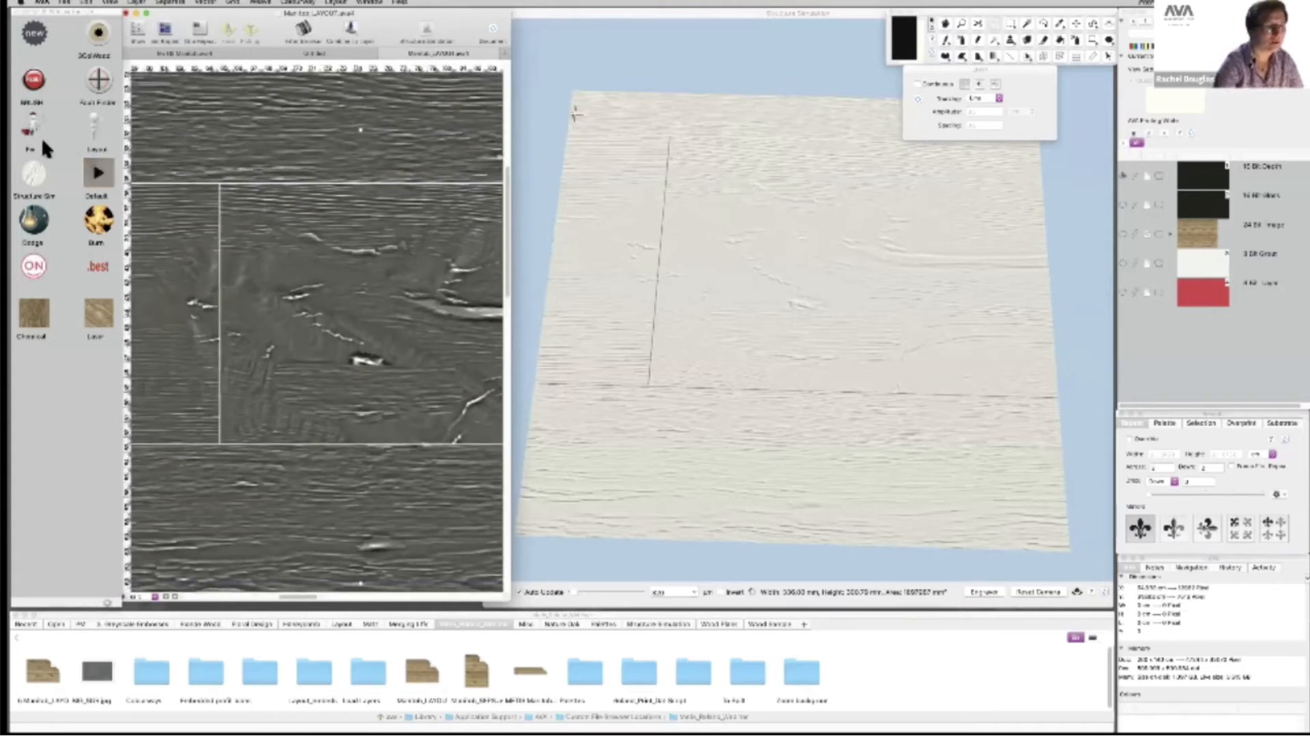
# Clone plain grain from the plank above with a reduced brush over the remaining knot traces and patch edges.
pyautogui.click(40, 128)
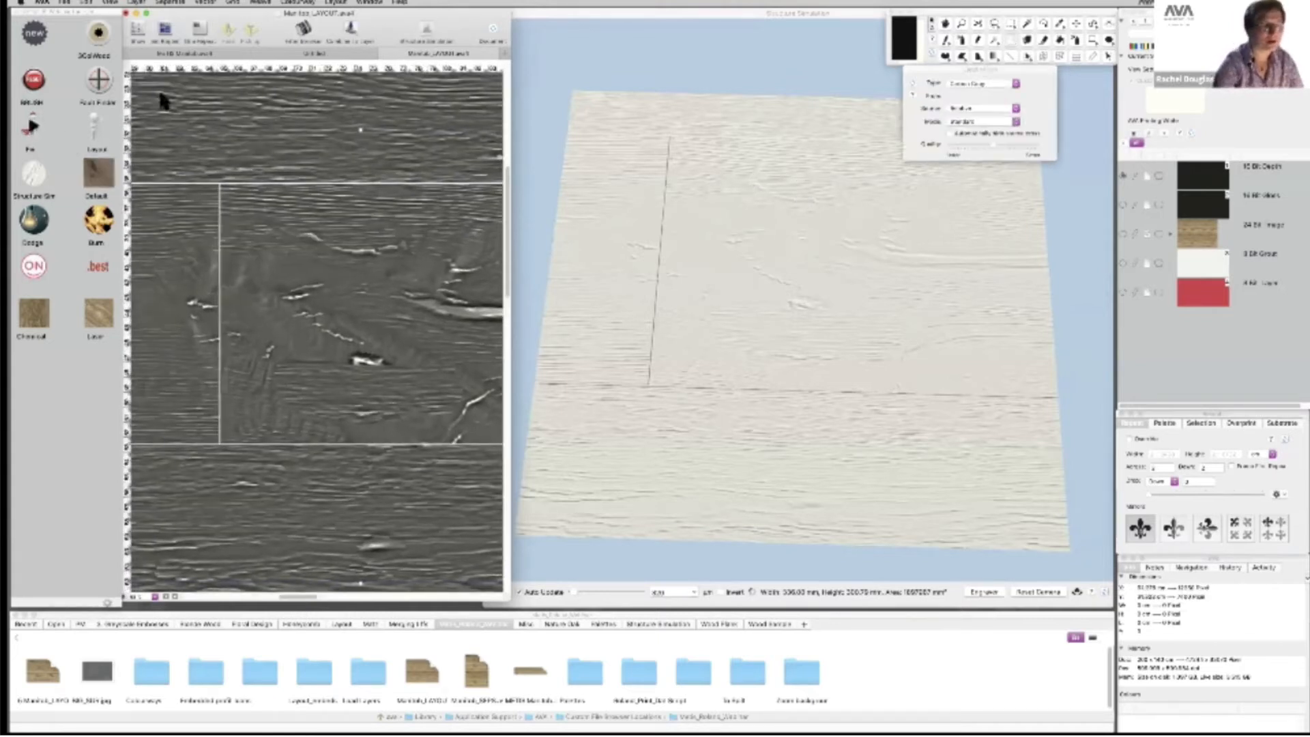
pyautogui.keyDown('alt'); pyautogui.click(243, 105); pyautogui.keyUp('alt')
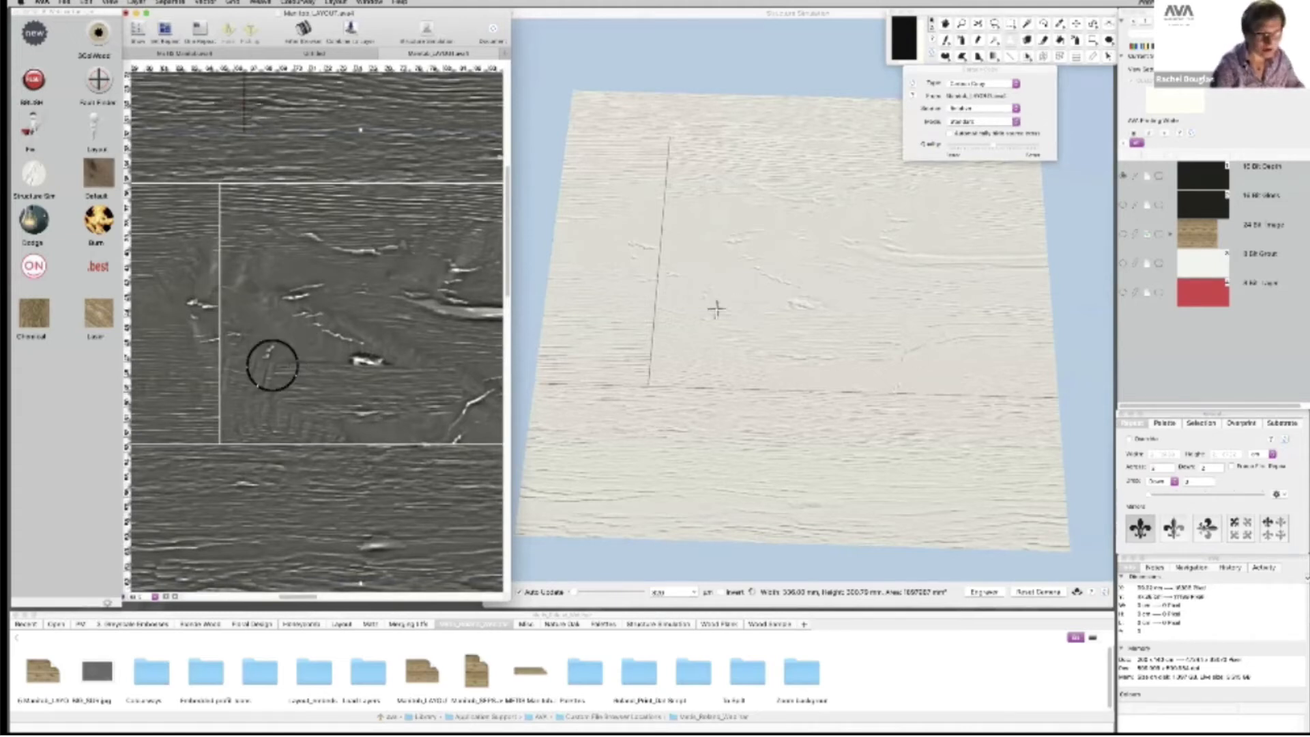
pyautogui.press('[')
pyautogui.moveTo(273, 368); pyautogui.dragTo(375, 372)
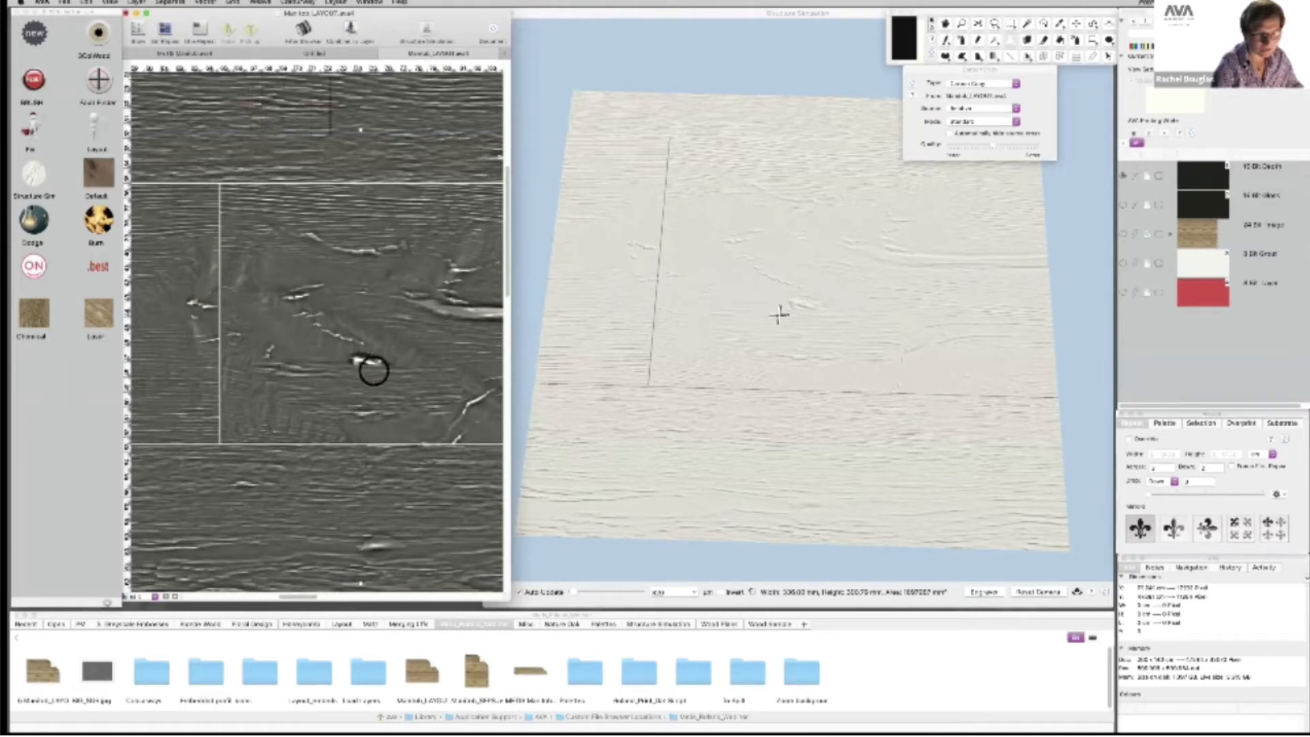
pyautogui.moveTo(298, 432); pyautogui.dragTo(471, 427)
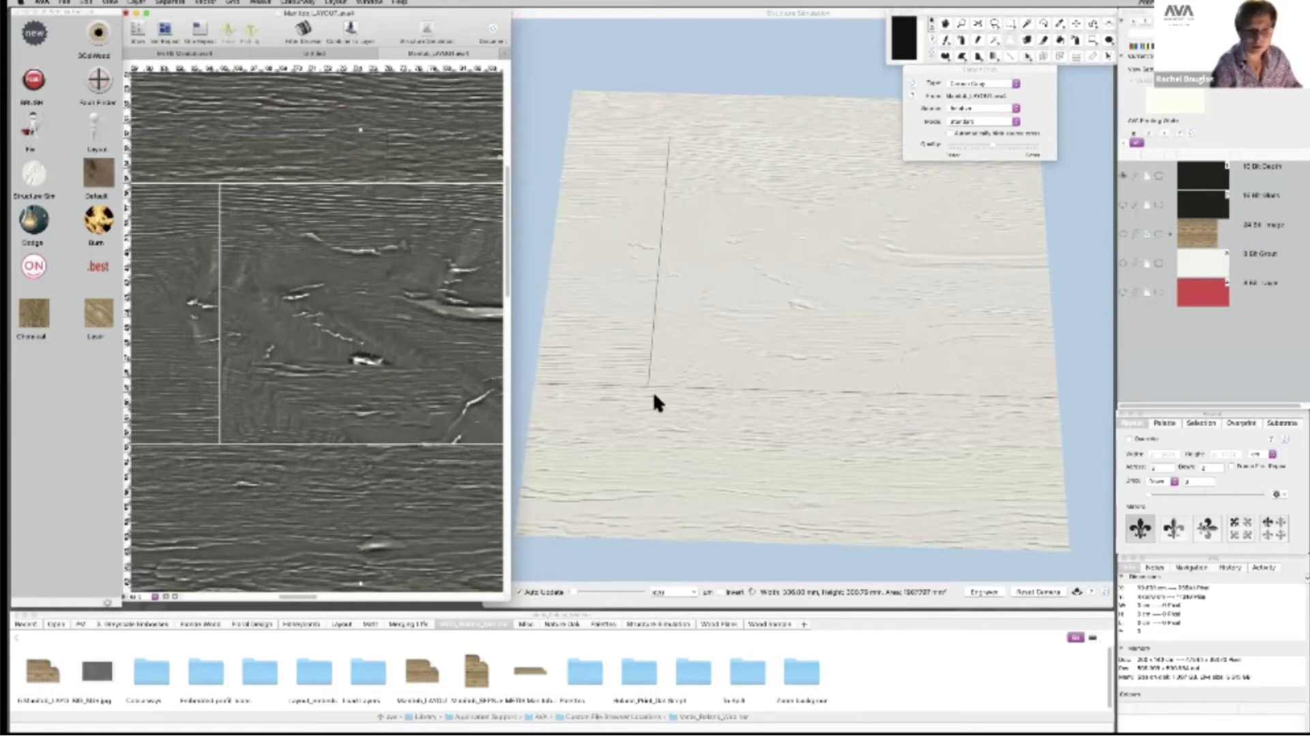
pyautogui.moveTo(415, 376); pyautogui.dragTo(423, 373)
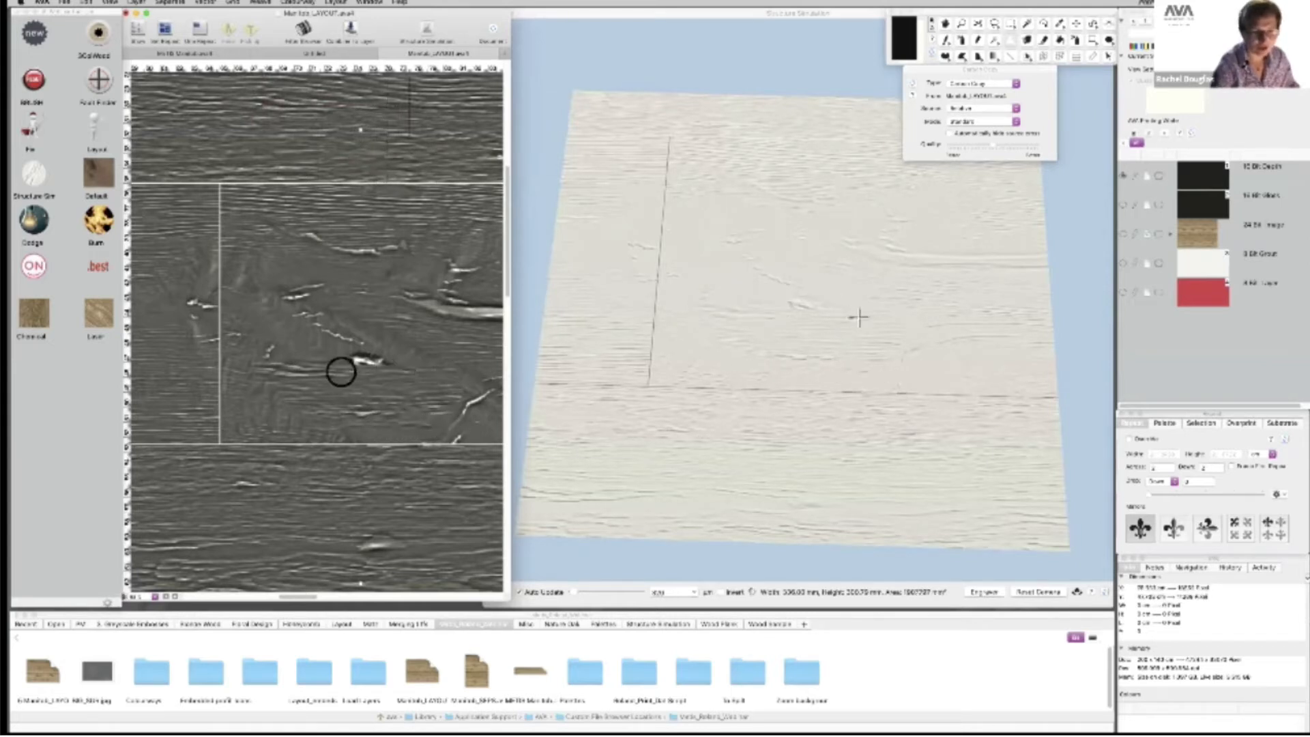
pyautogui.moveTo(324, 362)
pyautogui.mouseDown()
pyautogui.moveTo(419, 366)
pyautogui.moveTo(334, 355)
pyautogui.mouseUp()
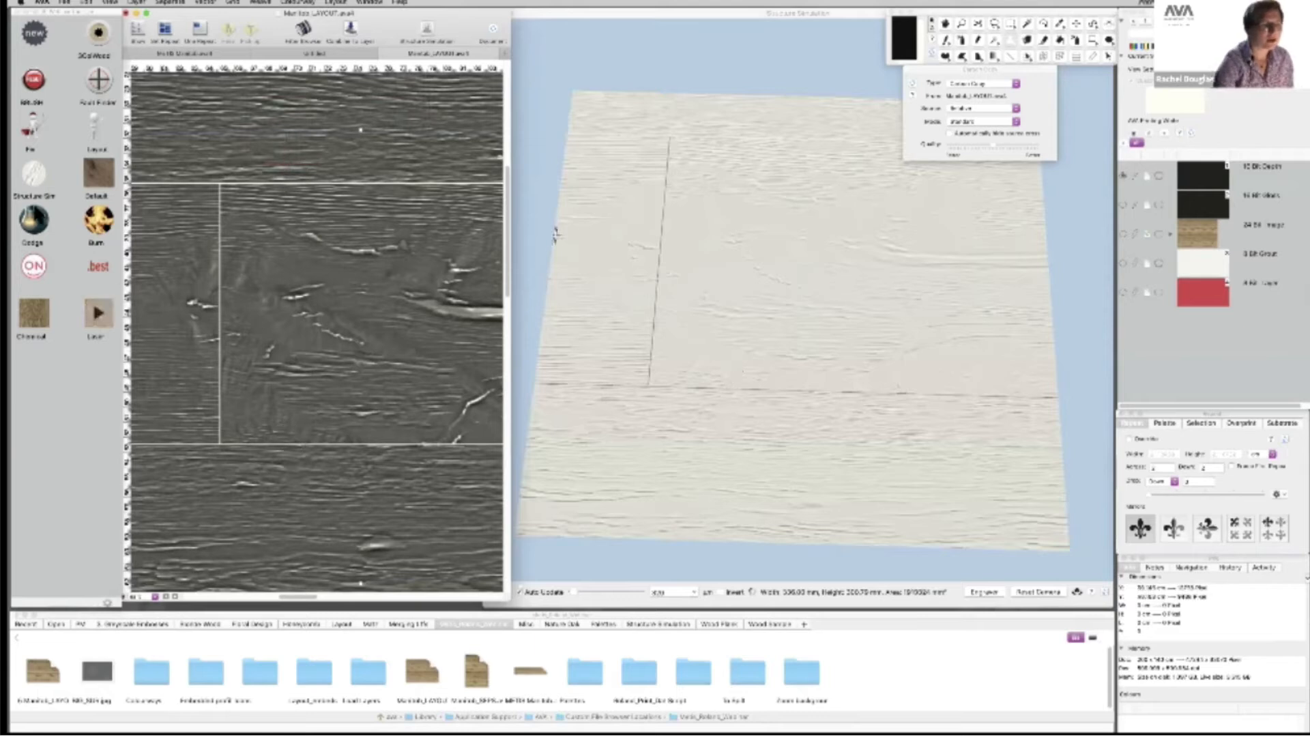
# Dodge the midtones and burn the shadows along the repaired grain, and check the relief in the Structure Simulation.
pyautogui.click(33, 246)
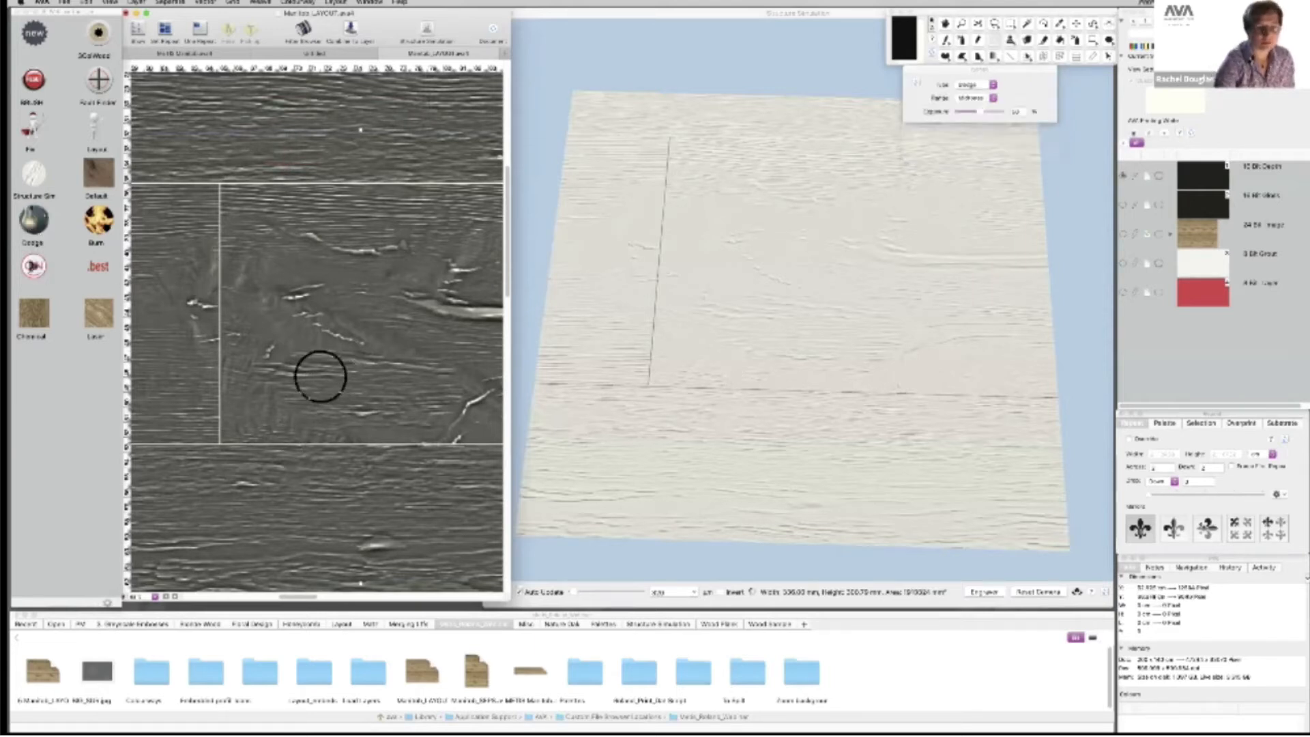
pyautogui.moveTo(387, 376)
pyautogui.mouseDown()
pyautogui.moveTo(307, 386)
pyautogui.moveTo(363, 389)
pyautogui.moveTo(377, 381)
pyautogui.moveTo(294, 375)
pyautogui.moveTo(397, 377)
pyautogui.moveTo(418, 394)
pyautogui.mouseUp()
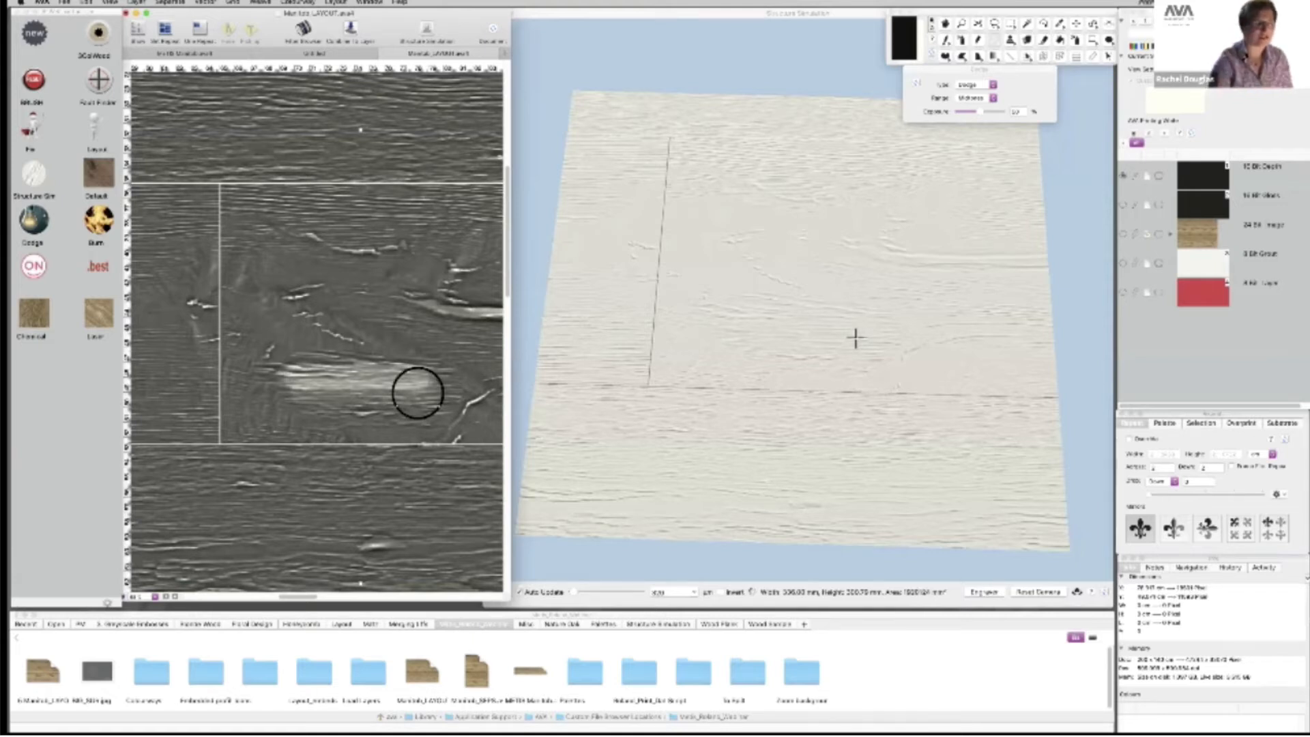
pyautogui.click(99, 220)
pyautogui.moveTo(316, 370)
pyautogui.mouseDown()
pyautogui.moveTo(301, 375)
pyautogui.moveTo(430, 381)
pyautogui.mouseUp()
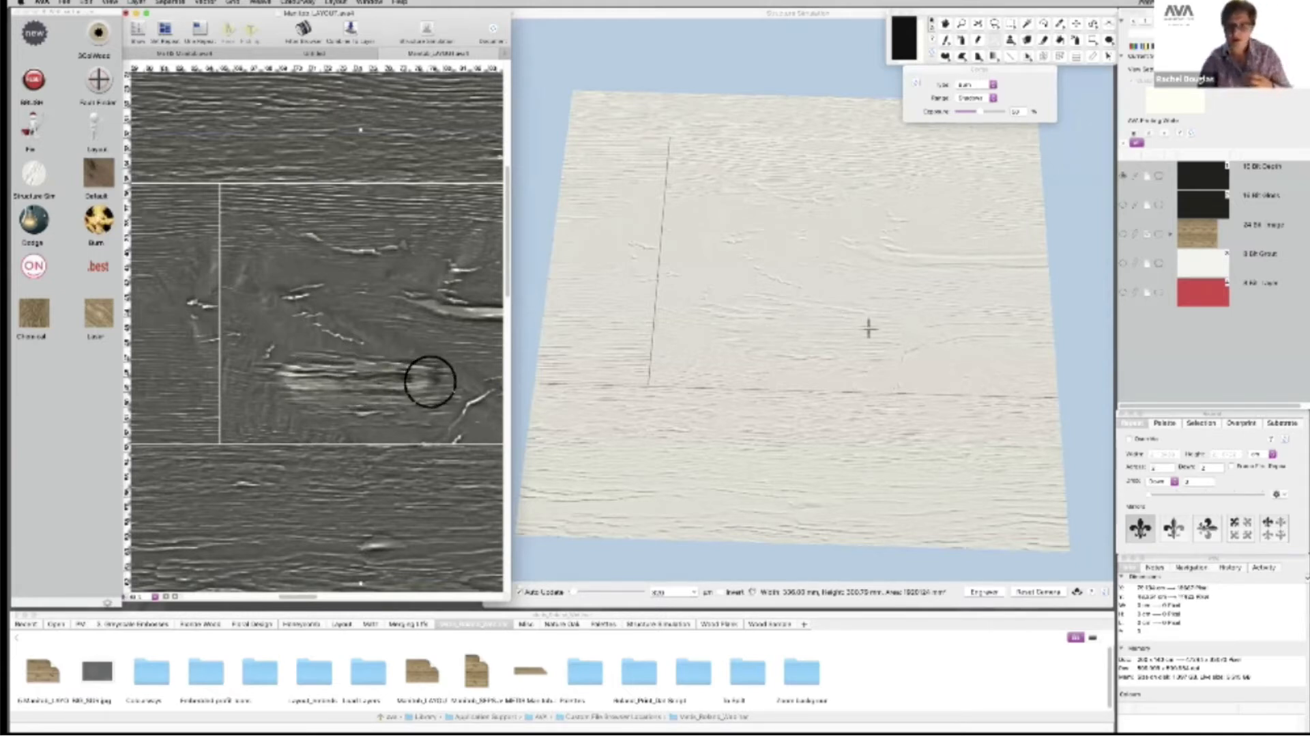
pyautogui.click(833, 333)
pyautogui.moveTo(822, 371)
pyautogui.mouseDown()
pyautogui.moveTo(691, 226)
pyautogui.moveTo(731, 328)
pyautogui.moveTo(803, 345)
pyautogui.moveTo(825, 298)
pyautogui.moveTo(585, 266)
pyautogui.moveTo(560, 225)
pyautogui.mouseUp()
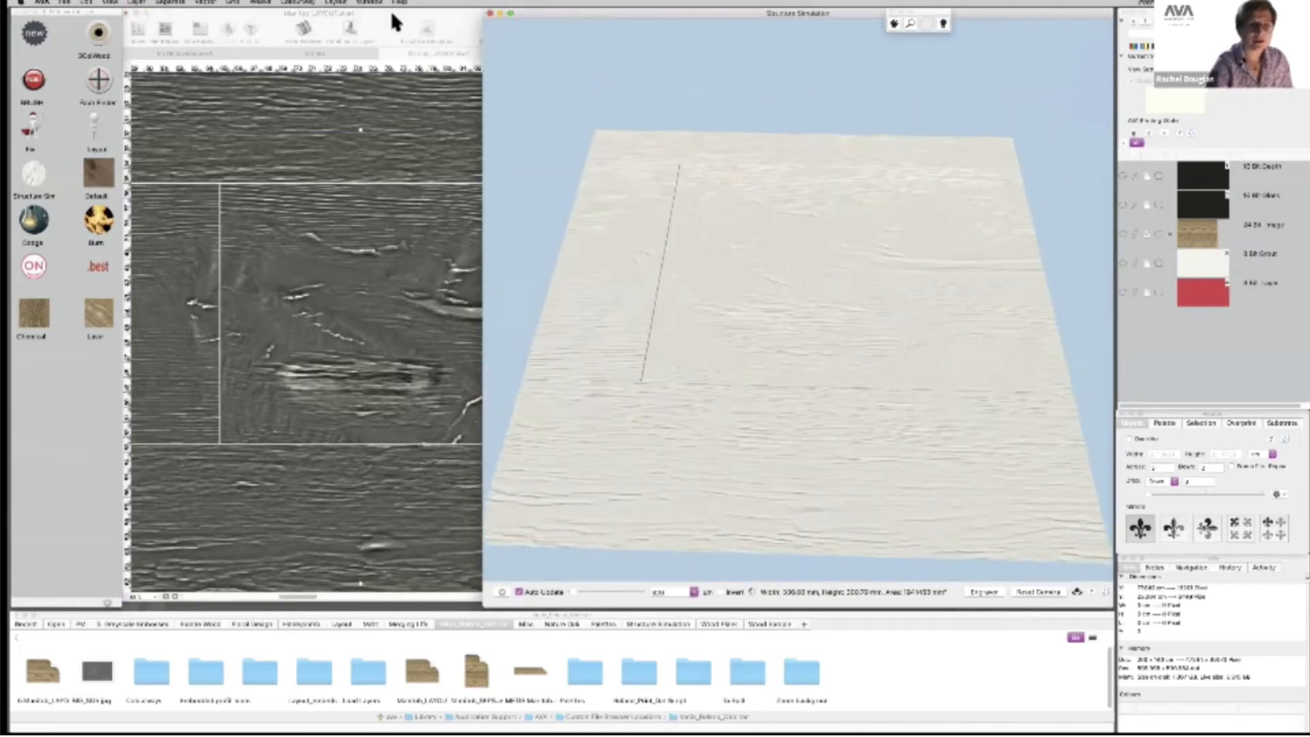
# Remove the framed area to simulate the whole layout, and view it with the 24 Bit Image and 8 Bit Grout layers shown.
pyautogui.click(405, 36)
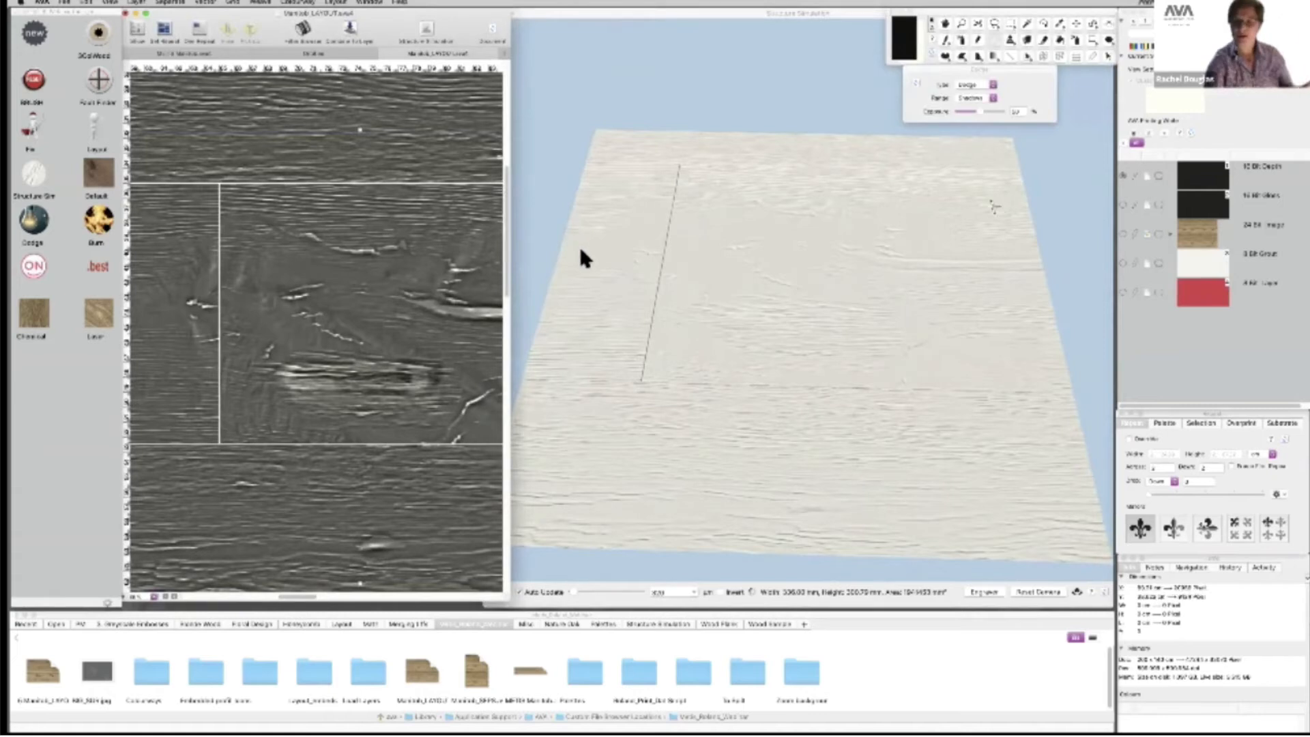
pyautogui.click(1110, 38)
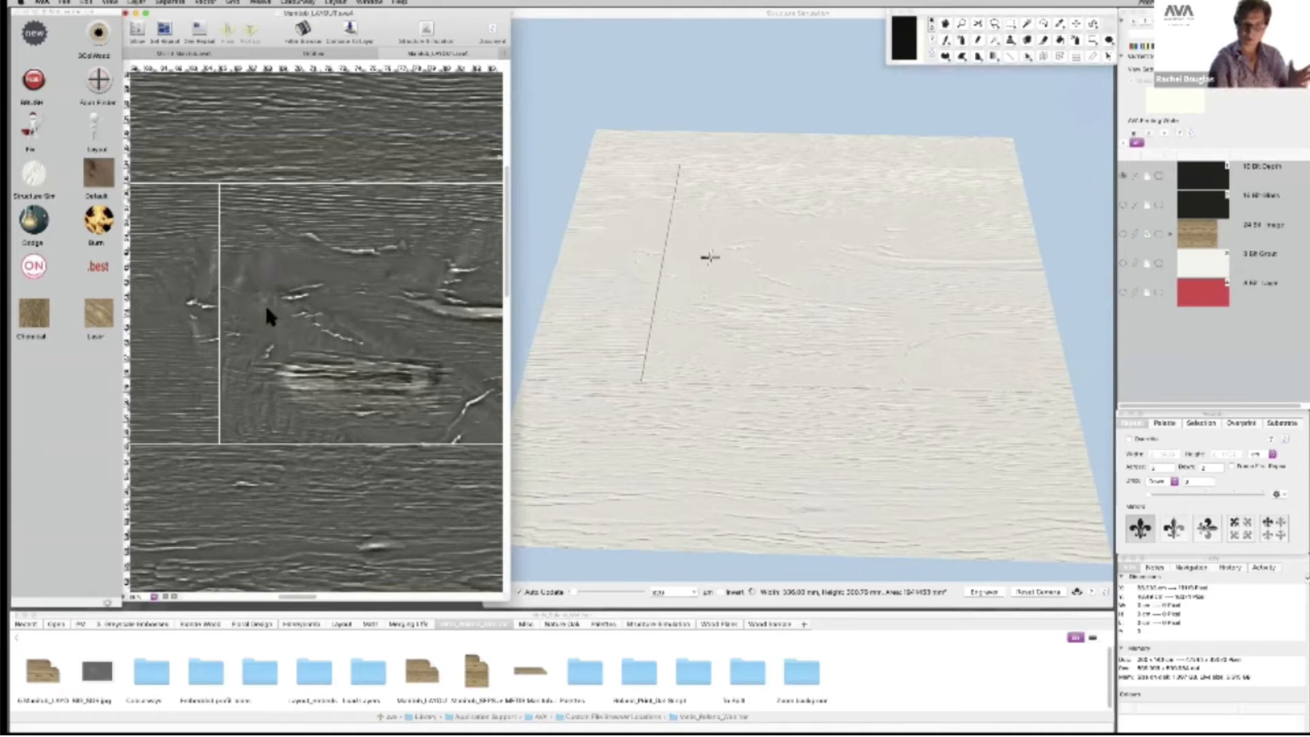
pyautogui.click(97, 176)
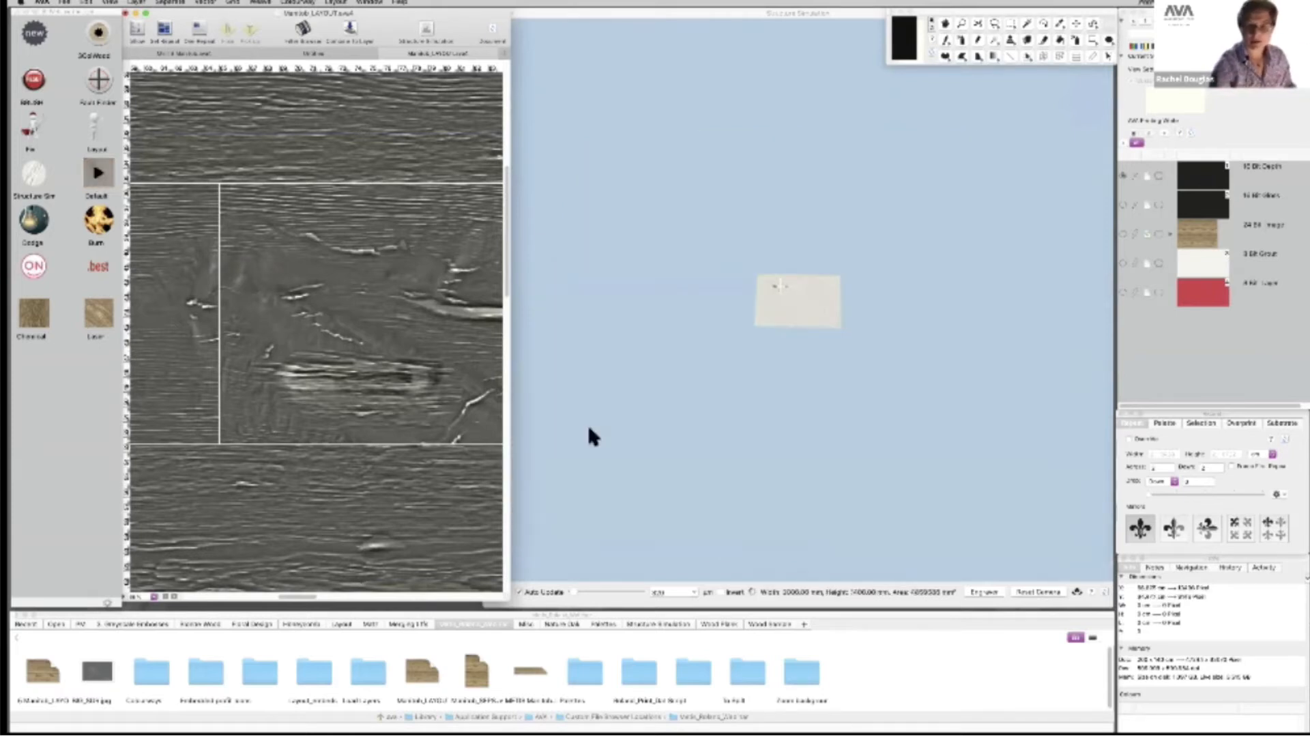
pyautogui.click(764, 462)
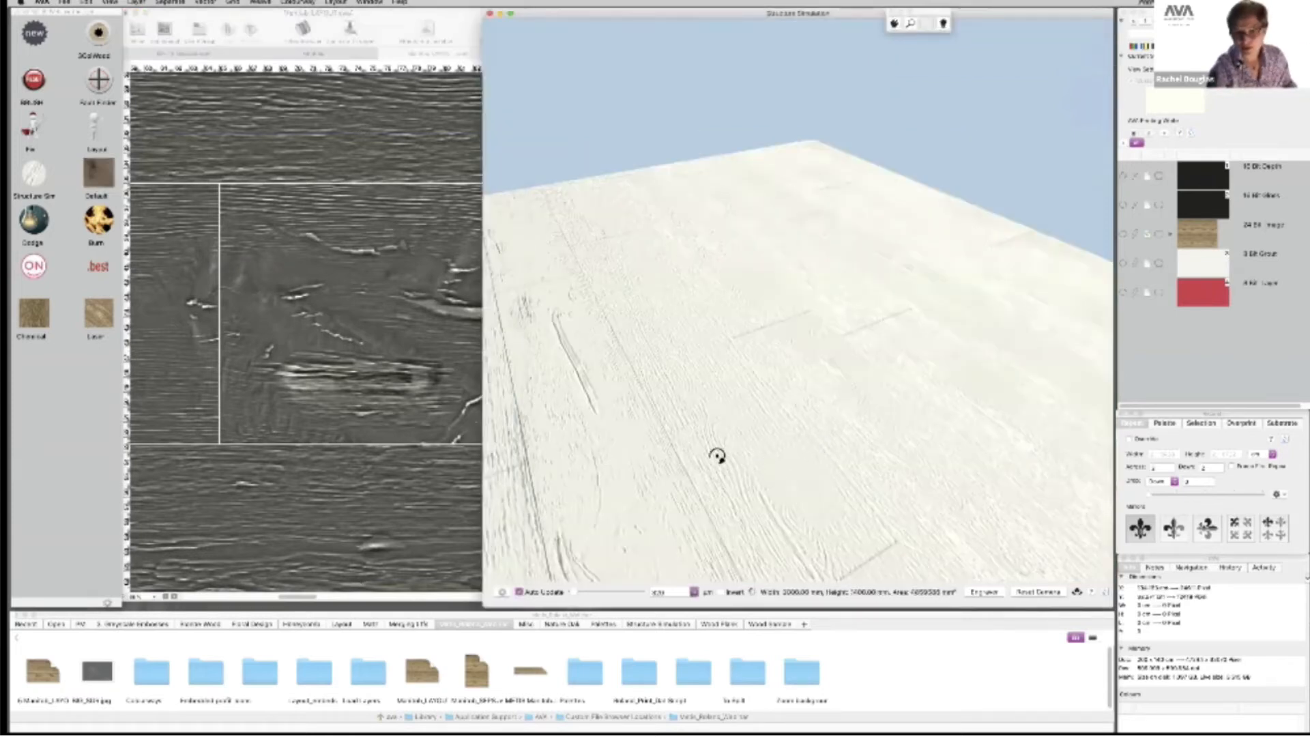
pyautogui.moveTo(716, 457); pyautogui.dragTo(1118, 232)
pyautogui.click(1120, 258)
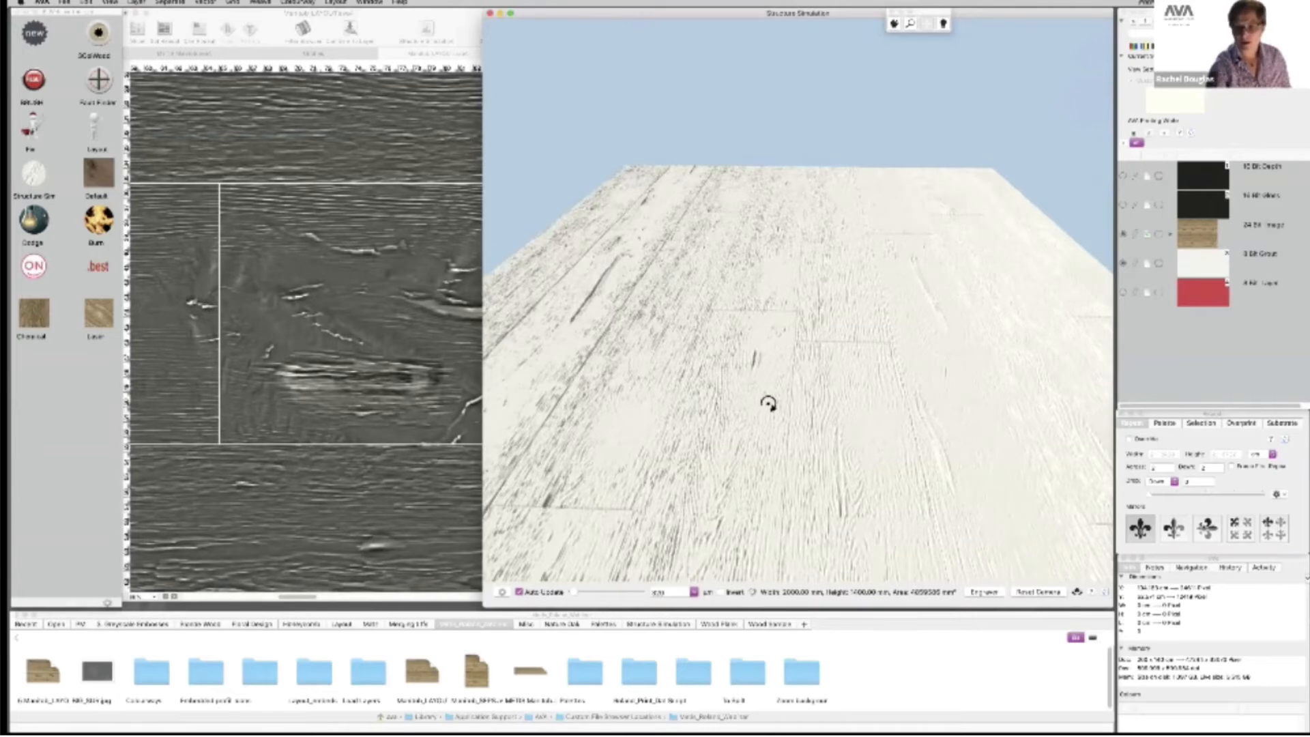
pyautogui.moveTo(784, 435)
pyautogui.mouseDown()
pyautogui.moveTo(784, 509)
pyautogui.moveTo(805, 430)
pyautogui.mouseUp()
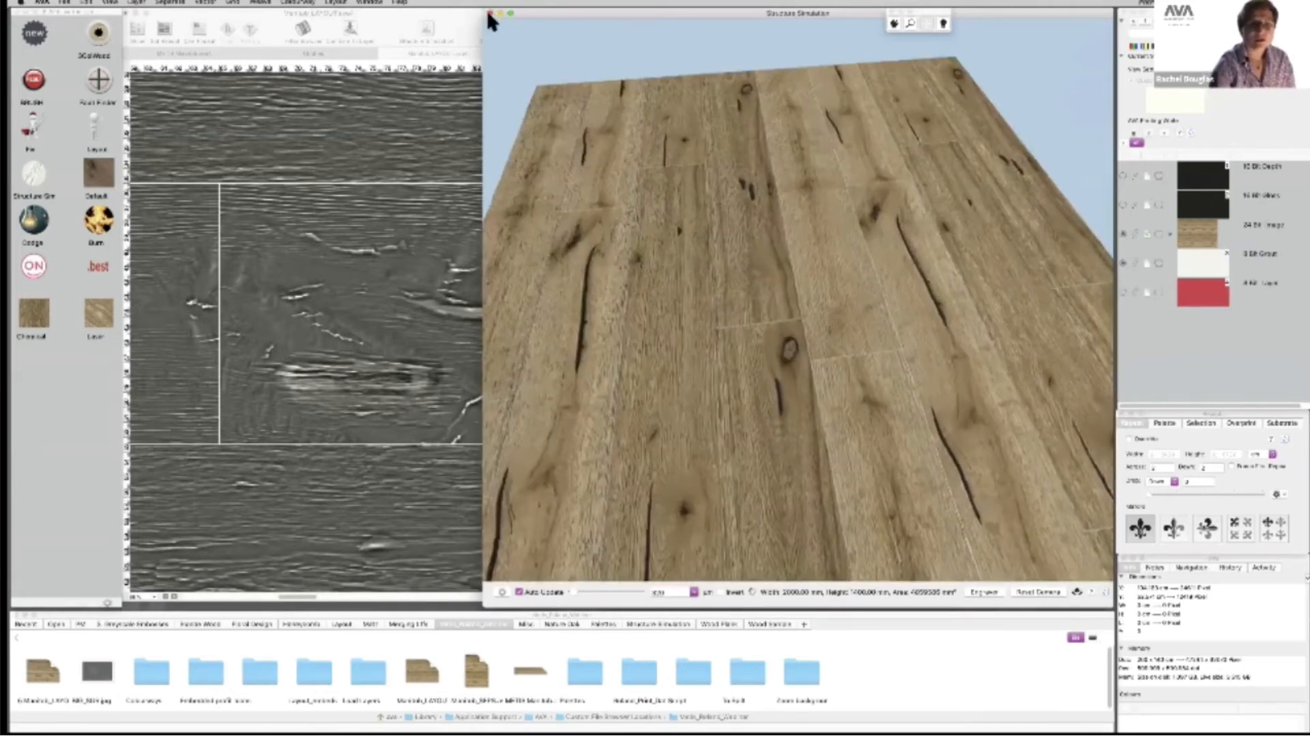
# Close the Structure Simulation, enlarge the layout window and delete the red 8 bit layer.
pyautogui.click(490, 13)
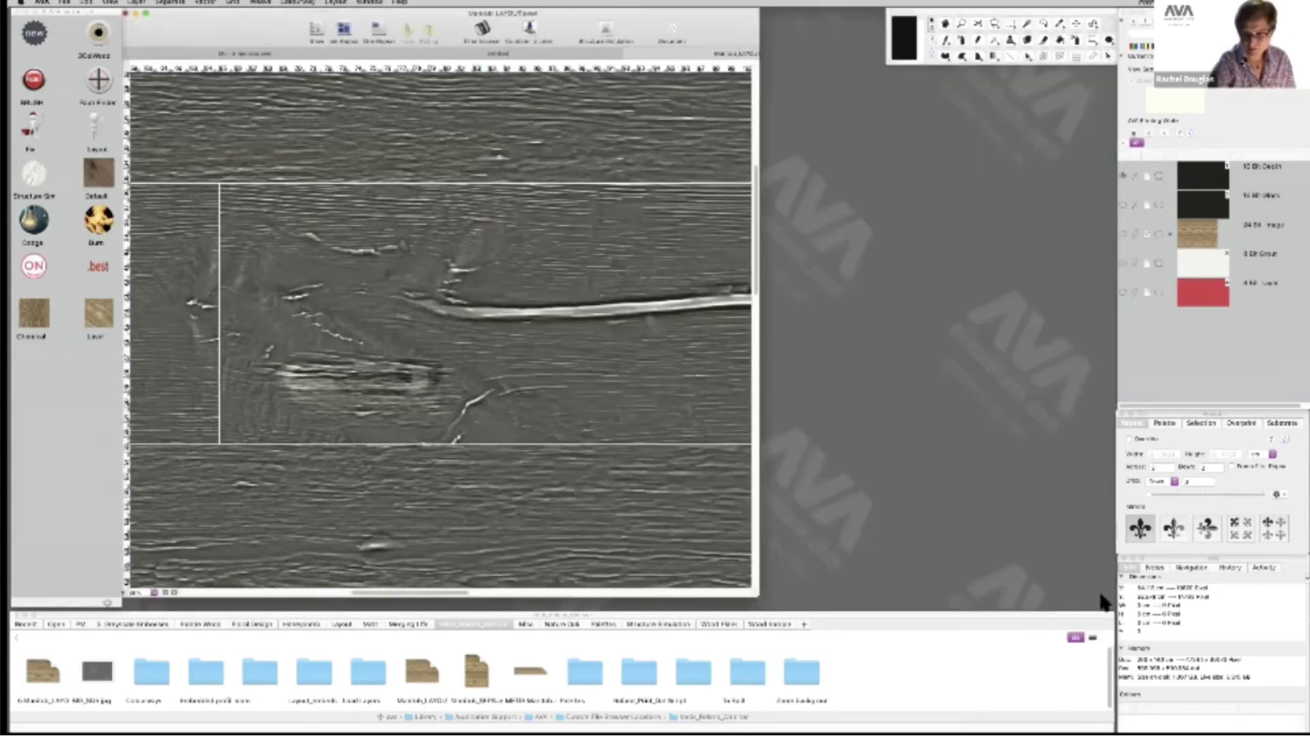
pyautogui.moveTo(1106, 596); pyautogui.dragTo(1111, 597)
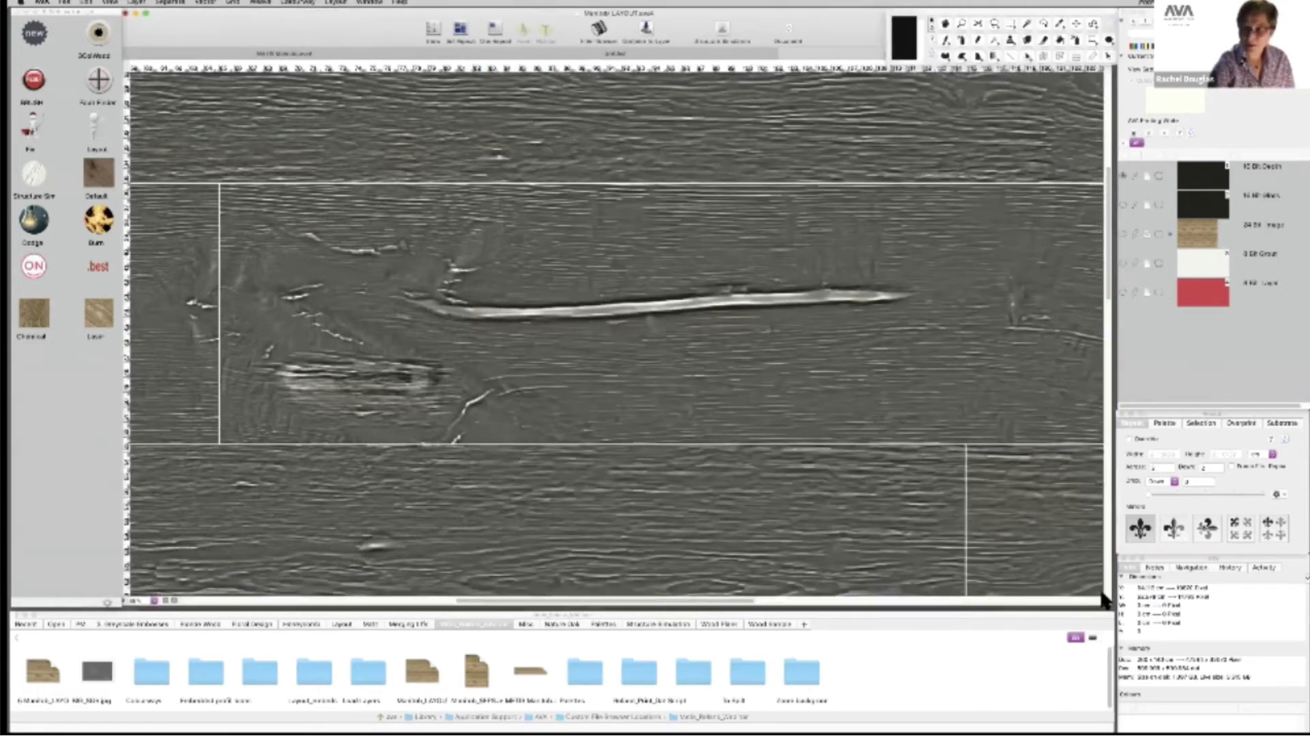
pyautogui.click(1133, 292)
pyautogui.click(1234, 22)
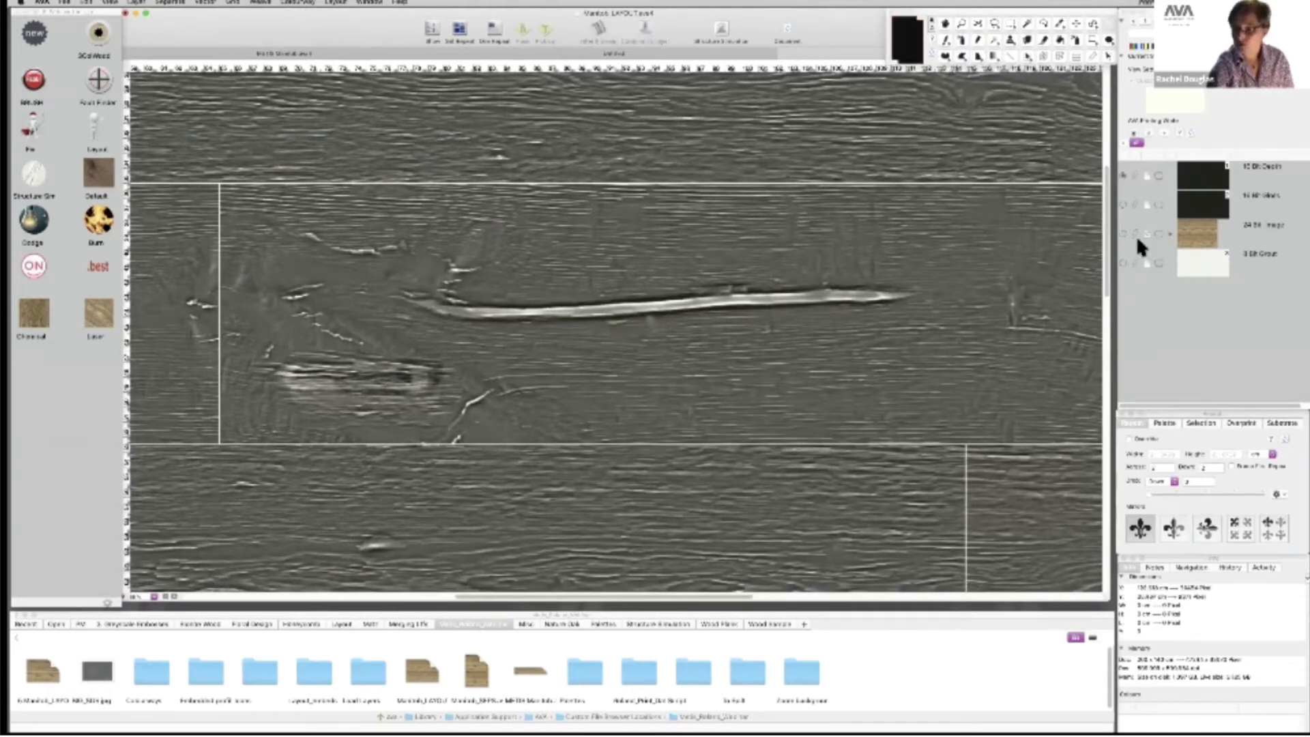
# Display the 24 Bit Image layer alone with the whole repeating layout in view.
pyautogui.click(1131, 235)
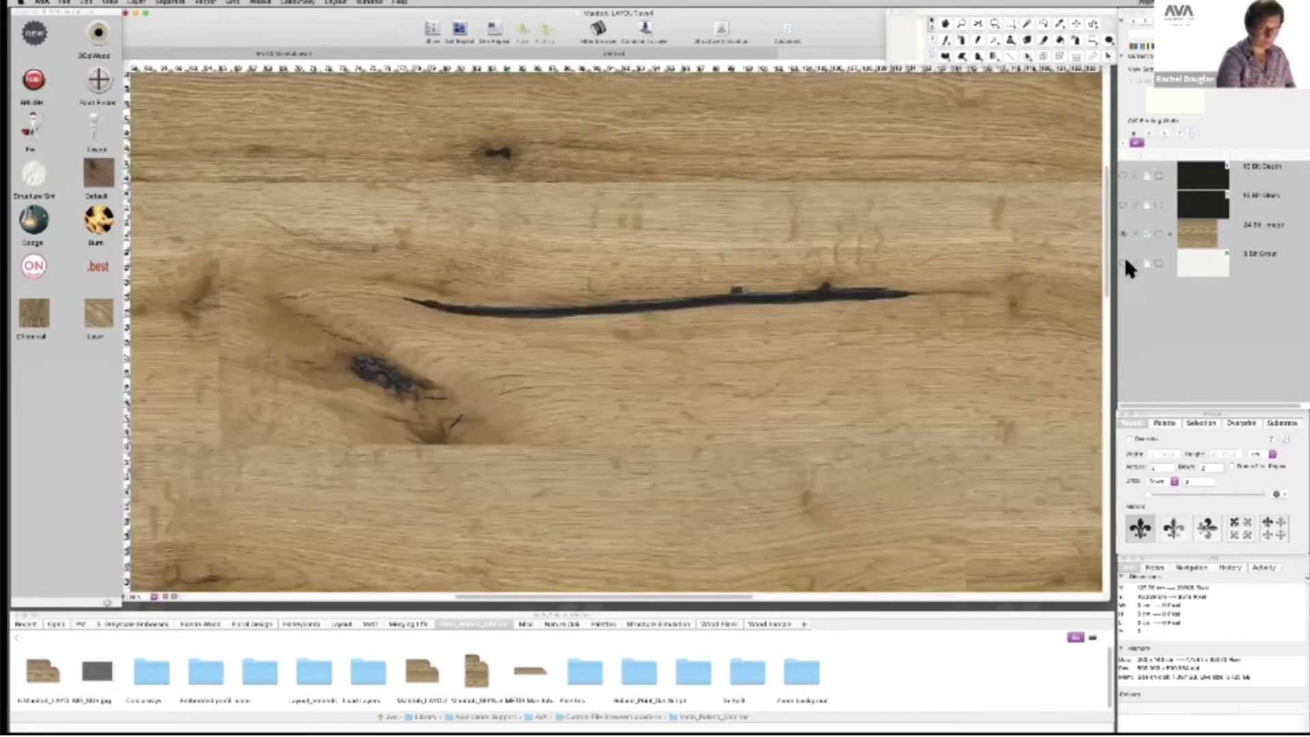
pyautogui.press('super+0')
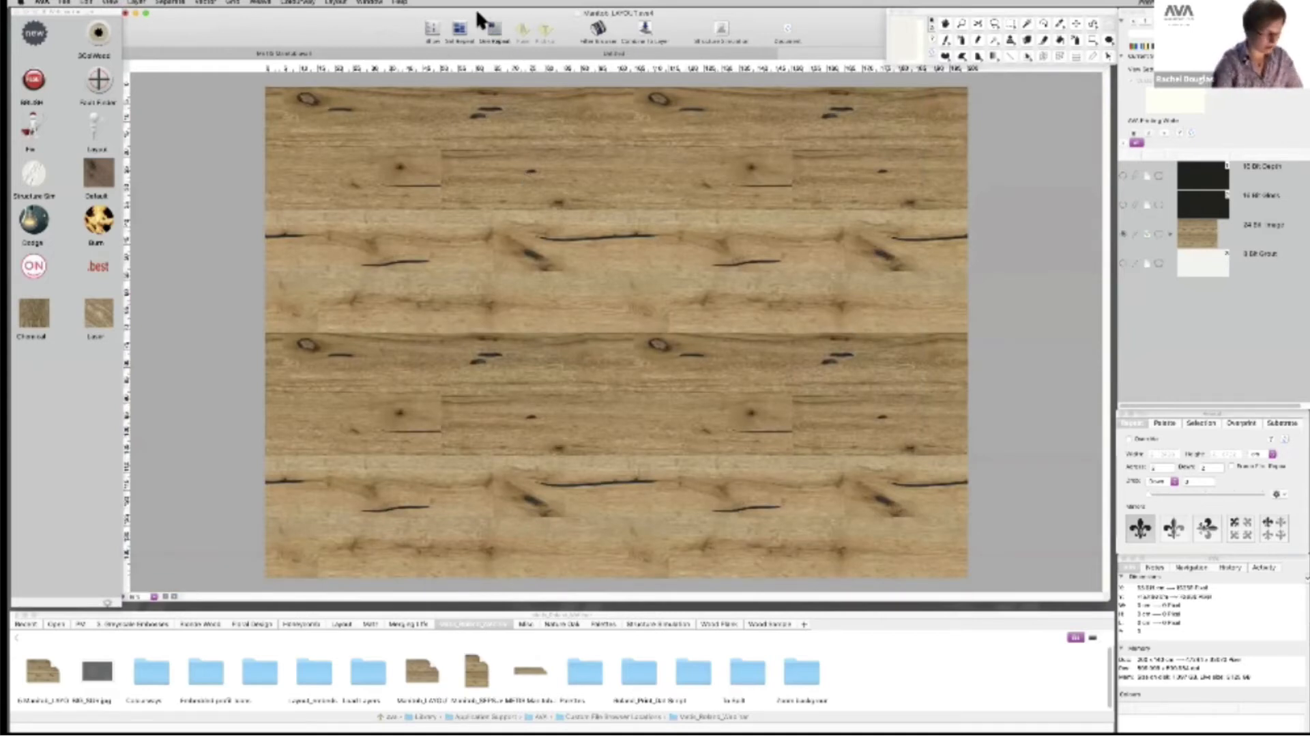
# Separate the 24 Bit Image into three 8 bit colour layers with 3ColWood, and select the new layers.
pyautogui.press('super+r')
pyautogui.press('super+r')
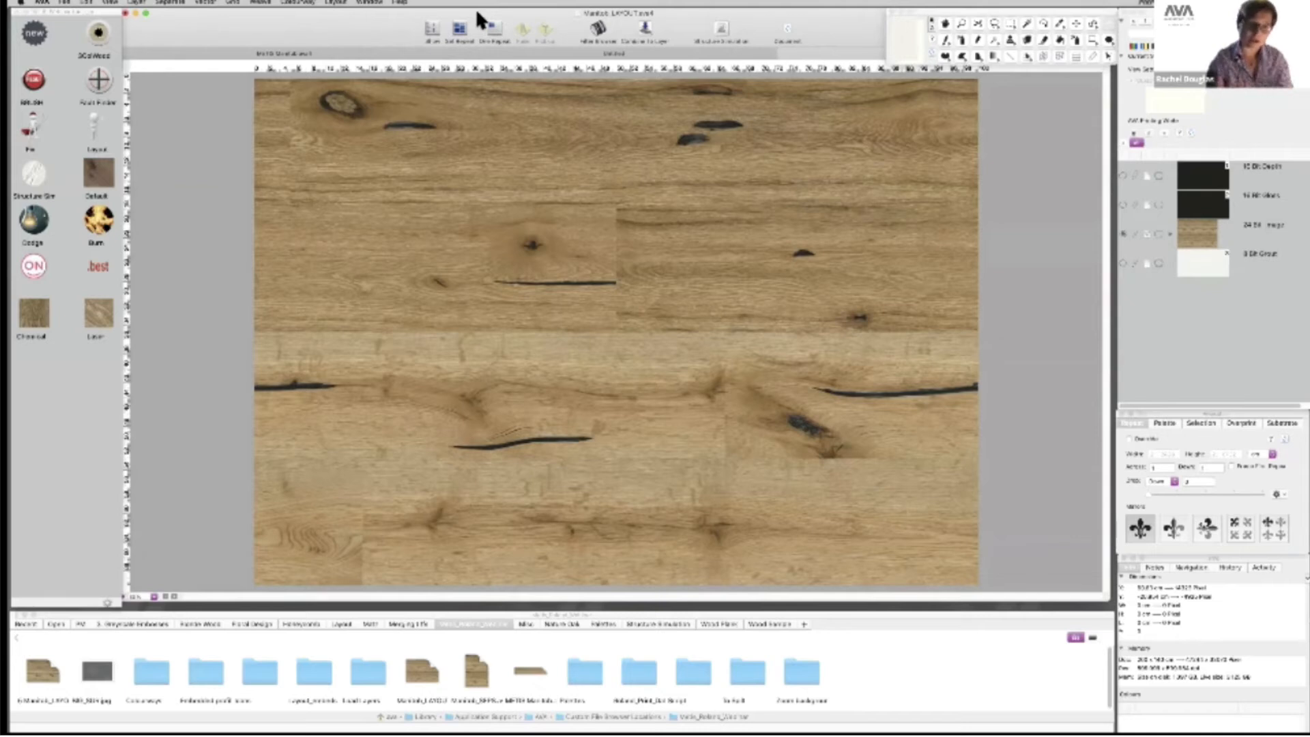
pyautogui.click(109, 41)
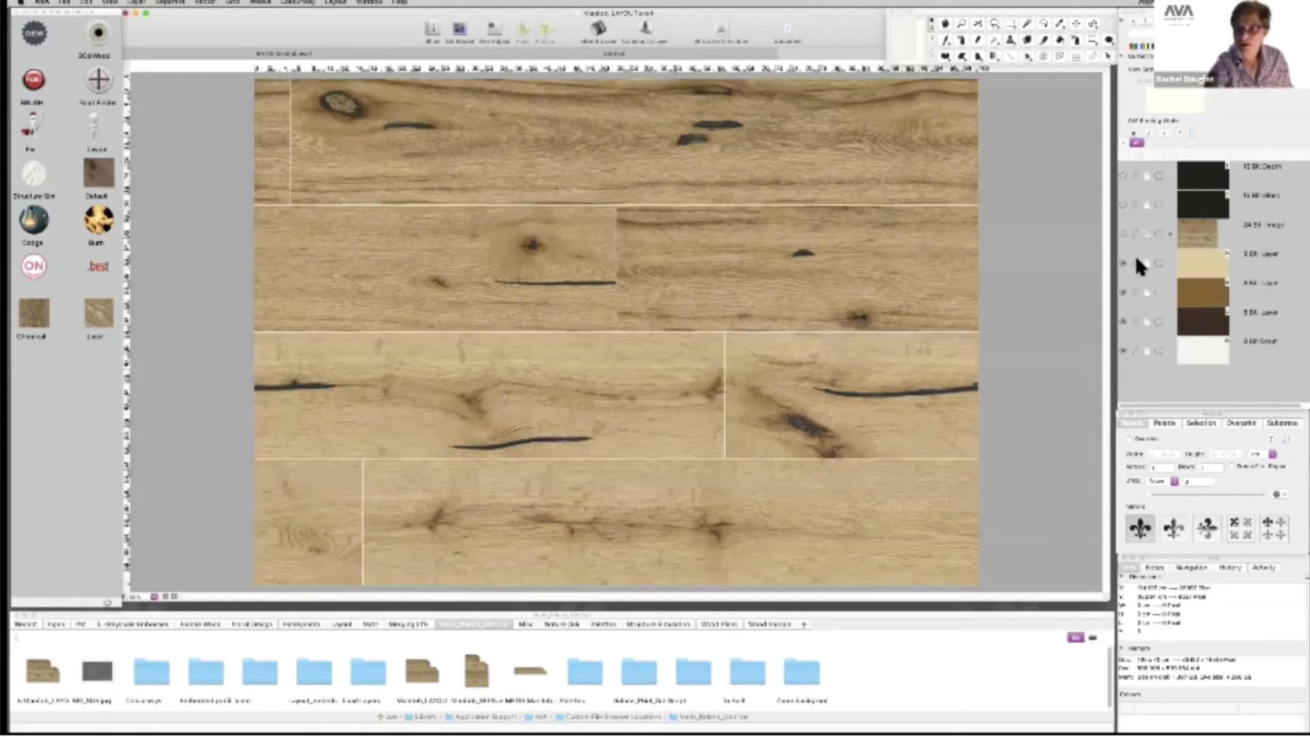
pyautogui.click(1146, 315)
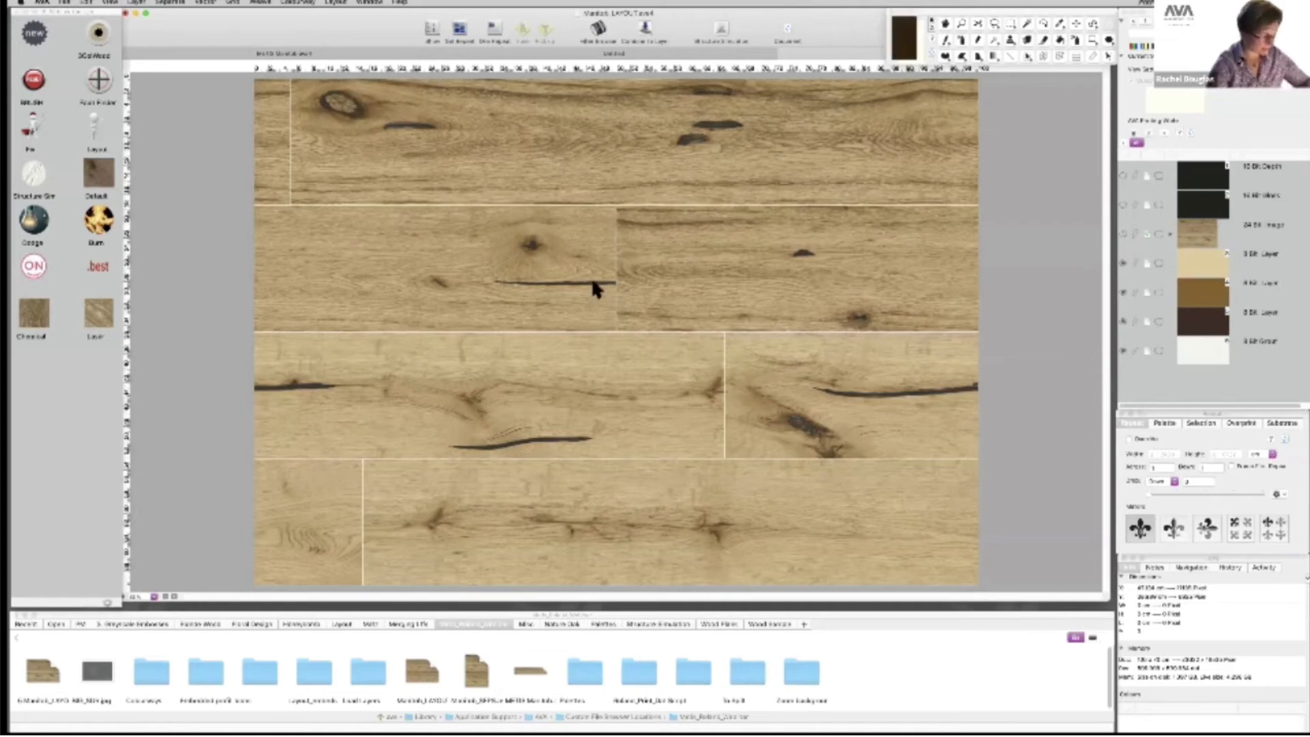
# Raise and smooth the middle 8 bit layer's tone curve, and pull in both ends of the third layer's curve.
pyautogui.press('super+m')
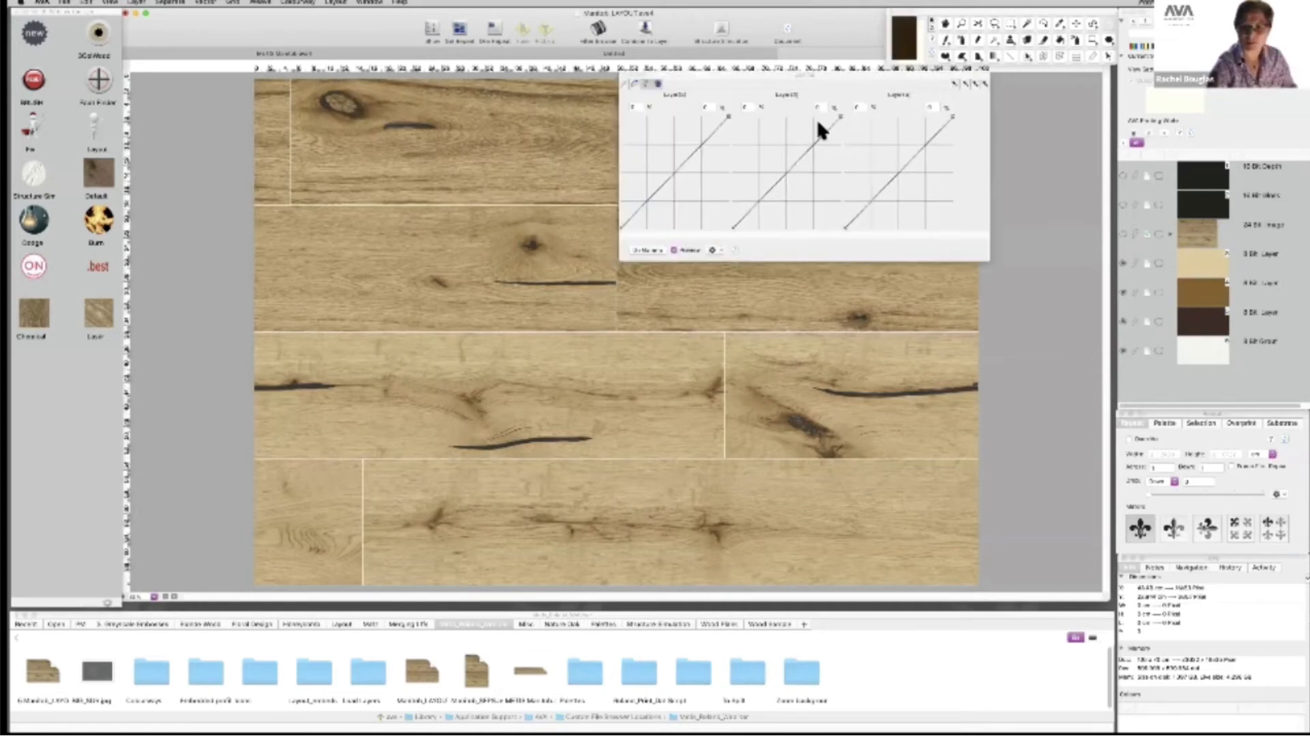
pyautogui.moveTo(778, 181); pyautogui.dragTo(776, 164)
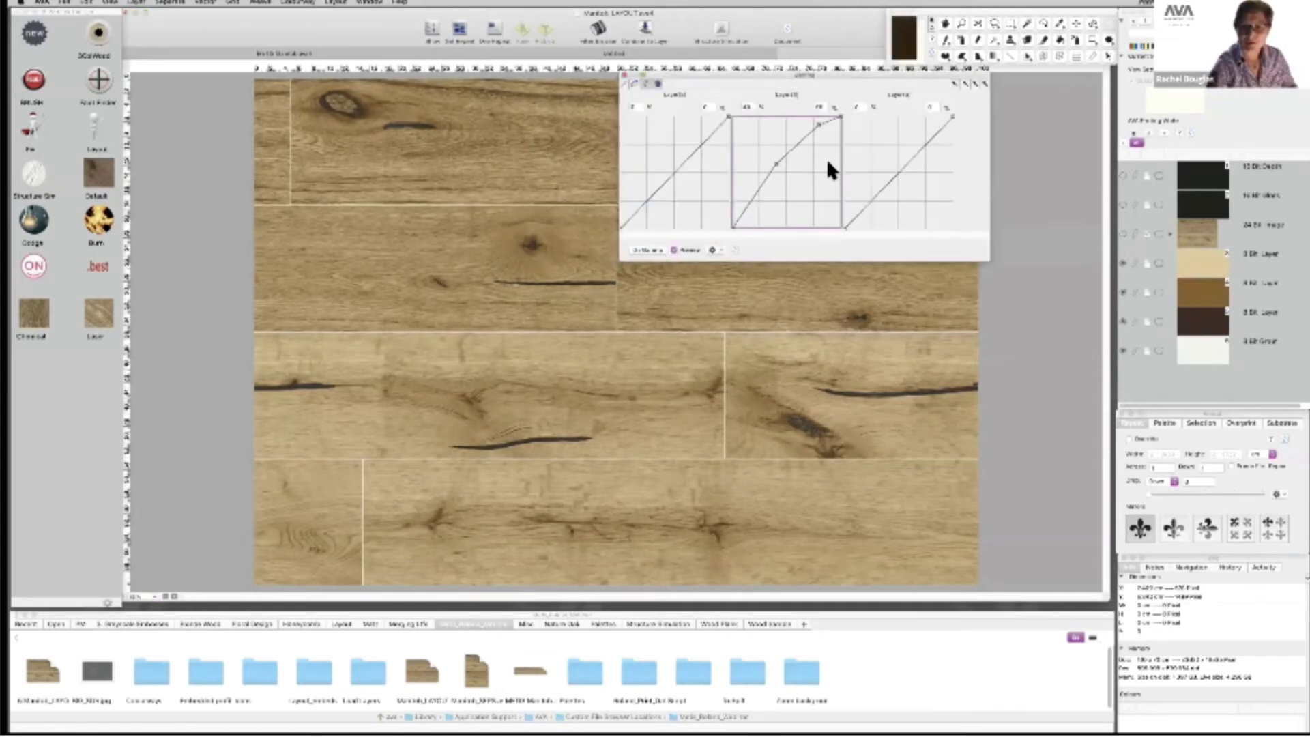
pyautogui.click(945, 118)
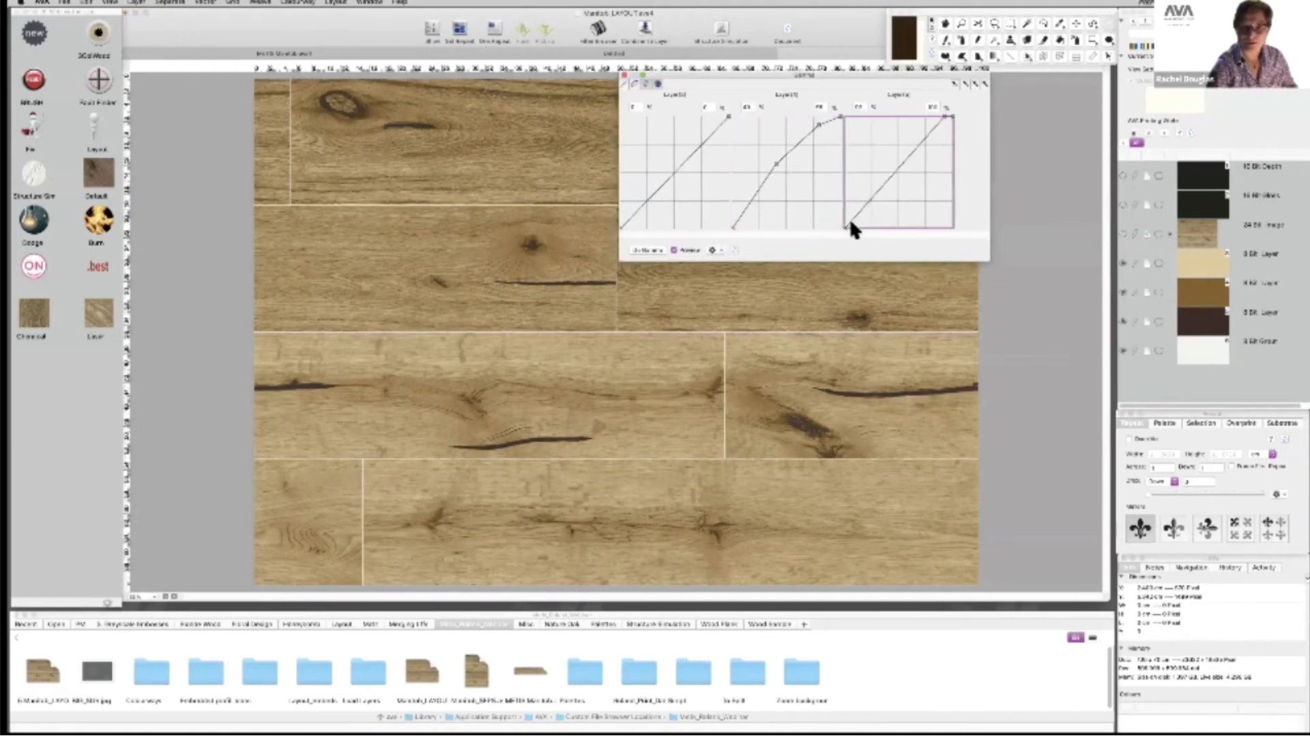
pyautogui.rightClick(783, 197)
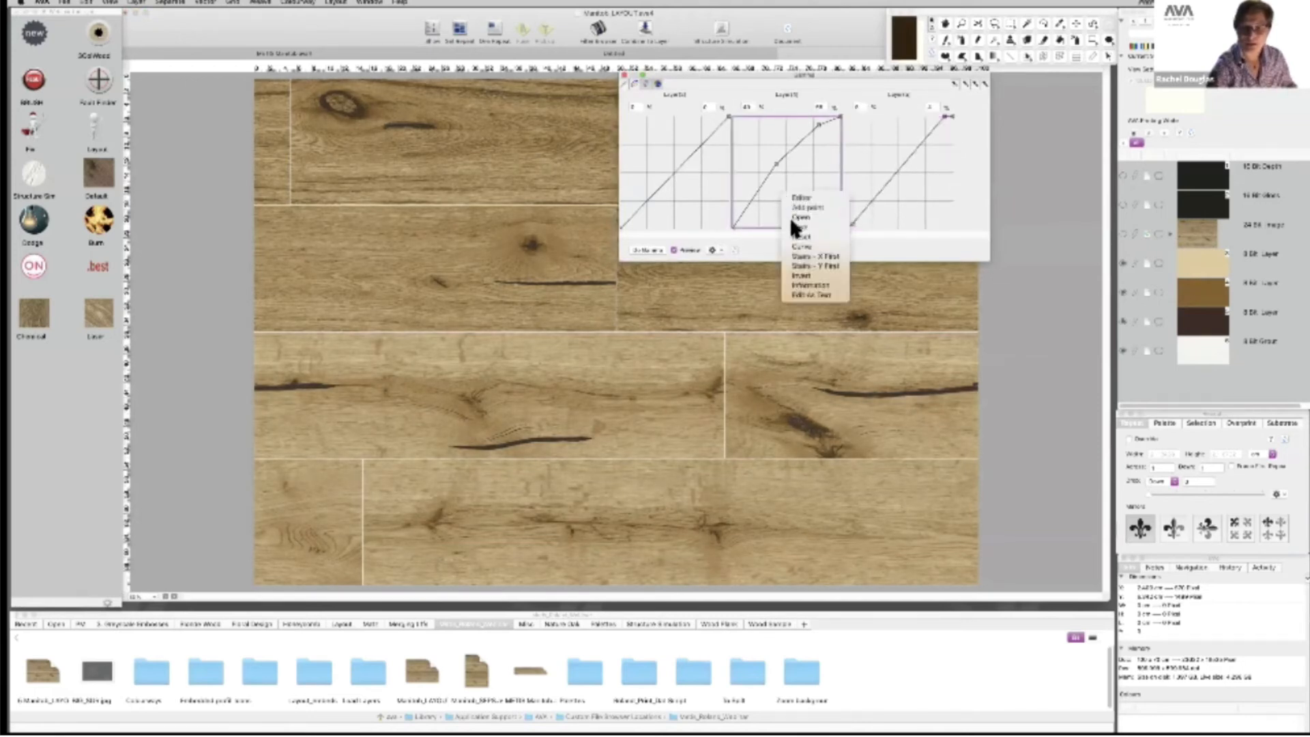
pyautogui.click(804, 245)
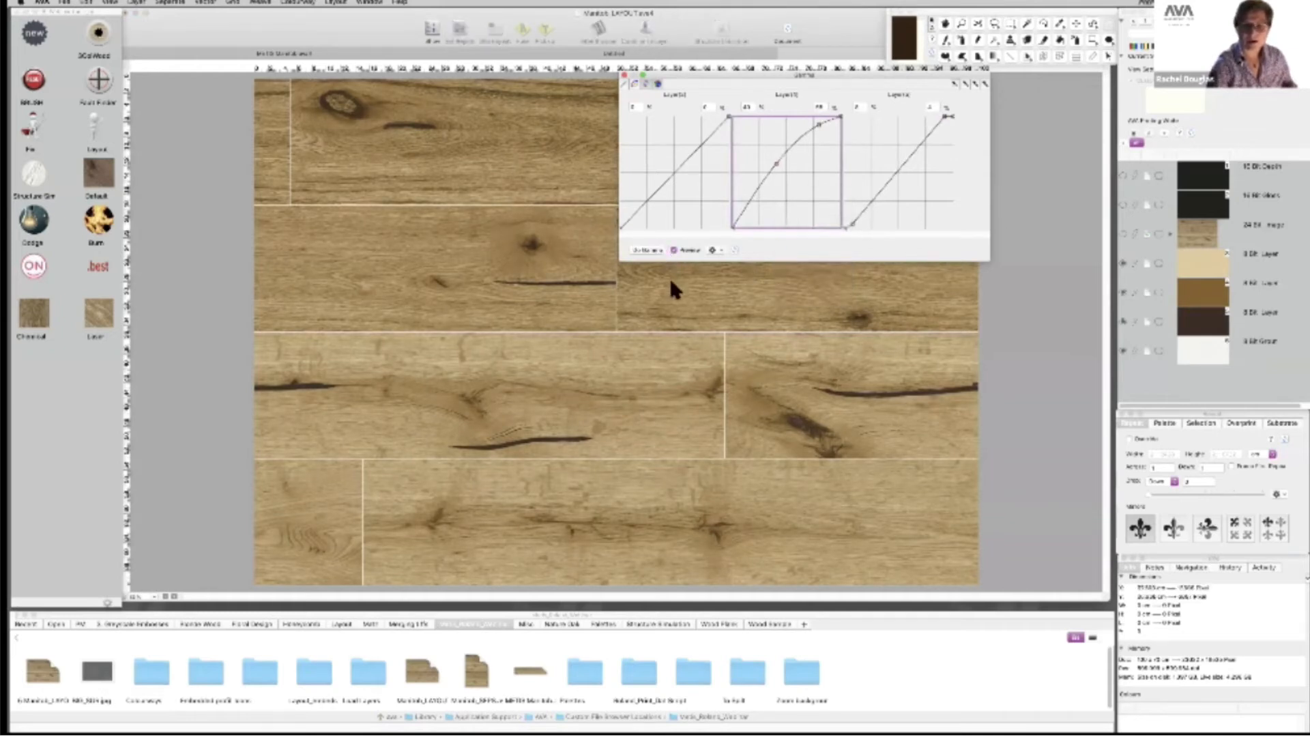
pyautogui.click(623, 76)
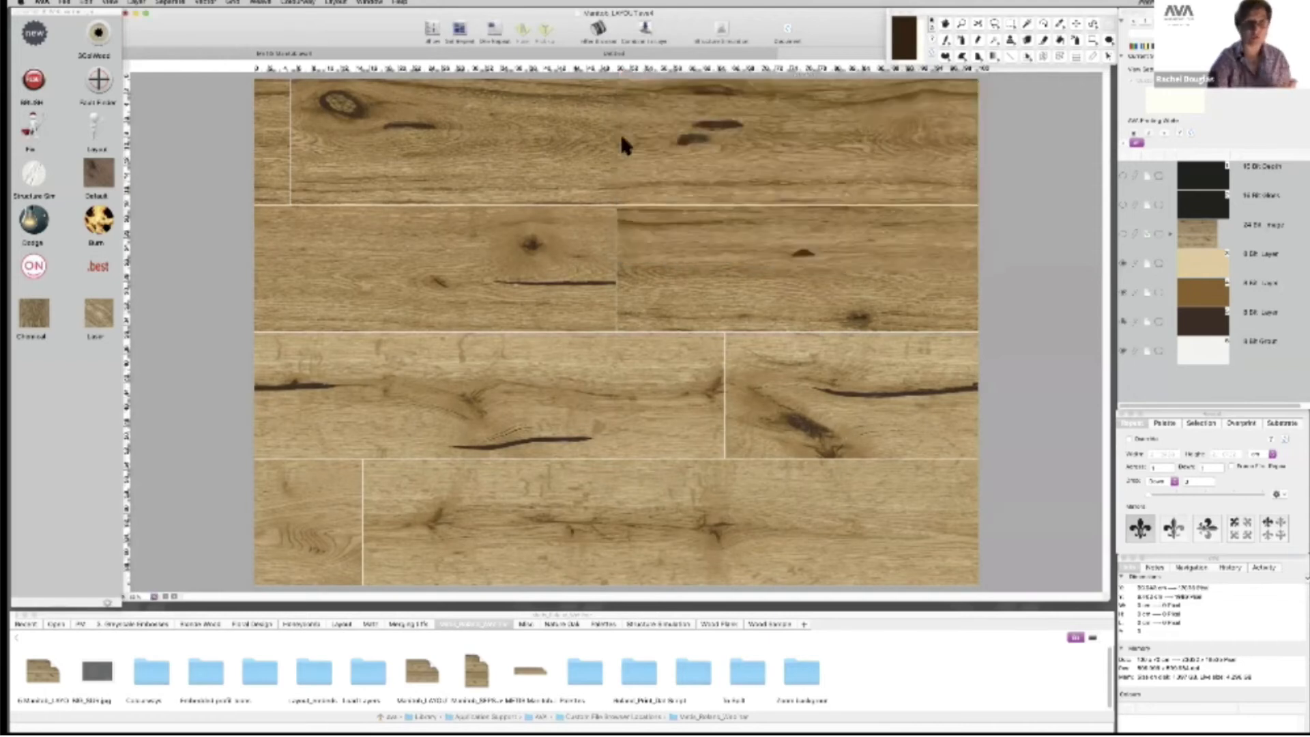
# Load the first colourway file from the Colourways folder into the wood design.
pyautogui.click(299, 2)
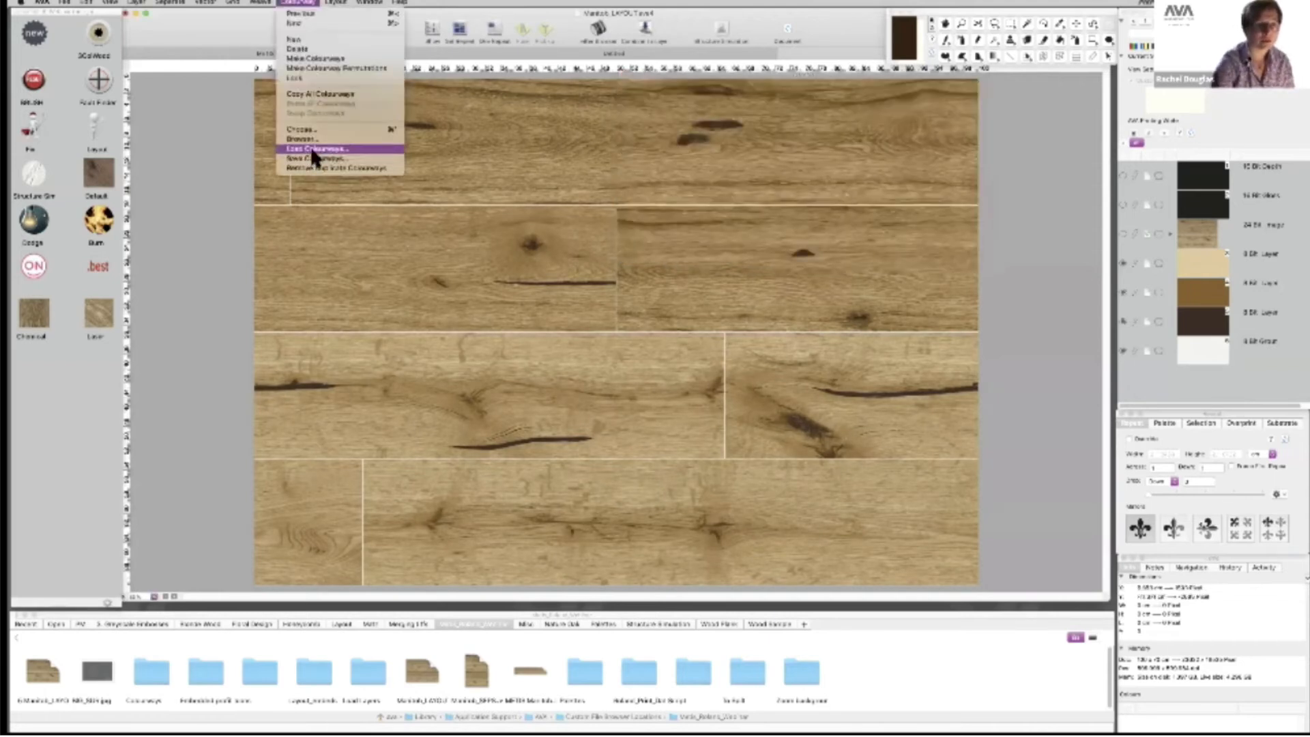
pyautogui.click(315, 148)
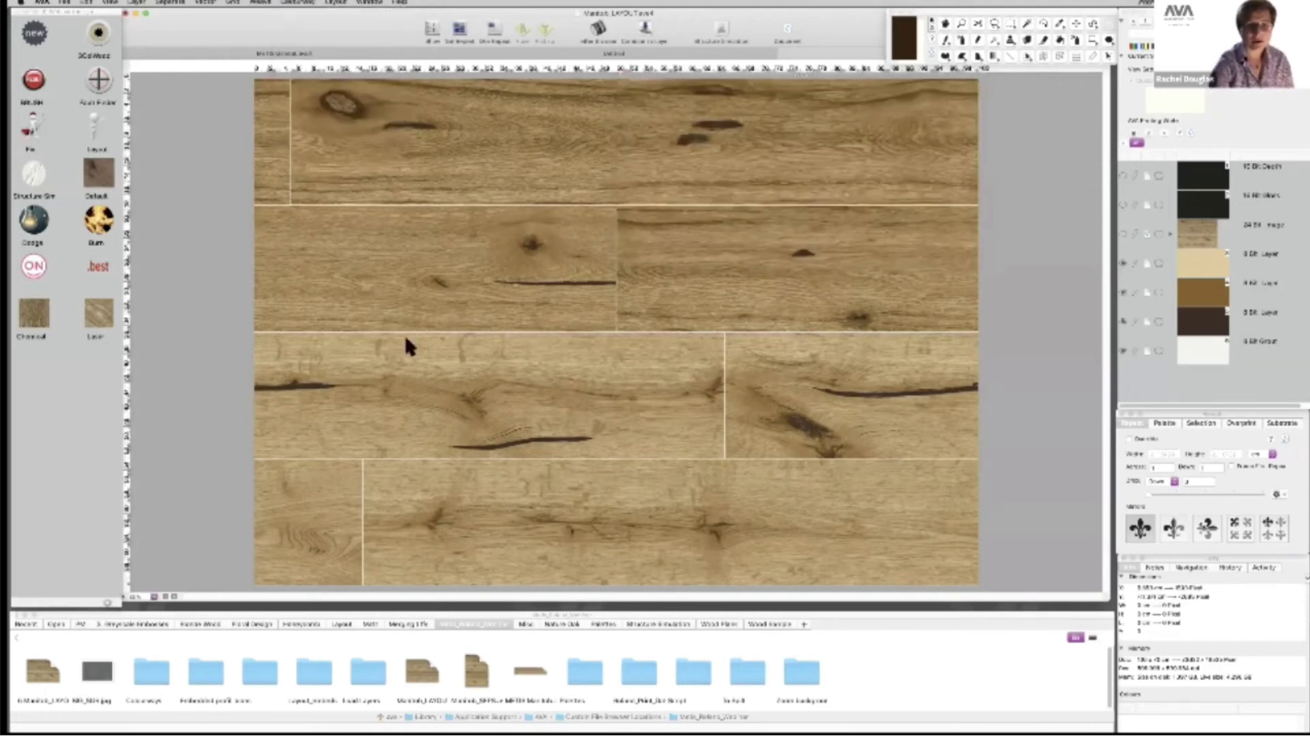
pyautogui.click(440, 135)
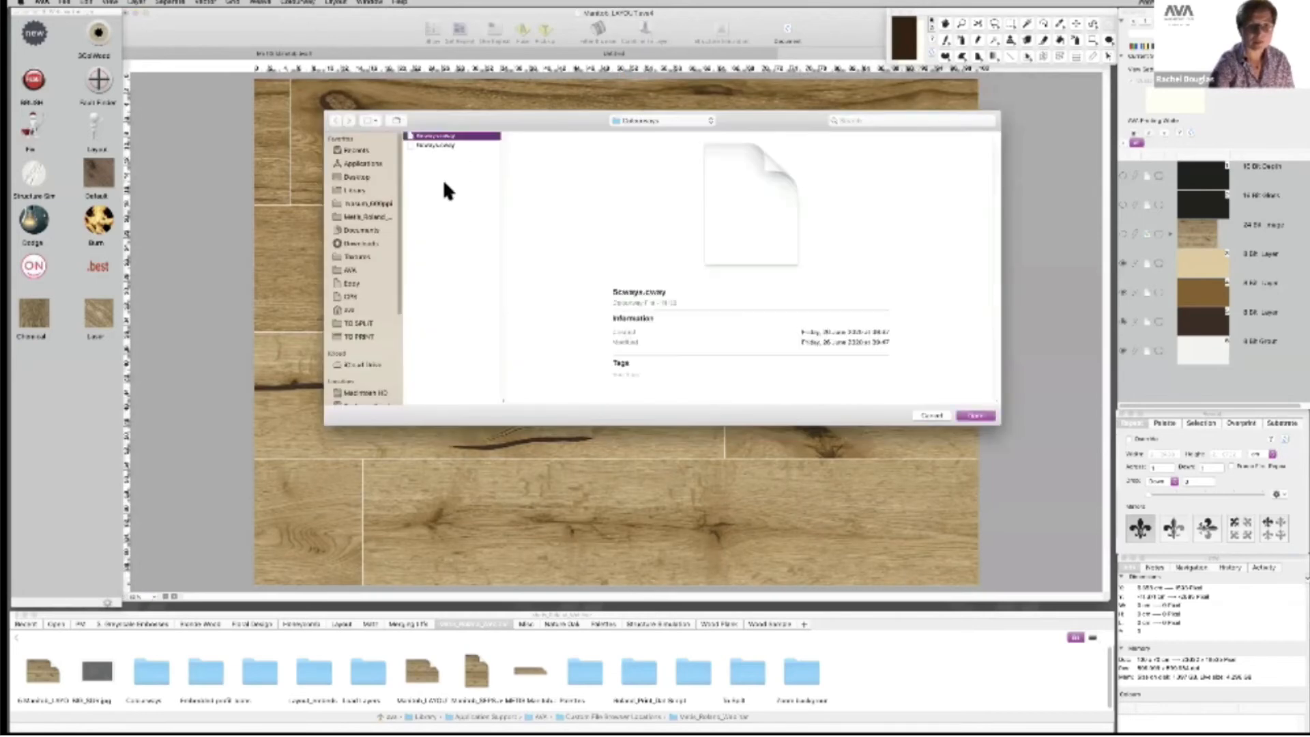
pyautogui.click(974, 415)
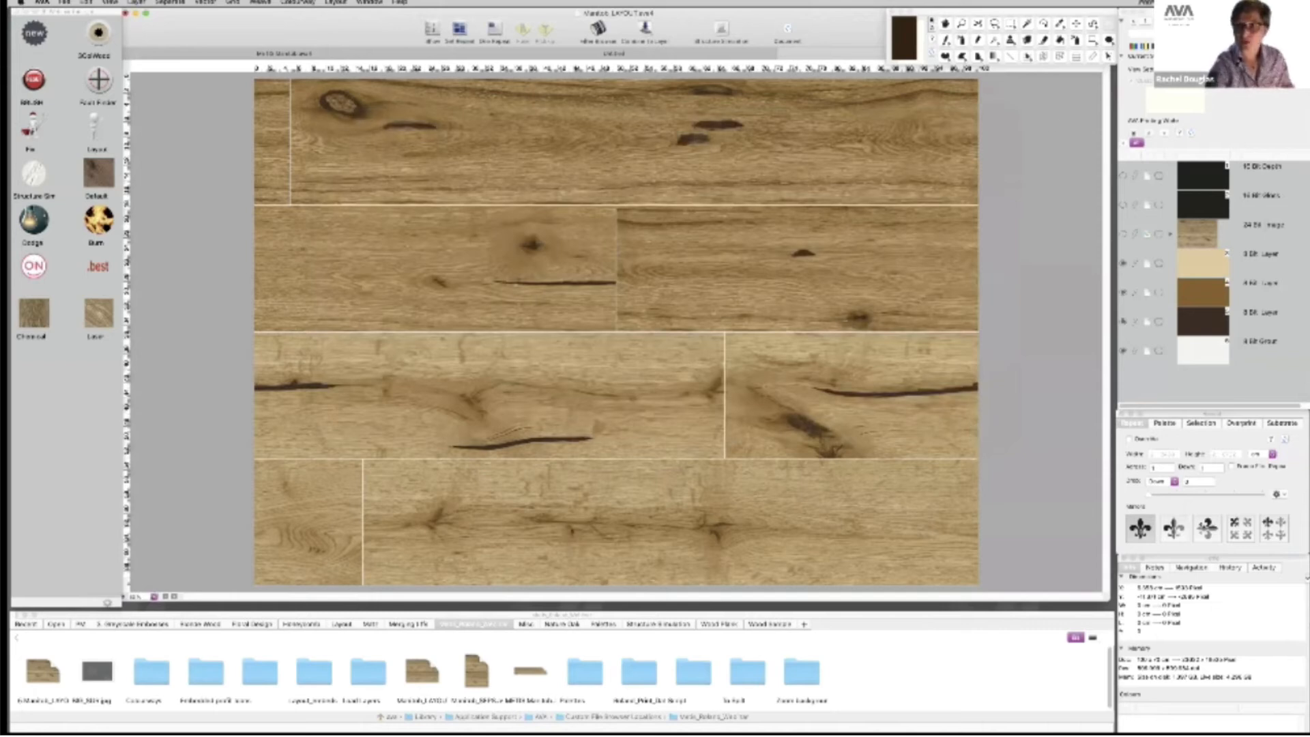
# Preview several of the loaded colourways, including Cherry wood, on the plank layout and return to the original colouring.
pyautogui.click(1143, 22)
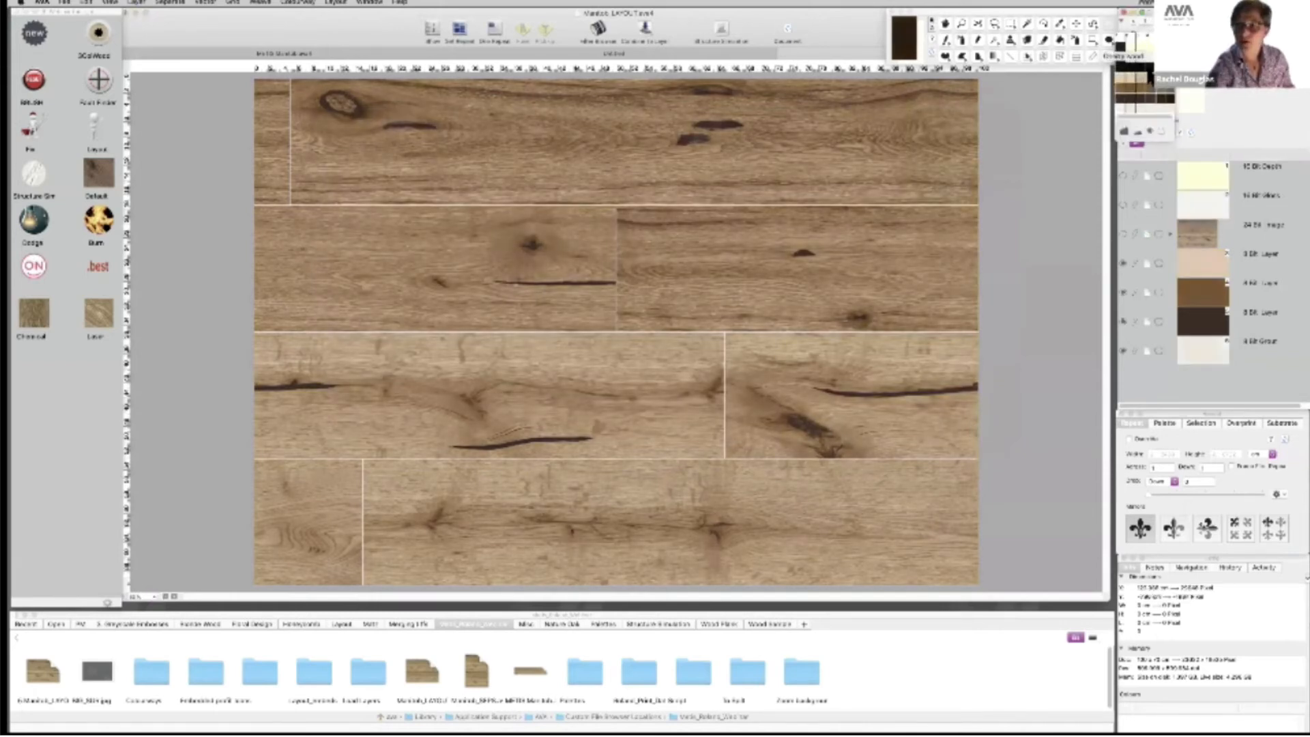
pyautogui.click(1163, 90)
pyautogui.click(1133, 97)
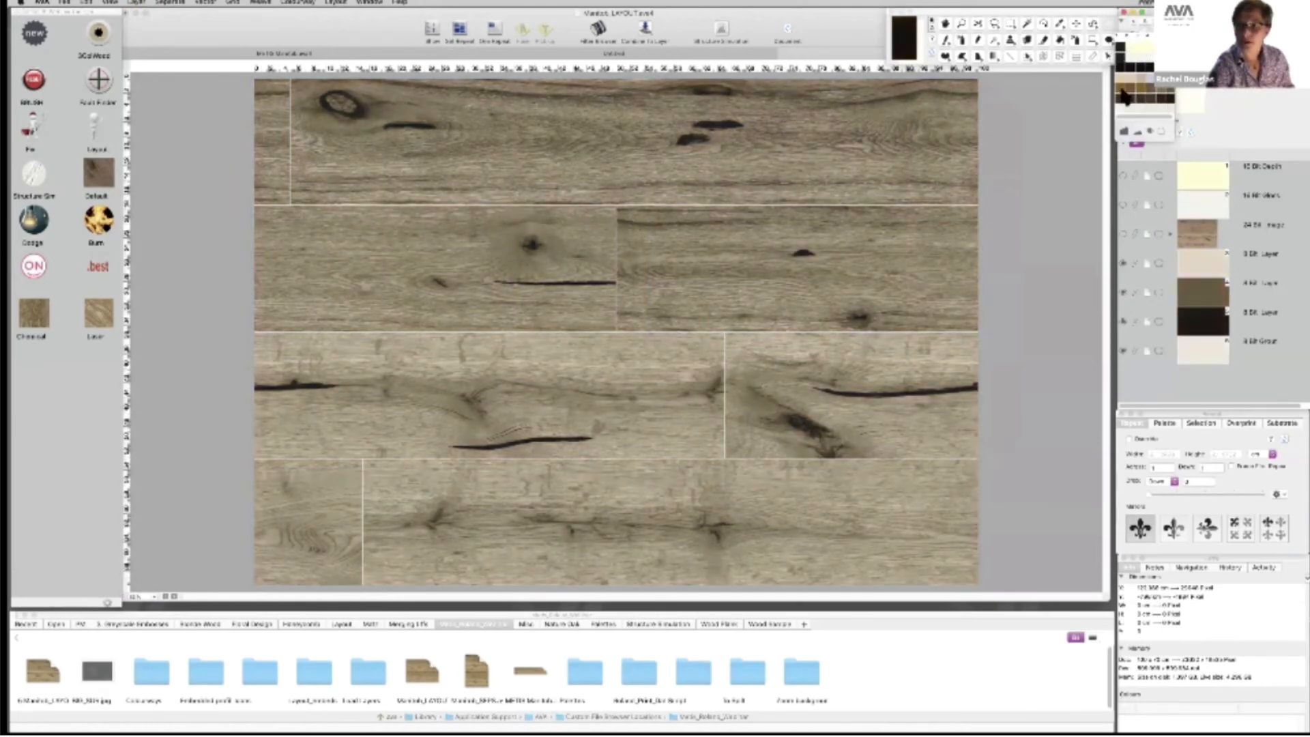
pyautogui.click(1122, 94)
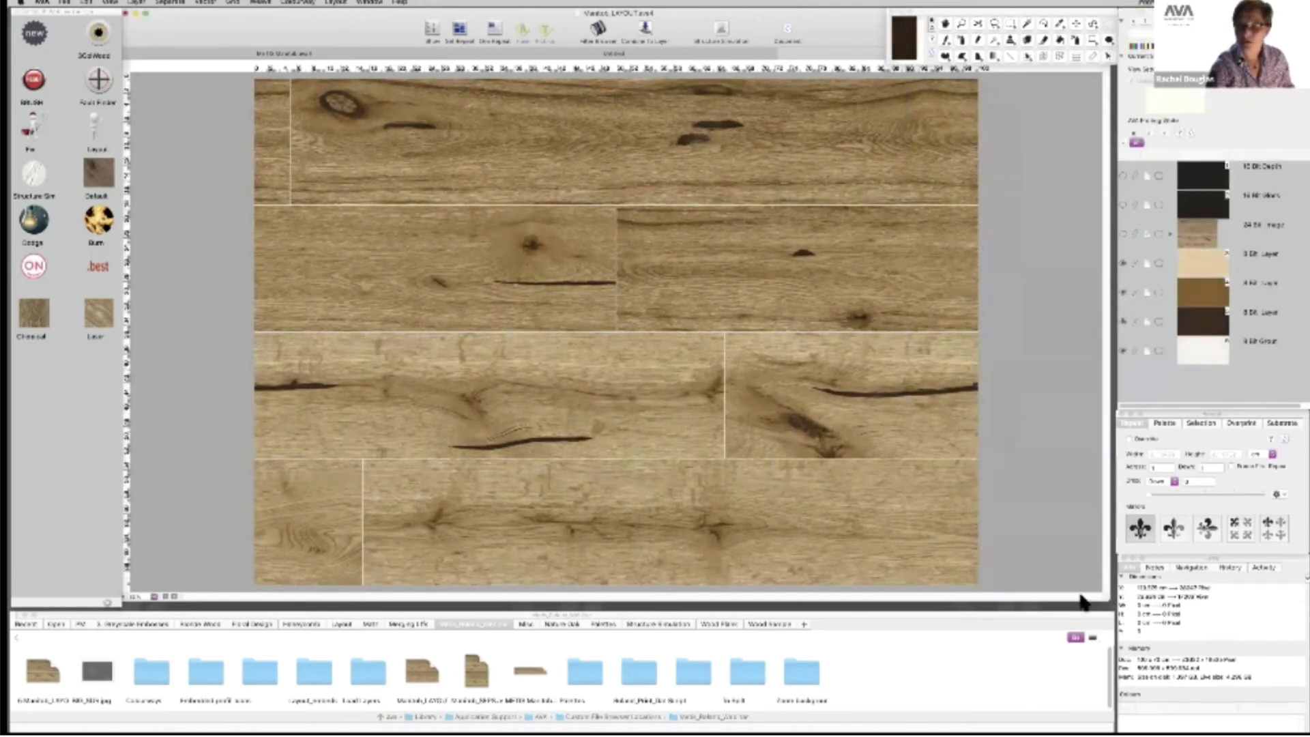
# Narrow the design window and open a Structure Simulation of the floor, enlarged to fill the free space beside it.
pyautogui.moveTo(752, 599); pyautogui.dragTo(515, 604)
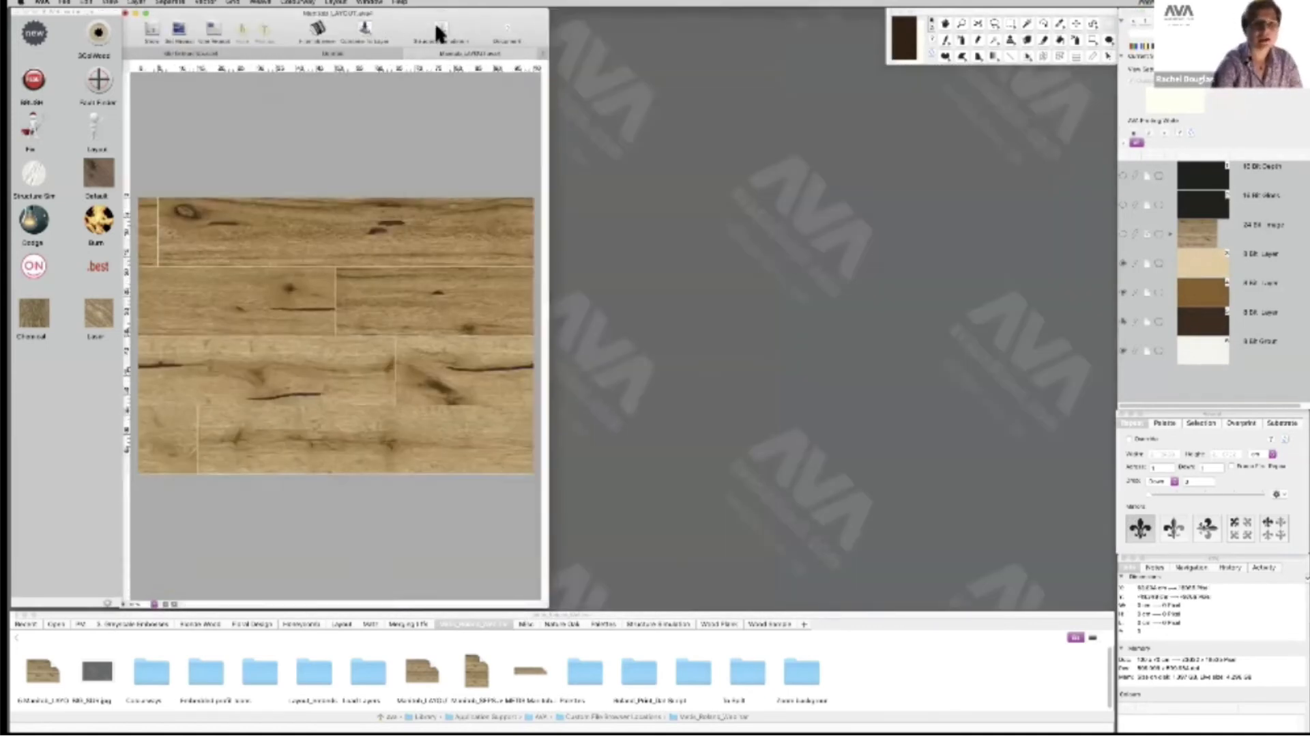
pyautogui.moveTo(580, 46); pyautogui.dragTo(947, 20)
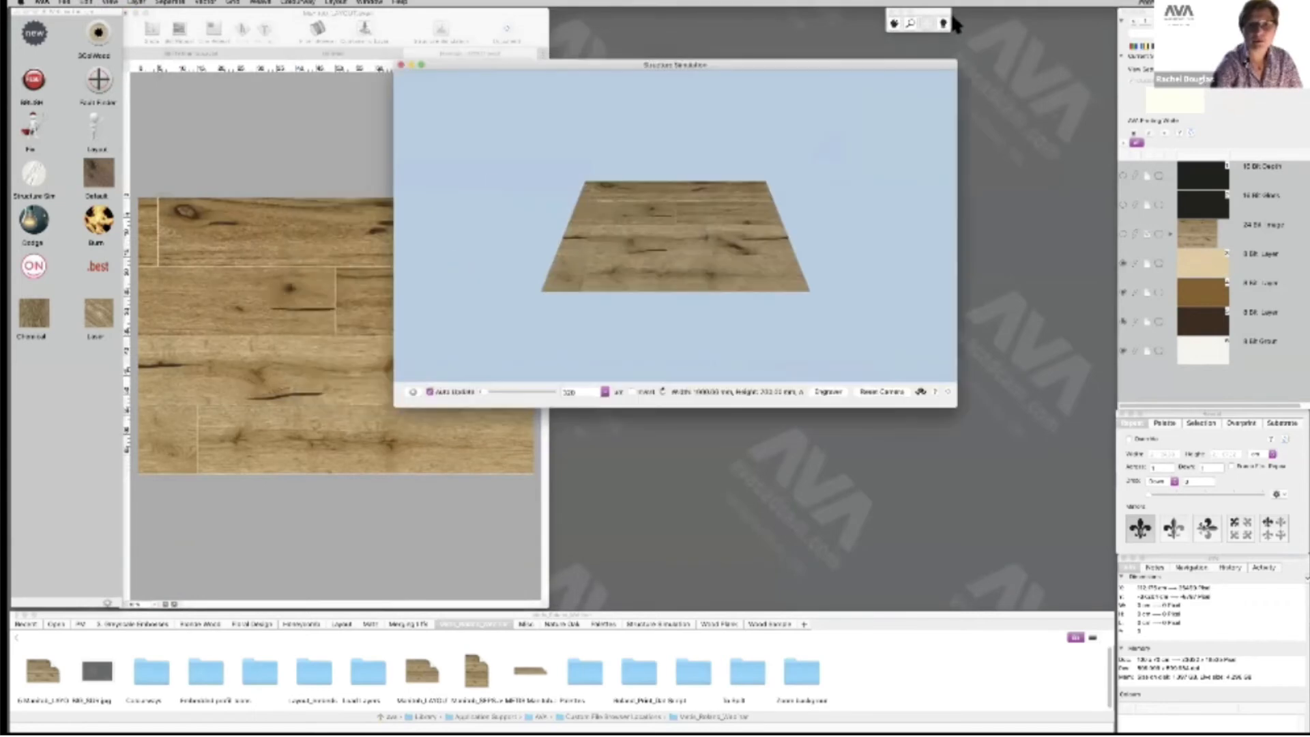
pyautogui.moveTo(1113, 360); pyautogui.dragTo(1111, 602)
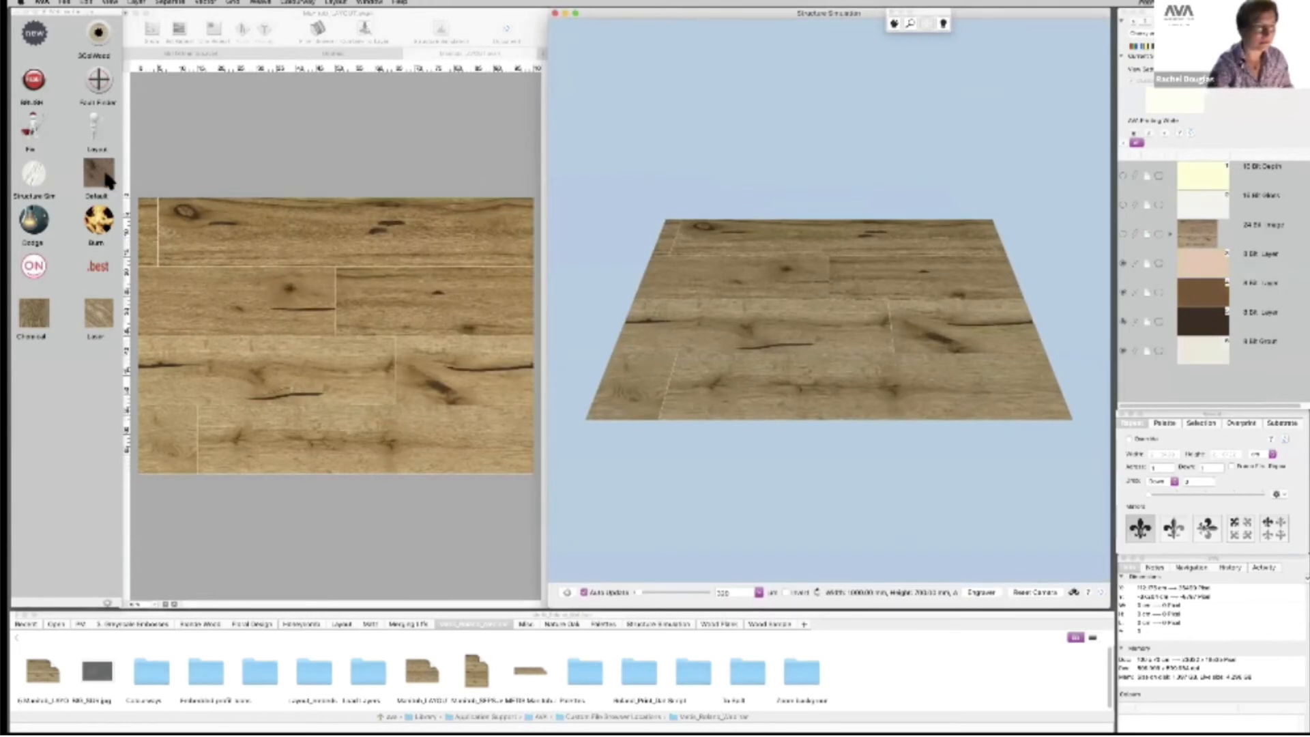
# Examine the simulated planks' relief up close from different angles in a greyish brown colourway.
pyautogui.moveTo(676, 326); pyautogui.dragTo(601, 314)
pyautogui.scroll(5, 675, 327)
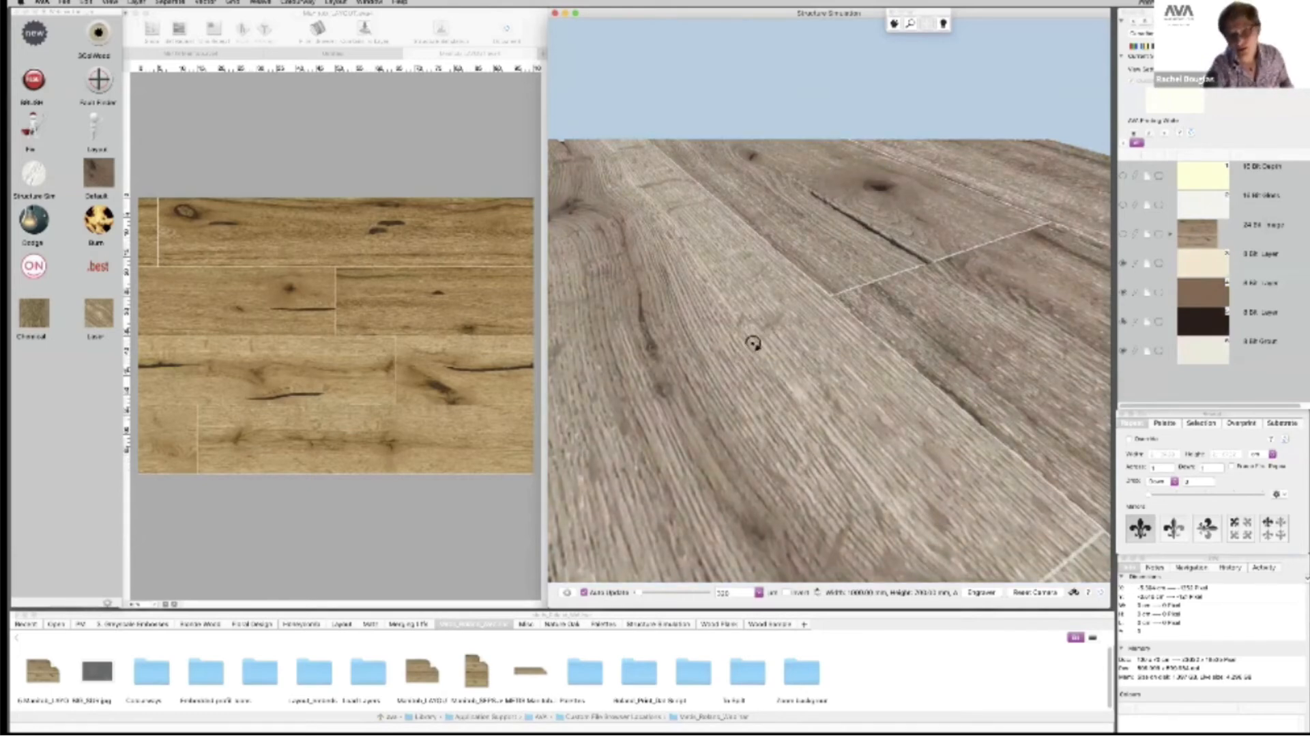
pyautogui.moveTo(822, 345); pyautogui.dragTo(842, 362)
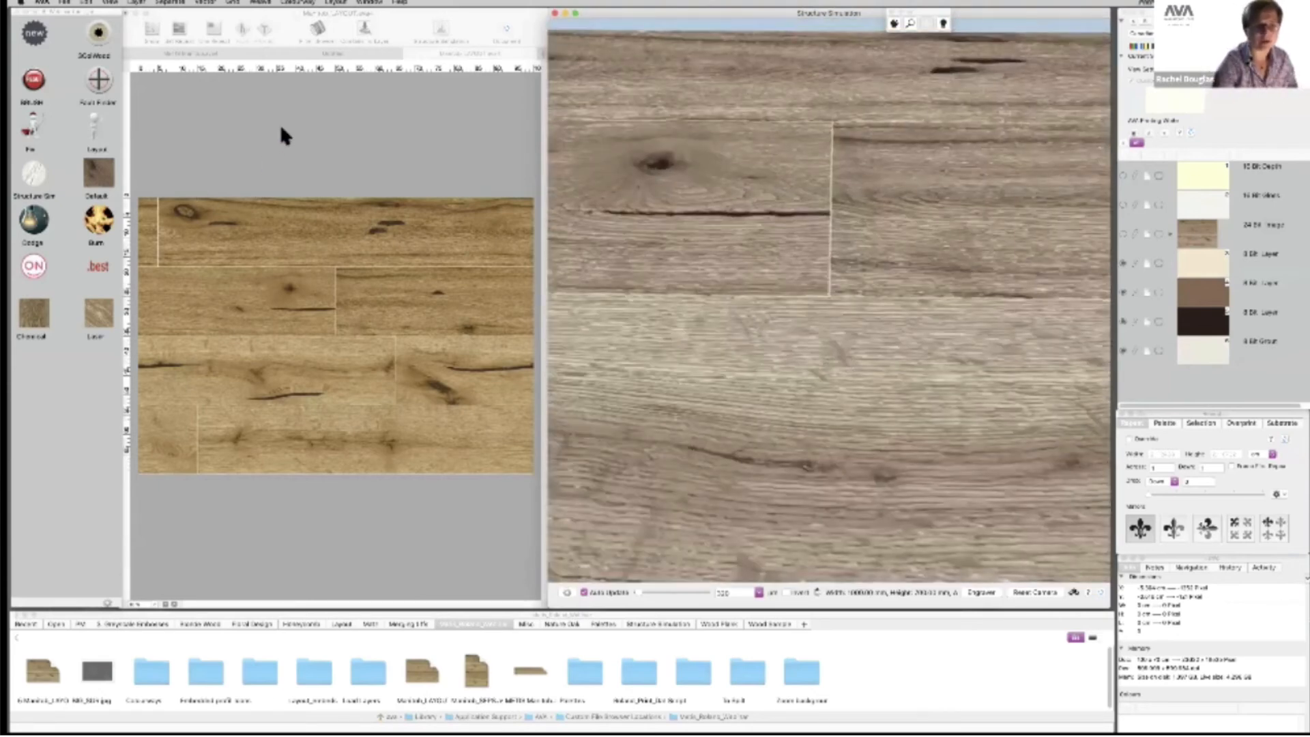
# Load the first file of the Load Layers folder into the wood design as a woven texture layer.
pyautogui.click(192, 45)
pyautogui.click(136, 2)
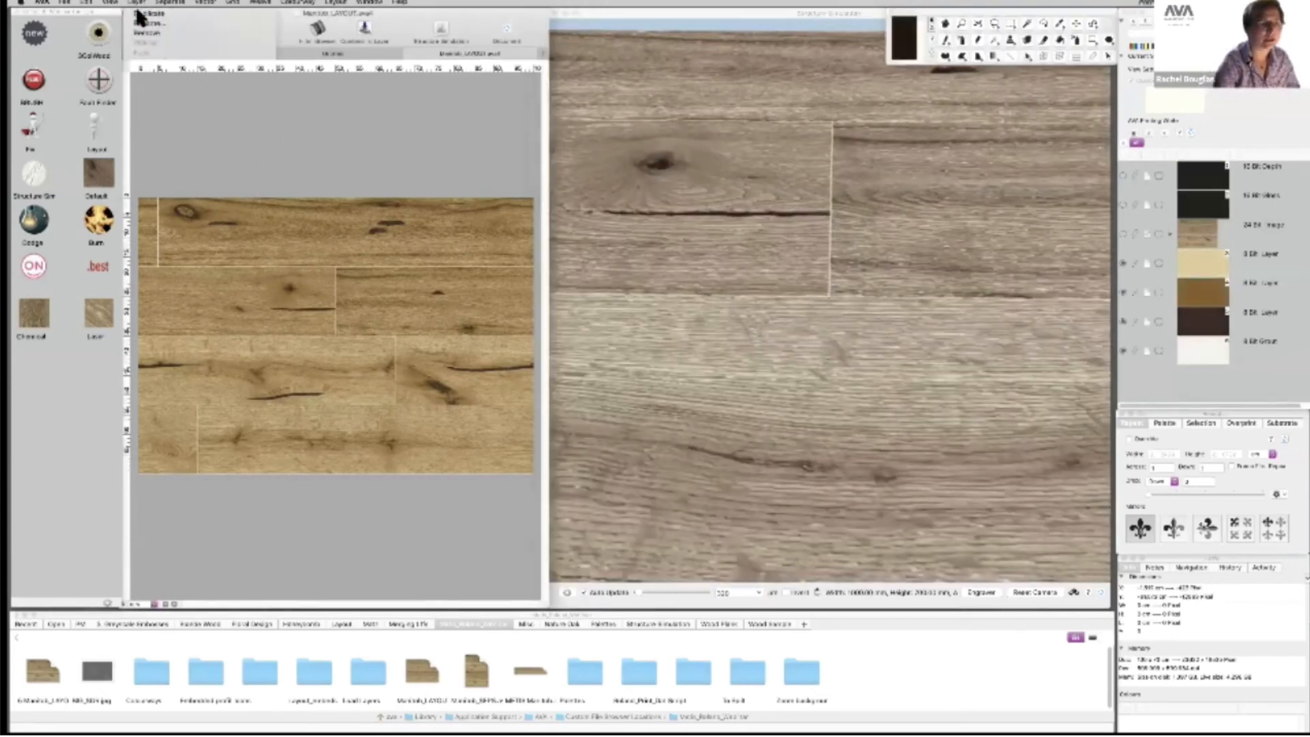
pyautogui.click(176, 275)
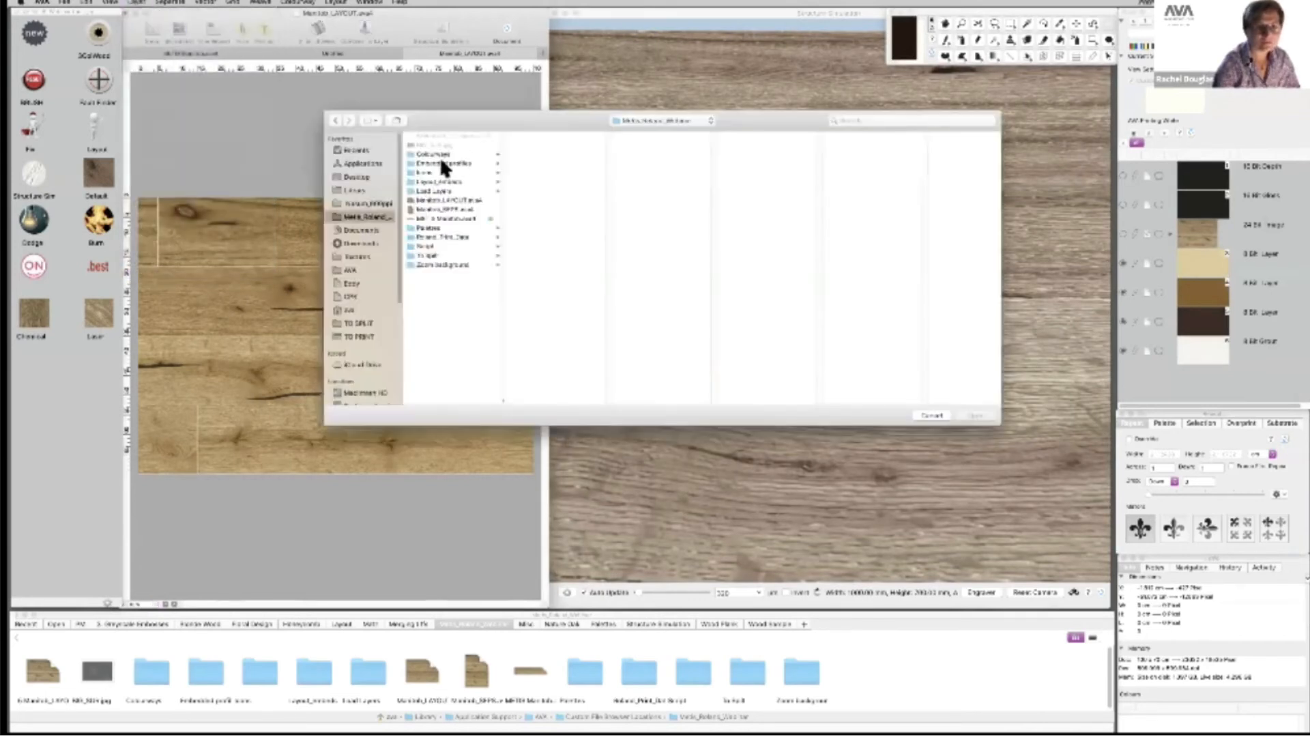
pyautogui.click(440, 190)
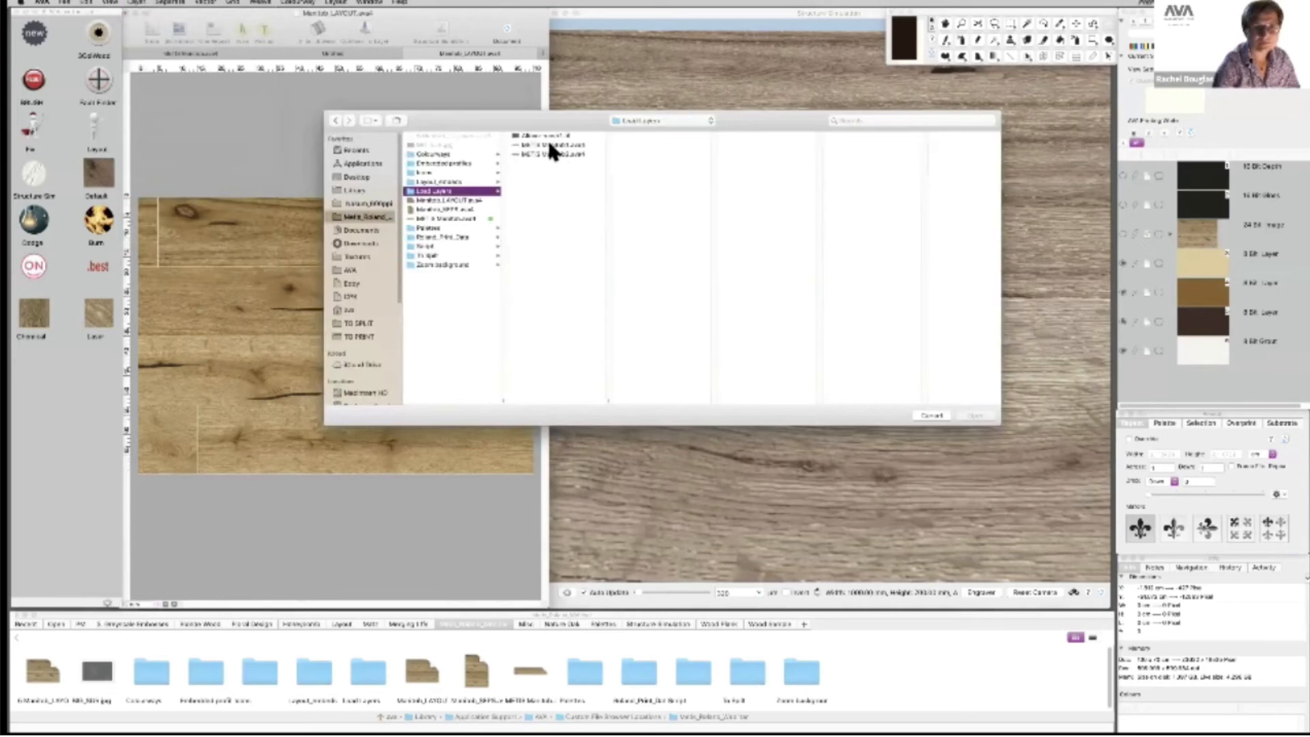
pyautogui.click(557, 137)
pyautogui.click(976, 415)
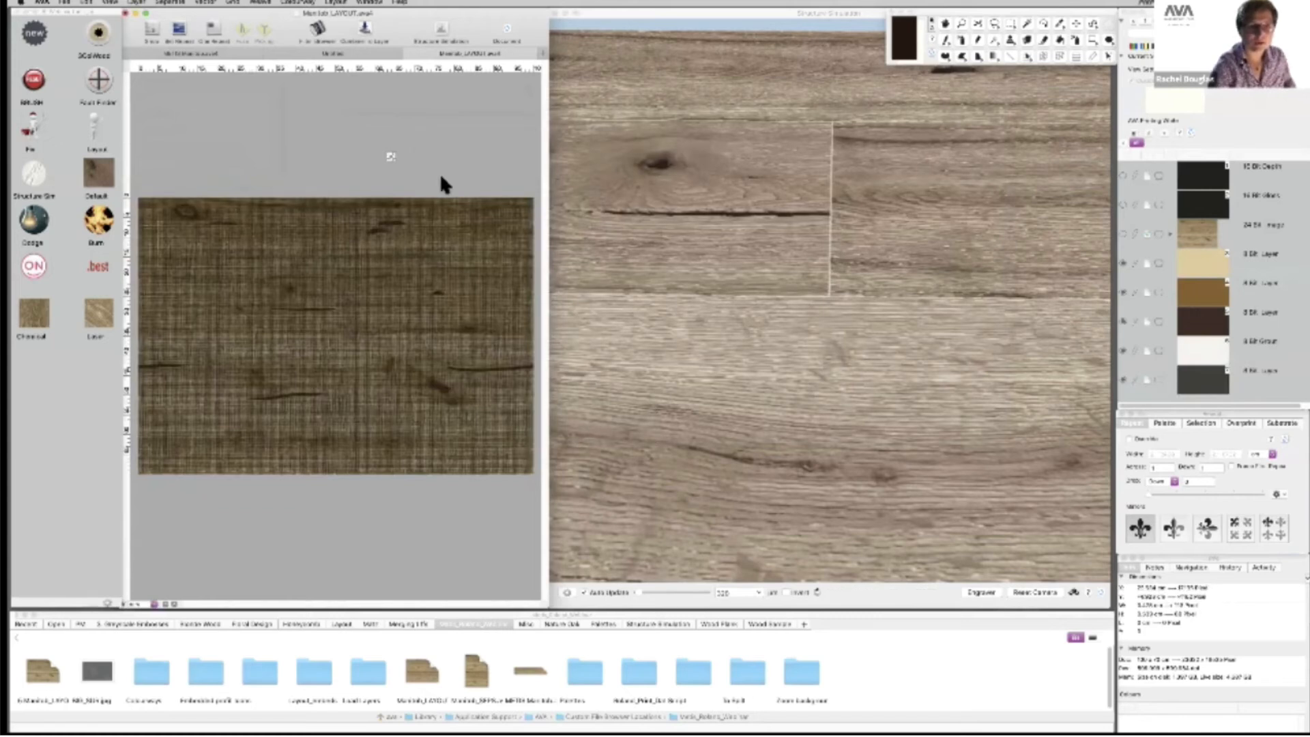
# Enlarge the Structure Simulation across the workspace and inspect the woven texture on the whole floor at an angle.
pyautogui.click(694, 9)
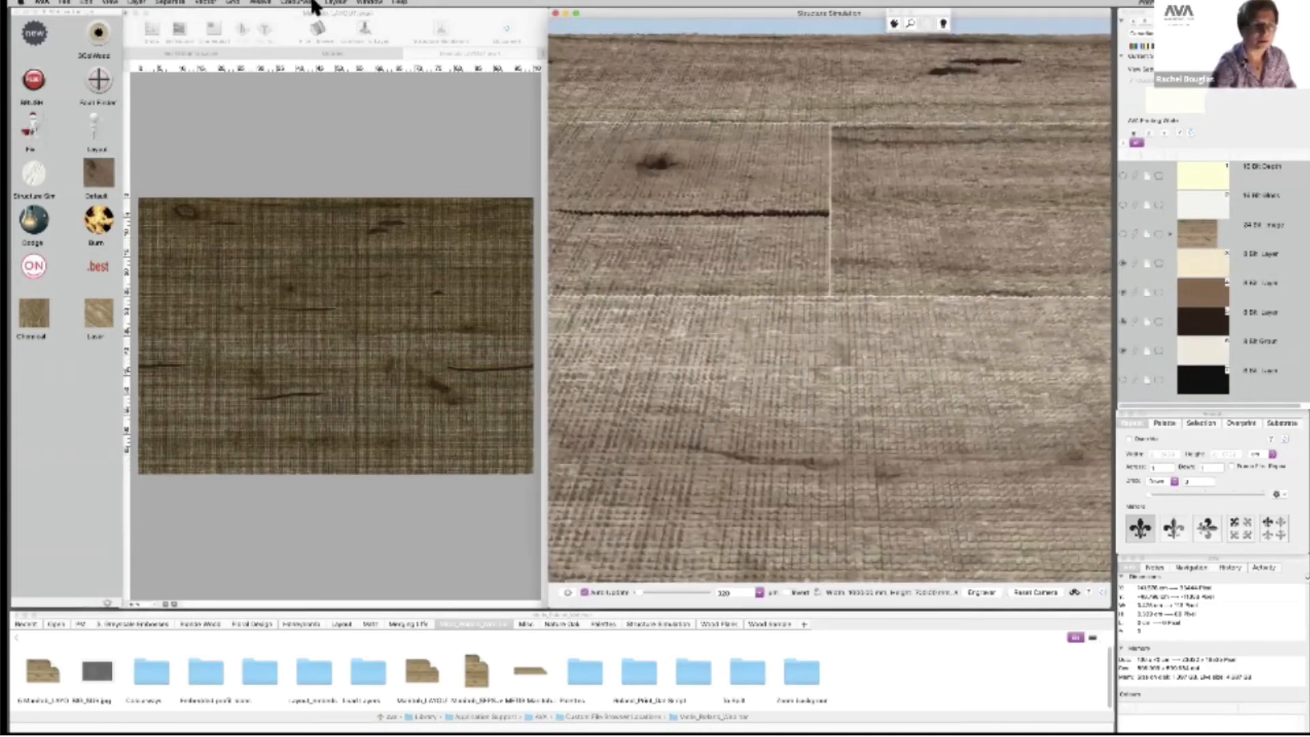
pyautogui.moveTo(644, 13); pyautogui.dragTo(225, 4)
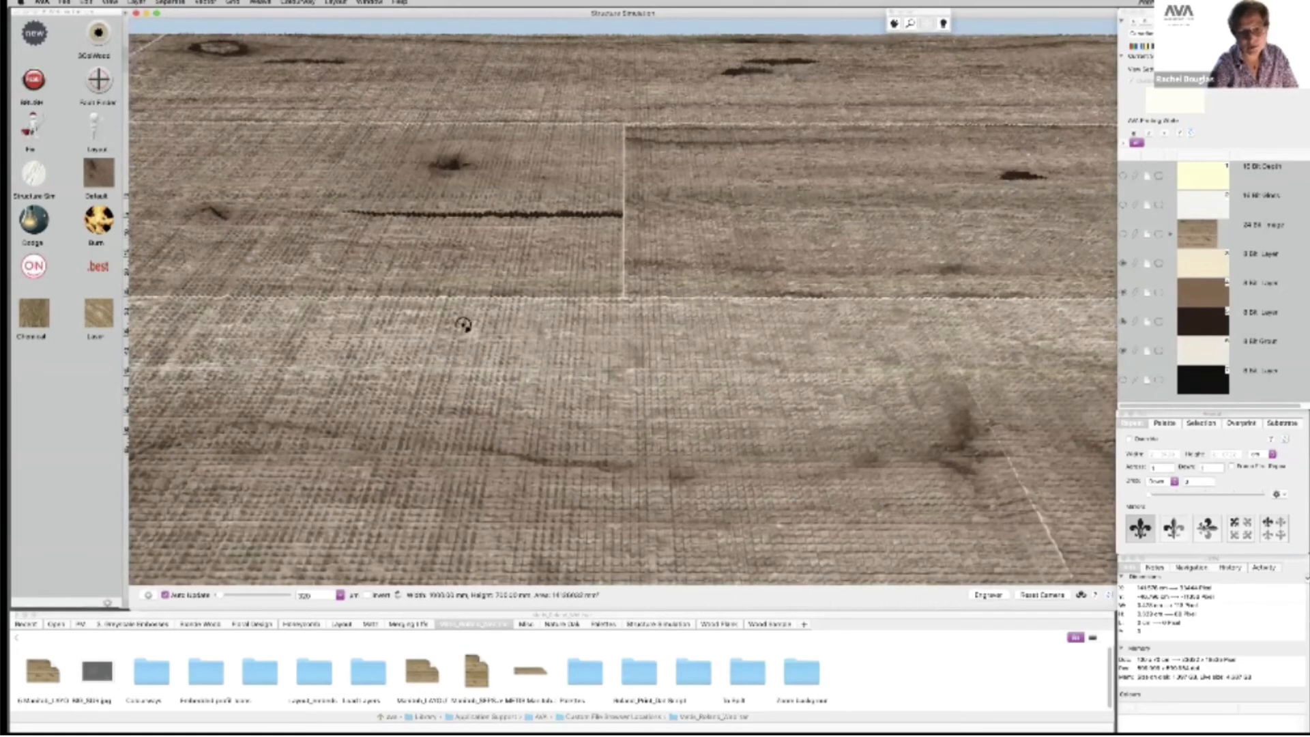
pyautogui.moveTo(469, 323); pyautogui.dragTo(423, 413)
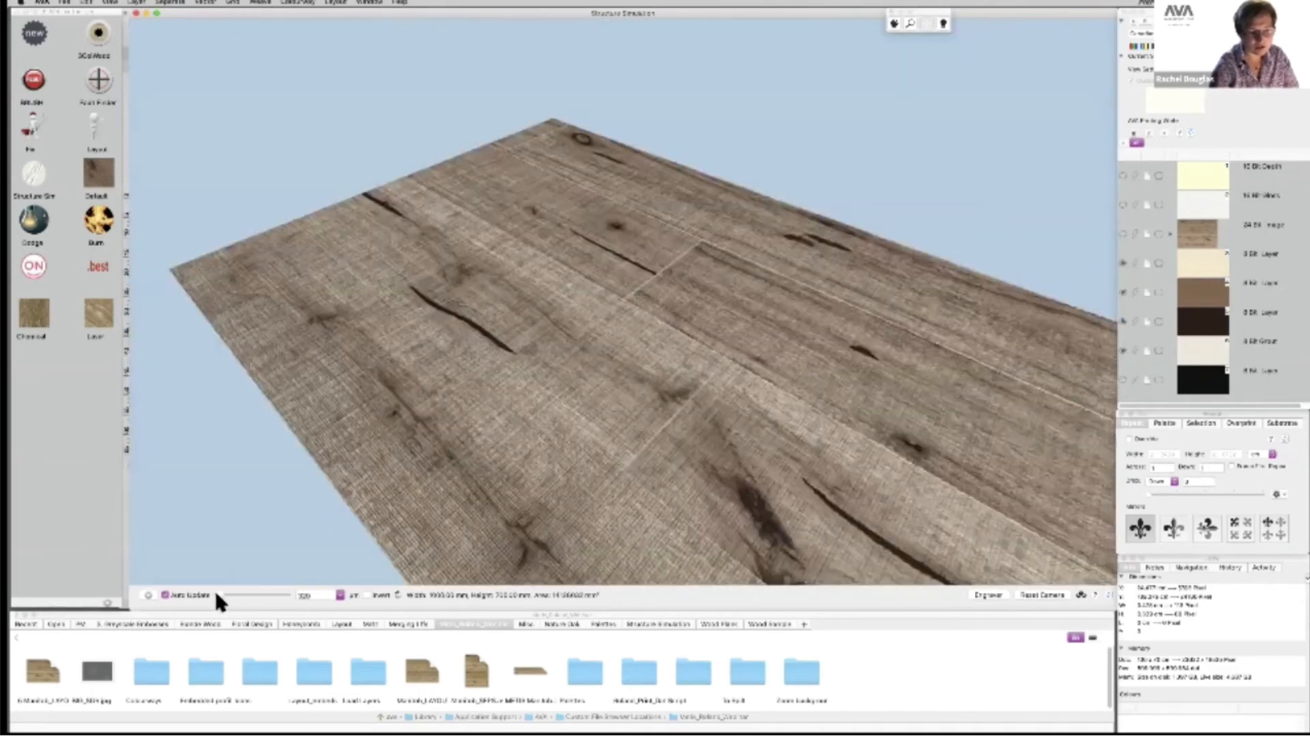
# Lower the simulation's relief depth slightly and check the woven planks from the end and from the front.
pyautogui.moveTo(217, 594); pyautogui.dragTo(219, 594)
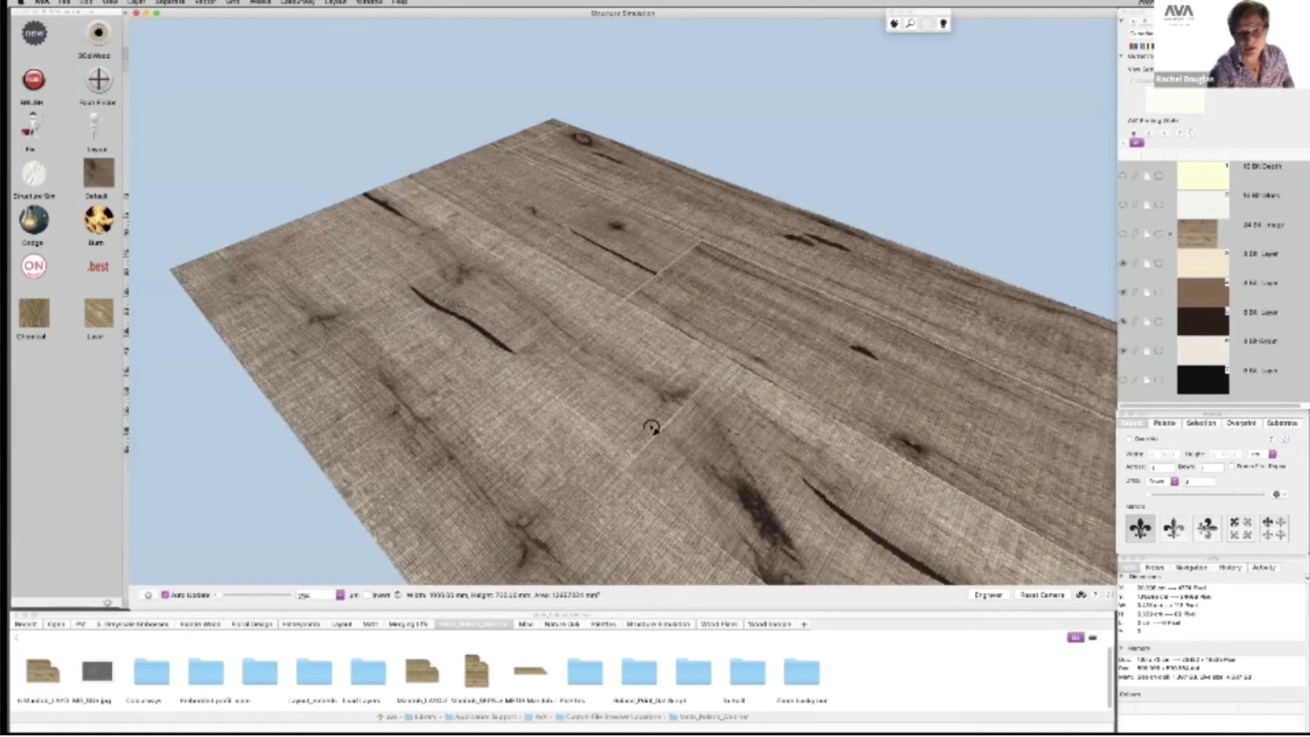
pyautogui.moveTo(652, 428); pyautogui.dragTo(1071, 480)
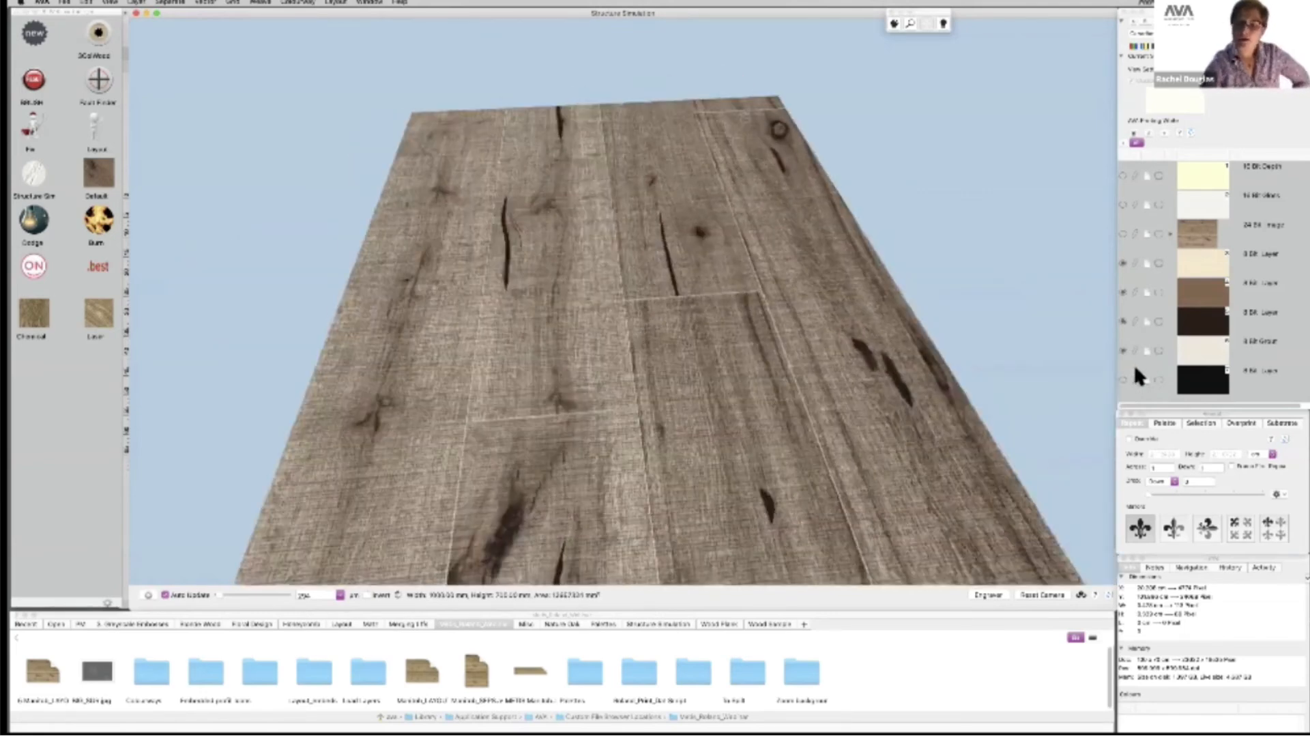
pyautogui.moveTo(1071, 312); pyautogui.dragTo(1094, 318)
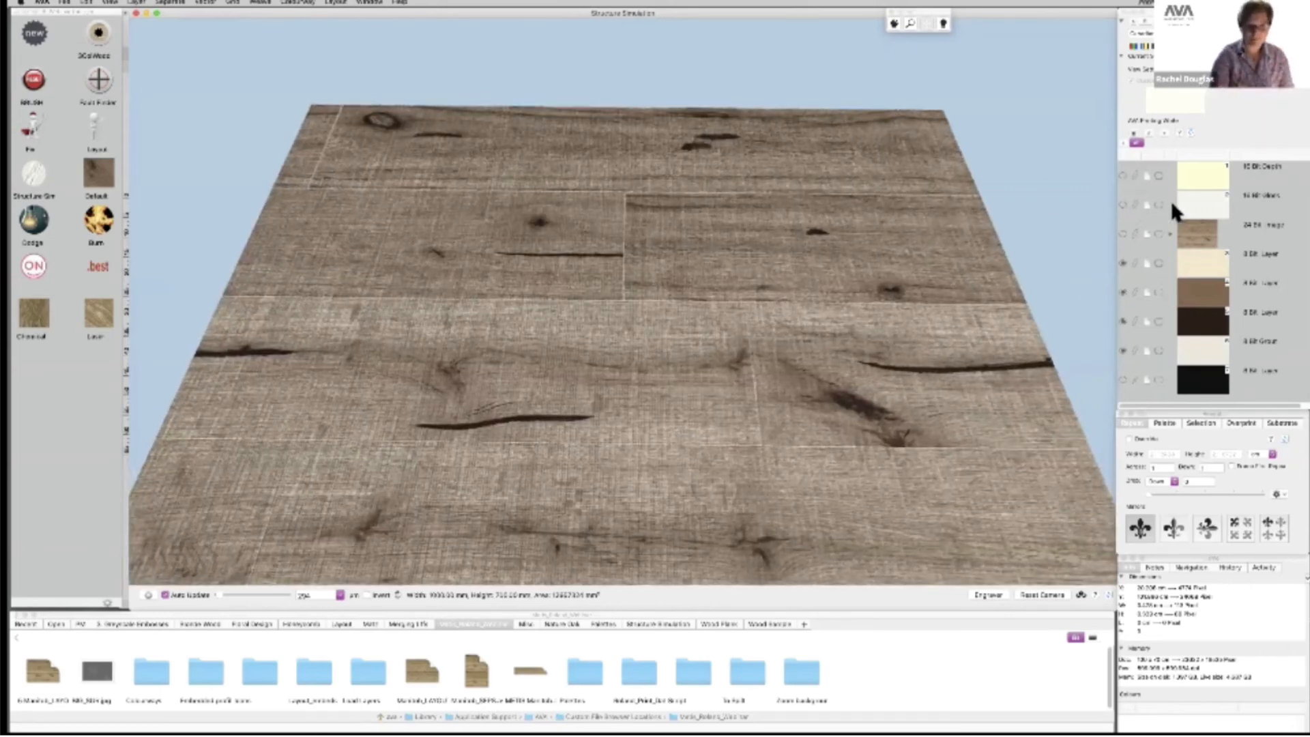
# Close the Structure Simulation, and show the design's presentation layout in the widened window with the large wood panel selected.
pyautogui.click(137, 13)
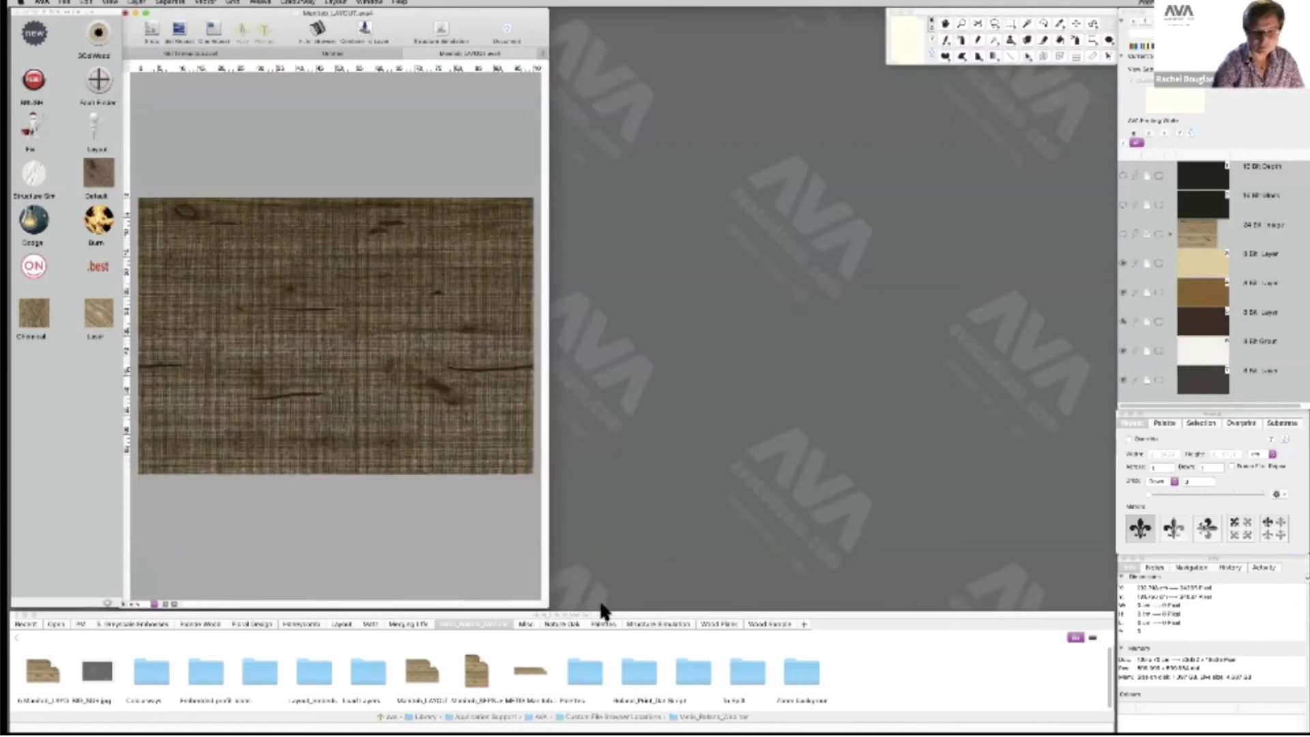
pyautogui.moveTo(622, 600); pyautogui.dragTo(1106, 600)
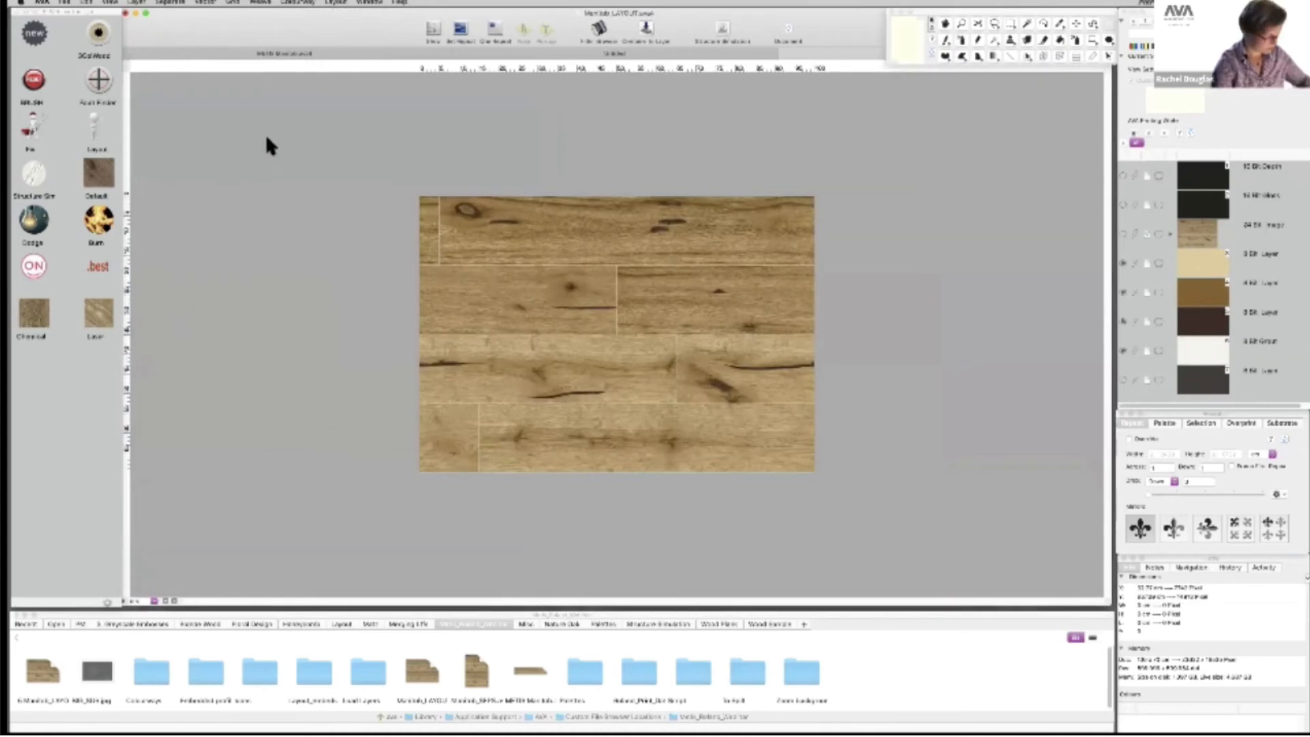
pyautogui.press('super+l')
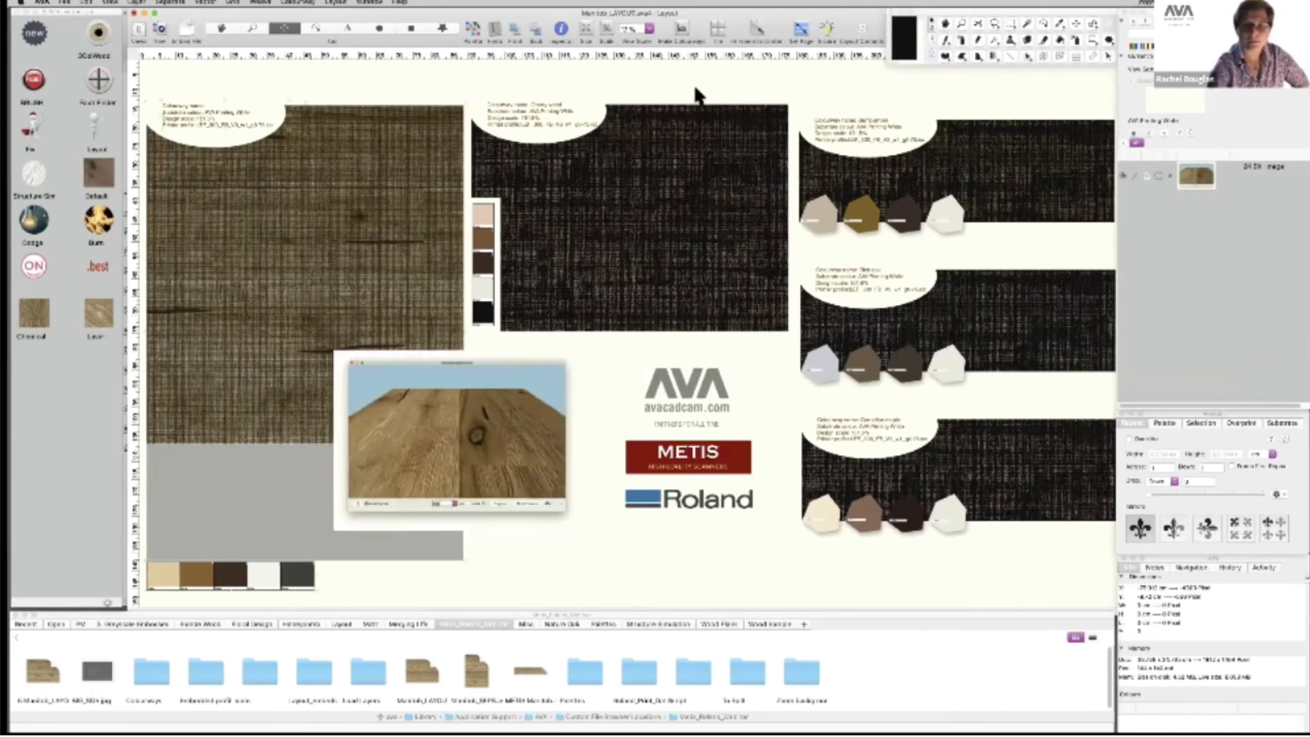
pyautogui.click(426, 229)
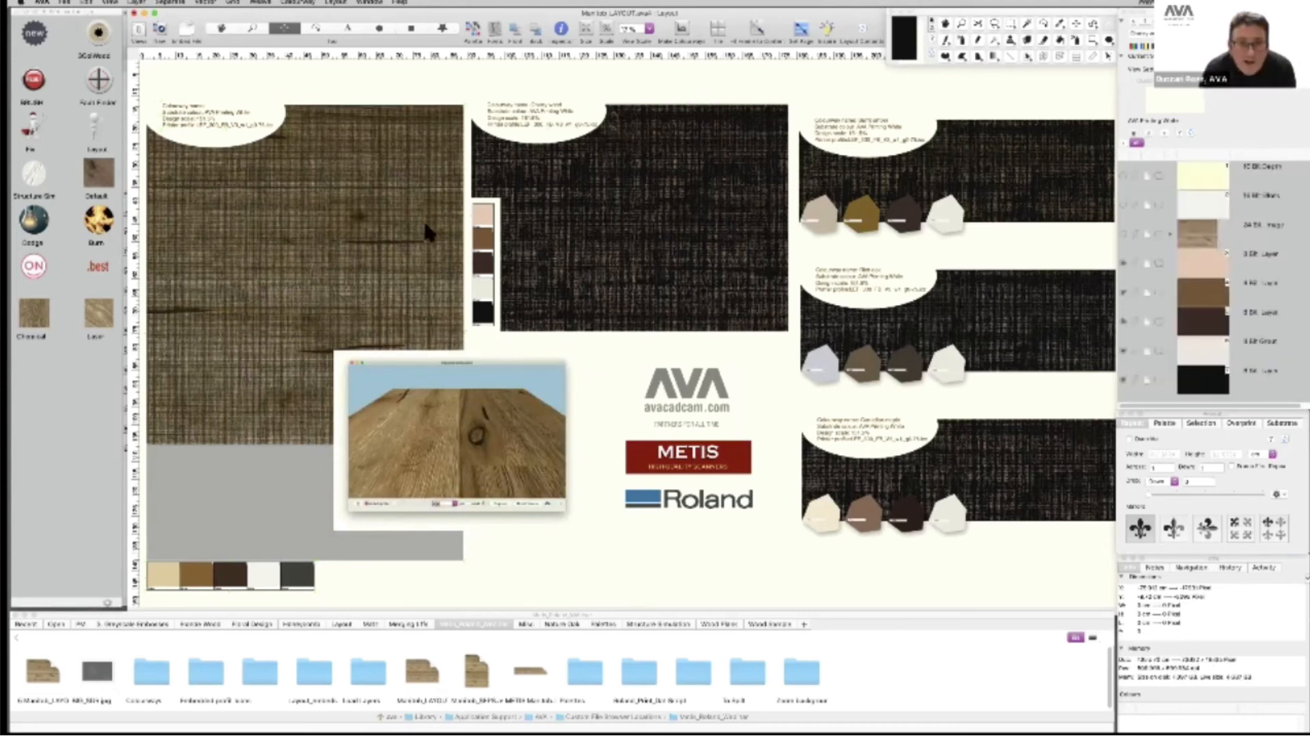
# Hide the woven texture layer, the last 8 Bit Layer, in the wood panels of the presentation layout.
pyautogui.click(400, 76)
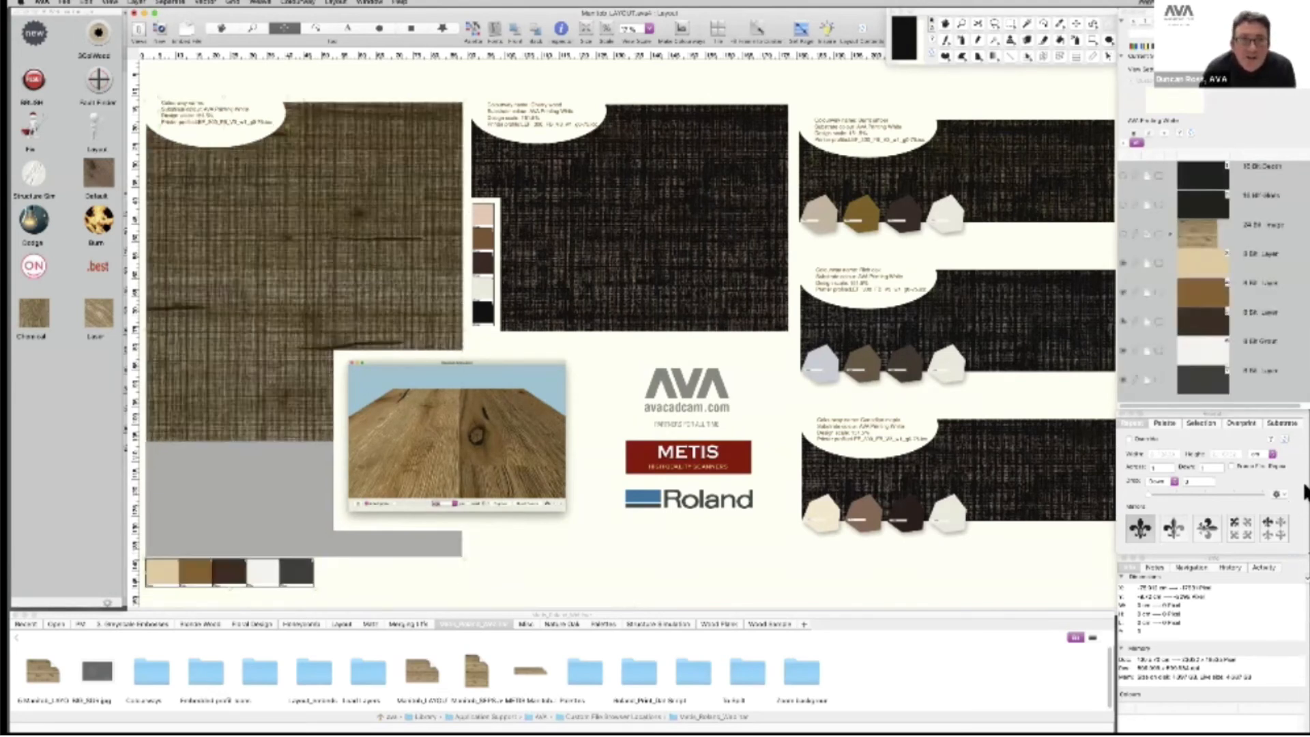
pyautogui.click(1123, 380)
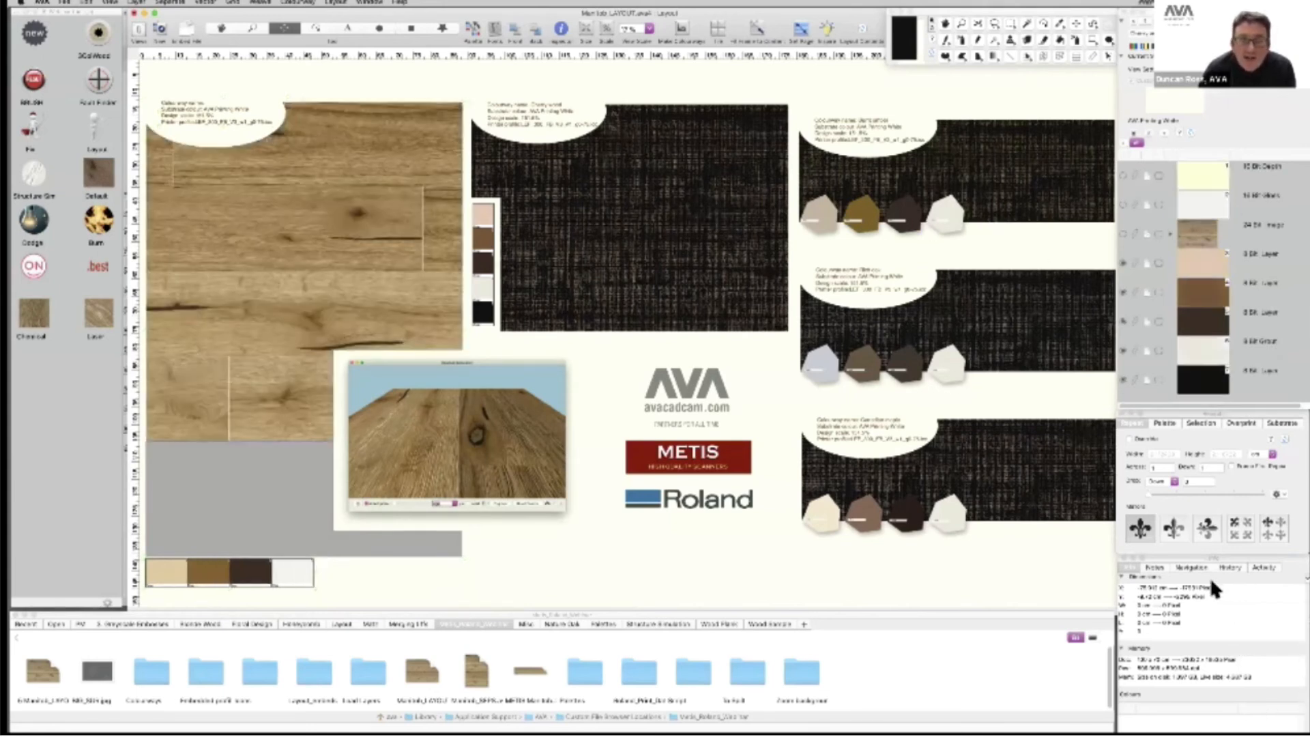
pyautogui.click(1059, 524)
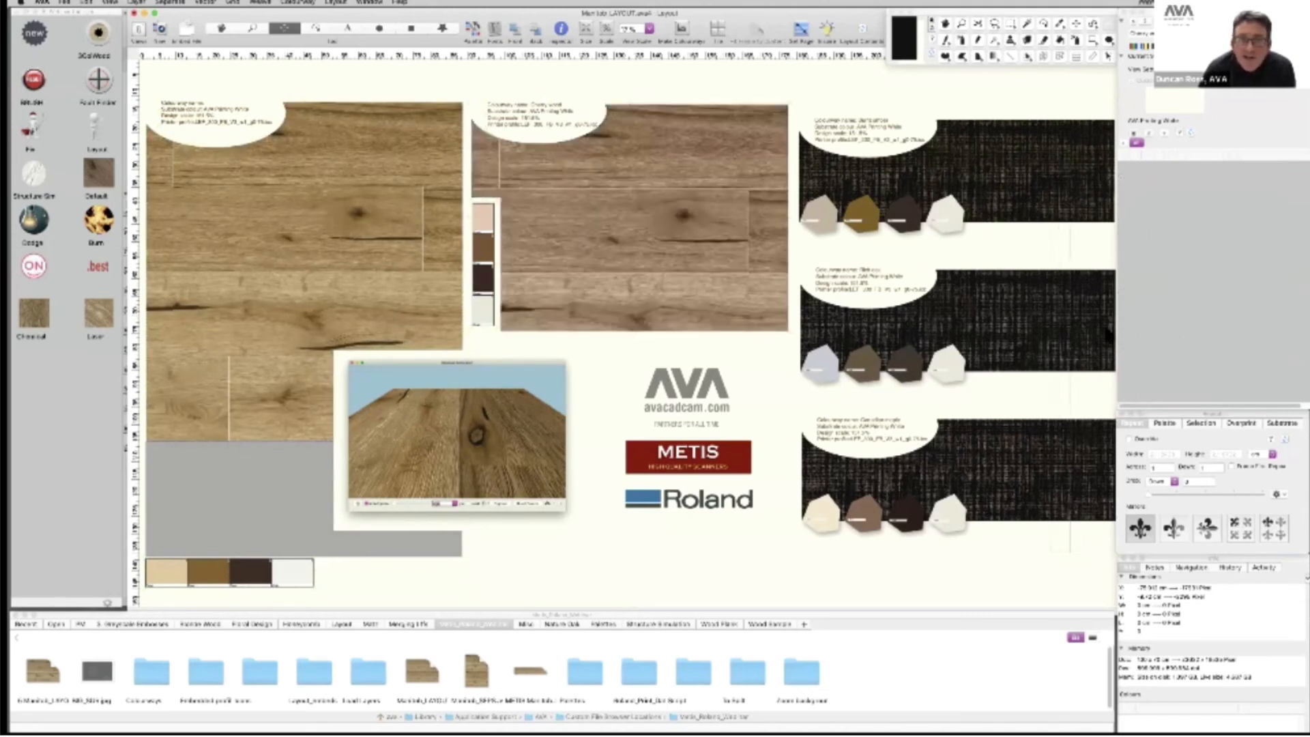
pyautogui.click(1057, 121)
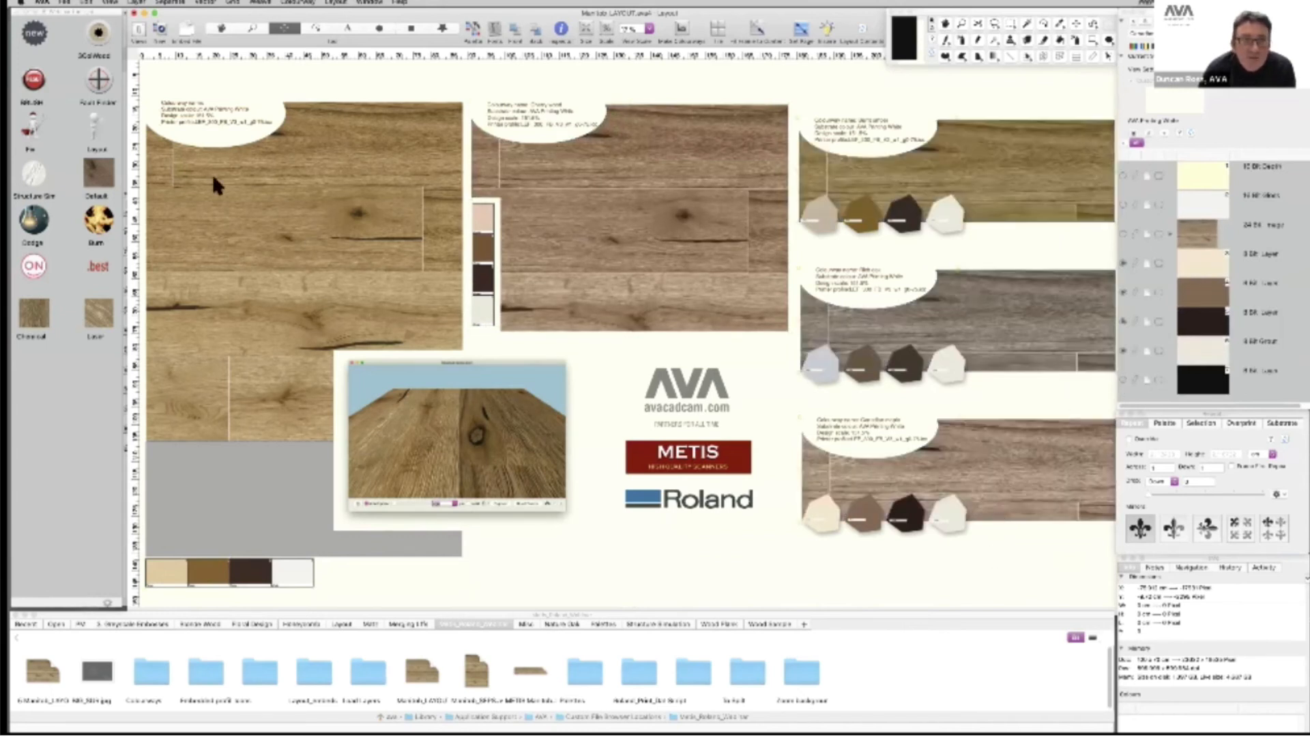
# Set the repeat of the large wood panel to 1 across and 2 down to fill its grey area.
pyautogui.click(264, 237)
pyautogui.click(255, 257)
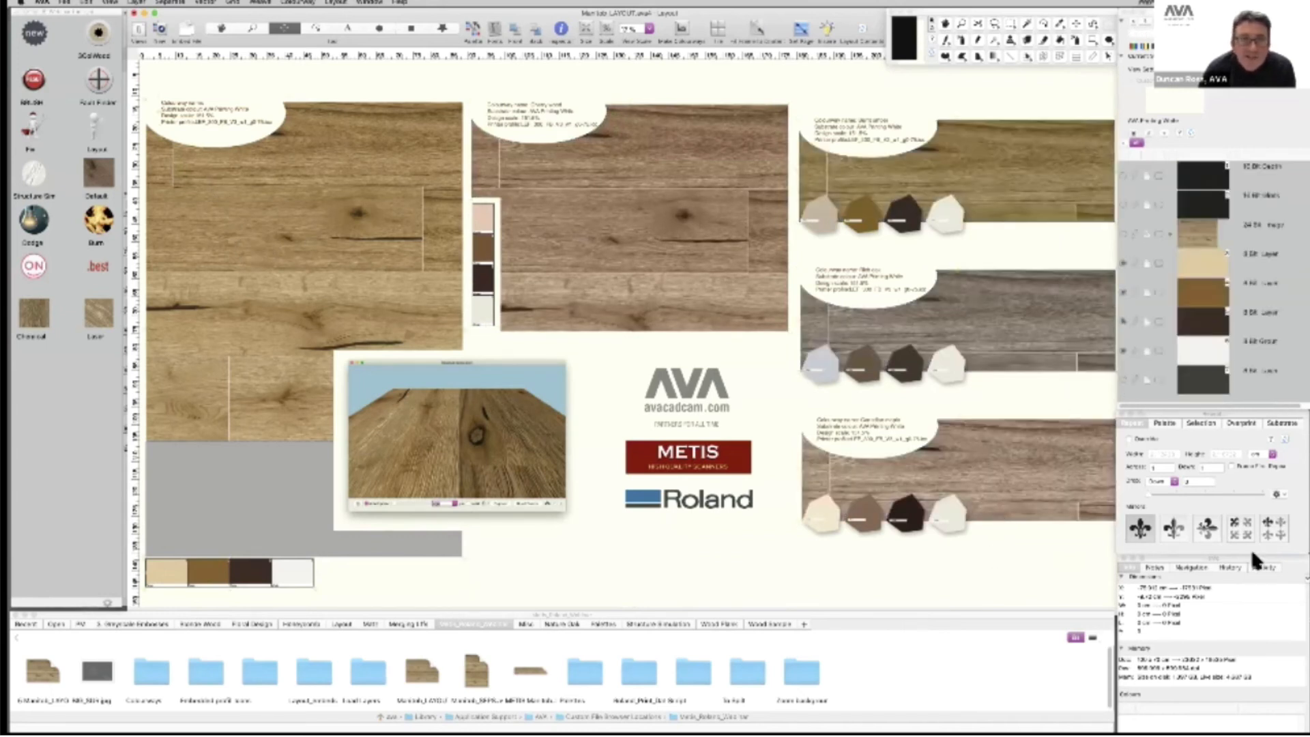
pyautogui.click(1199, 464)
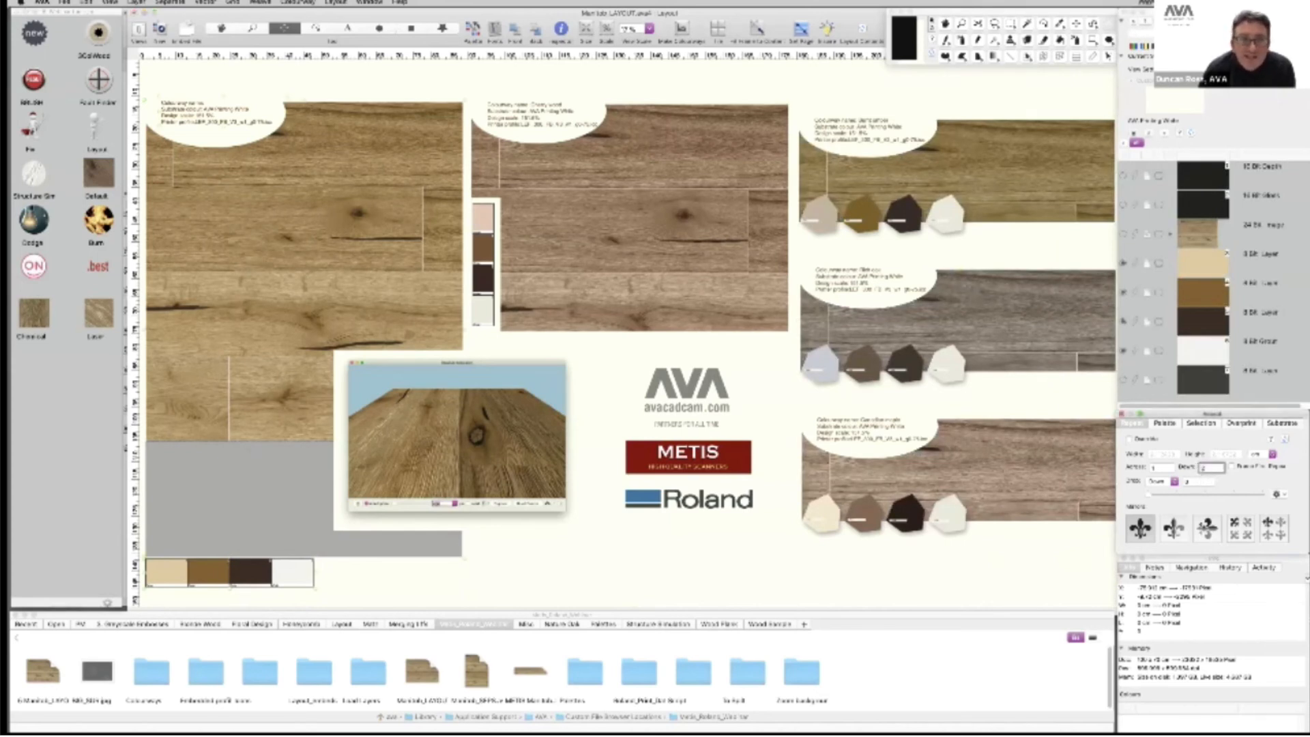
pyautogui.click(1162, 467)
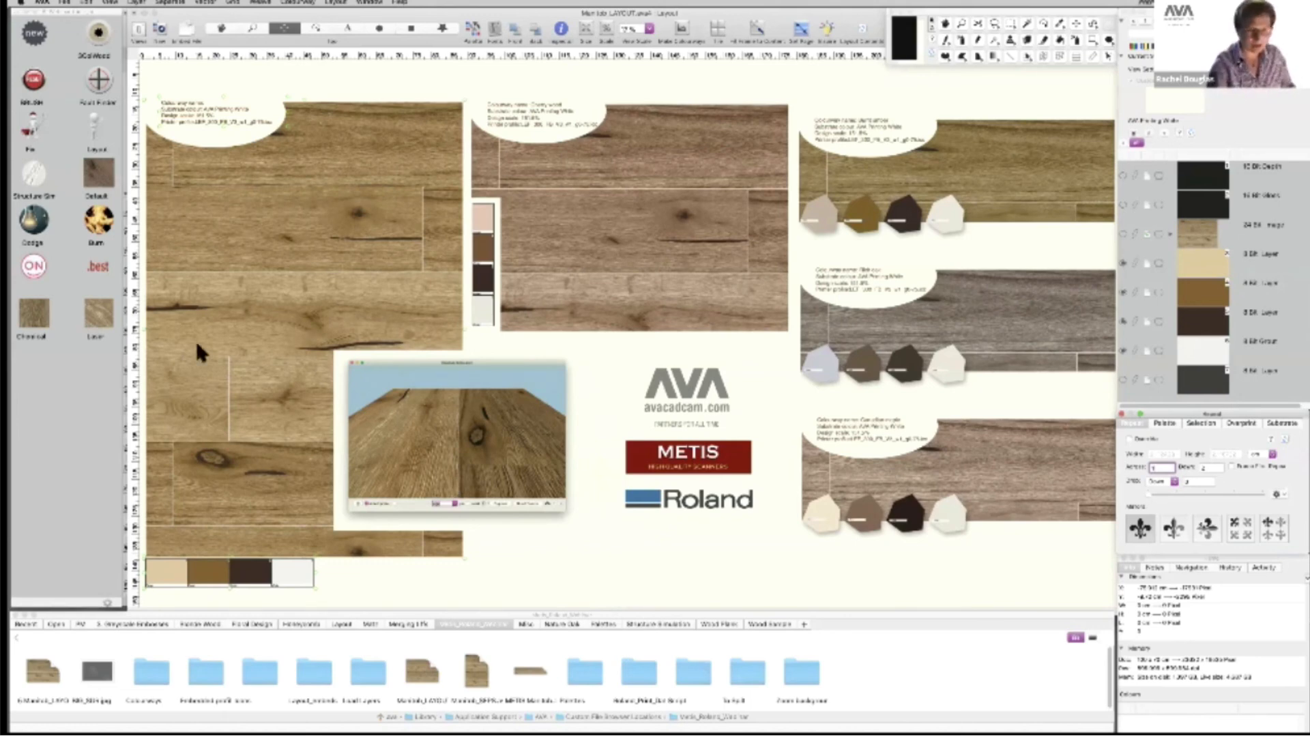
# Switch to LayerSplitter and move its window over the middle of the wood layout to show its layer list.
pyautogui.press('super+Tab')
pyautogui.click(969, 372)
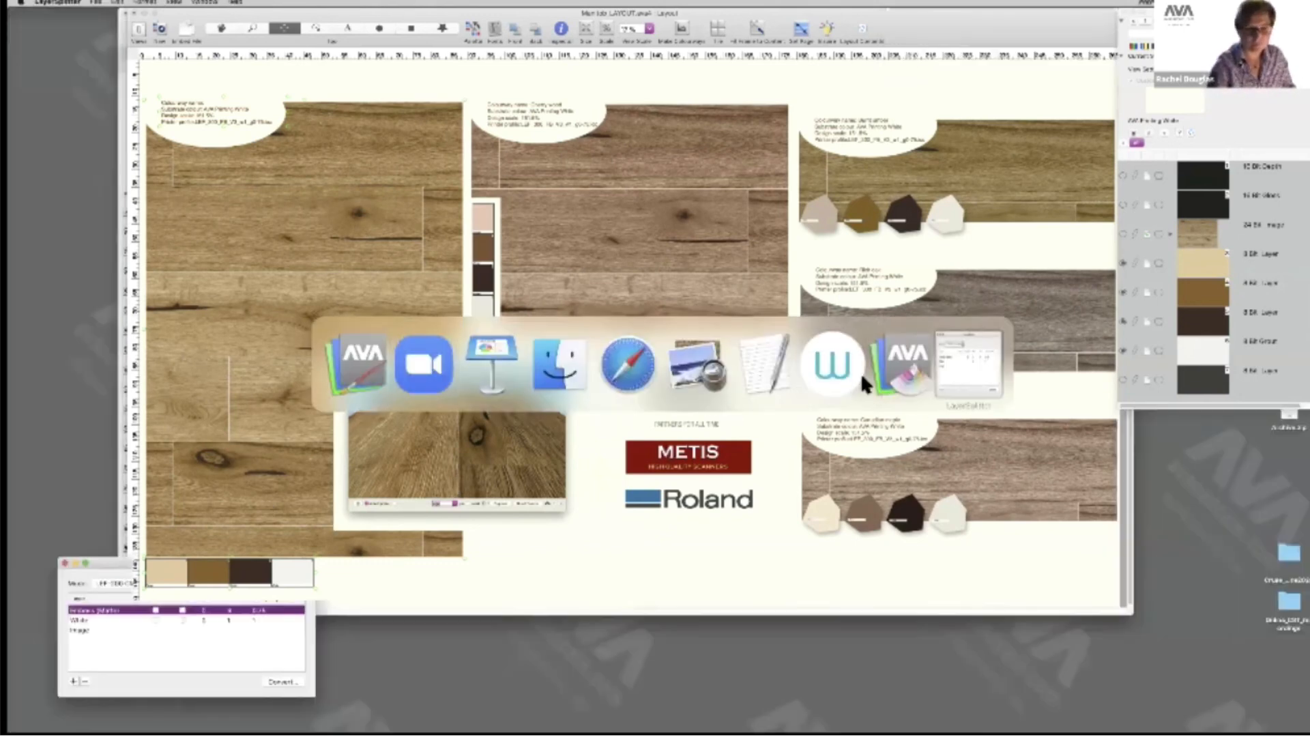
pyautogui.moveTo(253, 573); pyautogui.dragTo(679, 207)
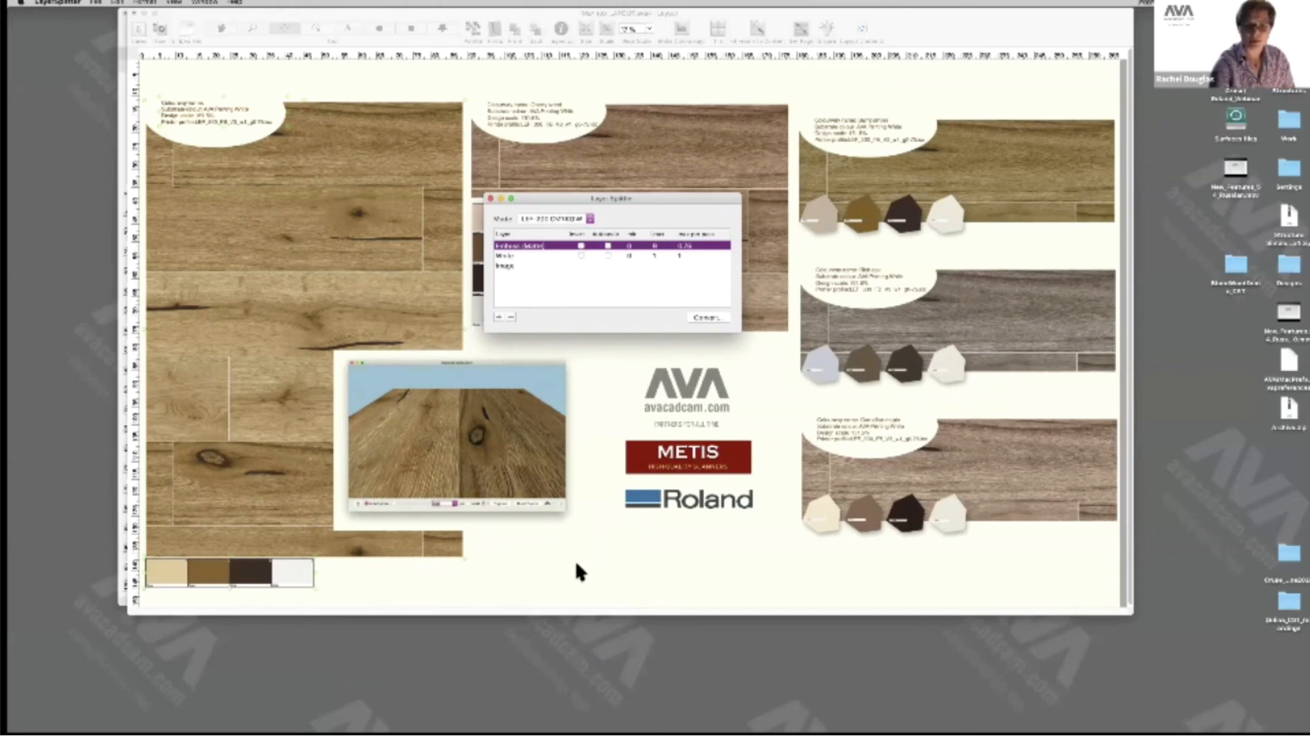
# Return to AVA and restore the minimised Manitob_layers document with the stacked layer bands.
pyautogui.click(652, 528)
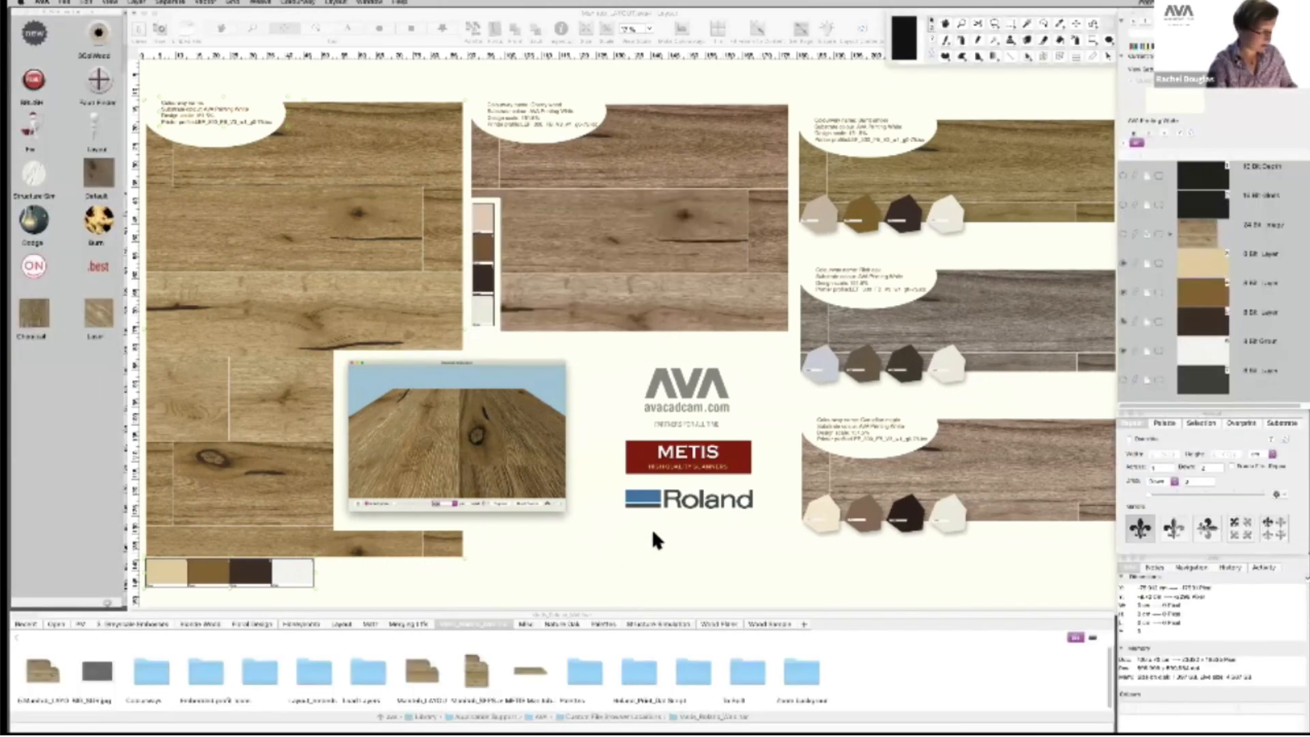
pyautogui.press('super+Tab')
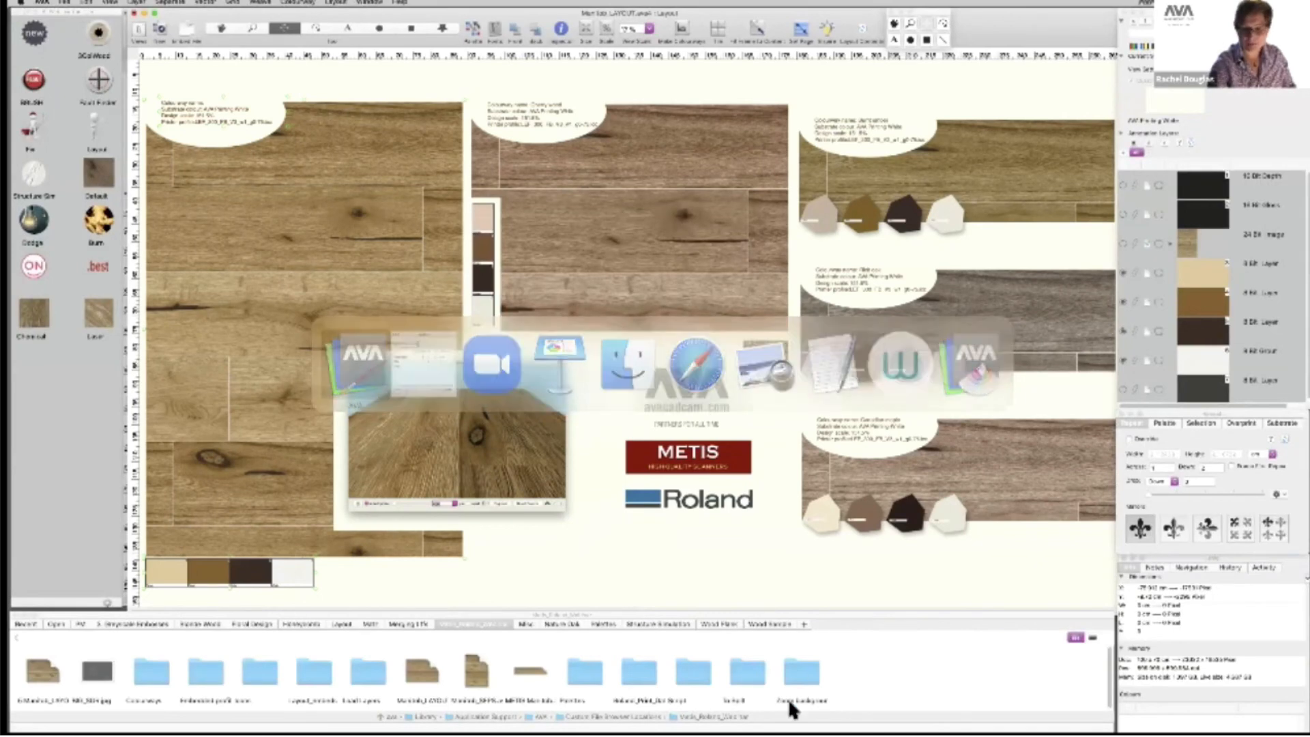
pyautogui.moveTo(785, 719)
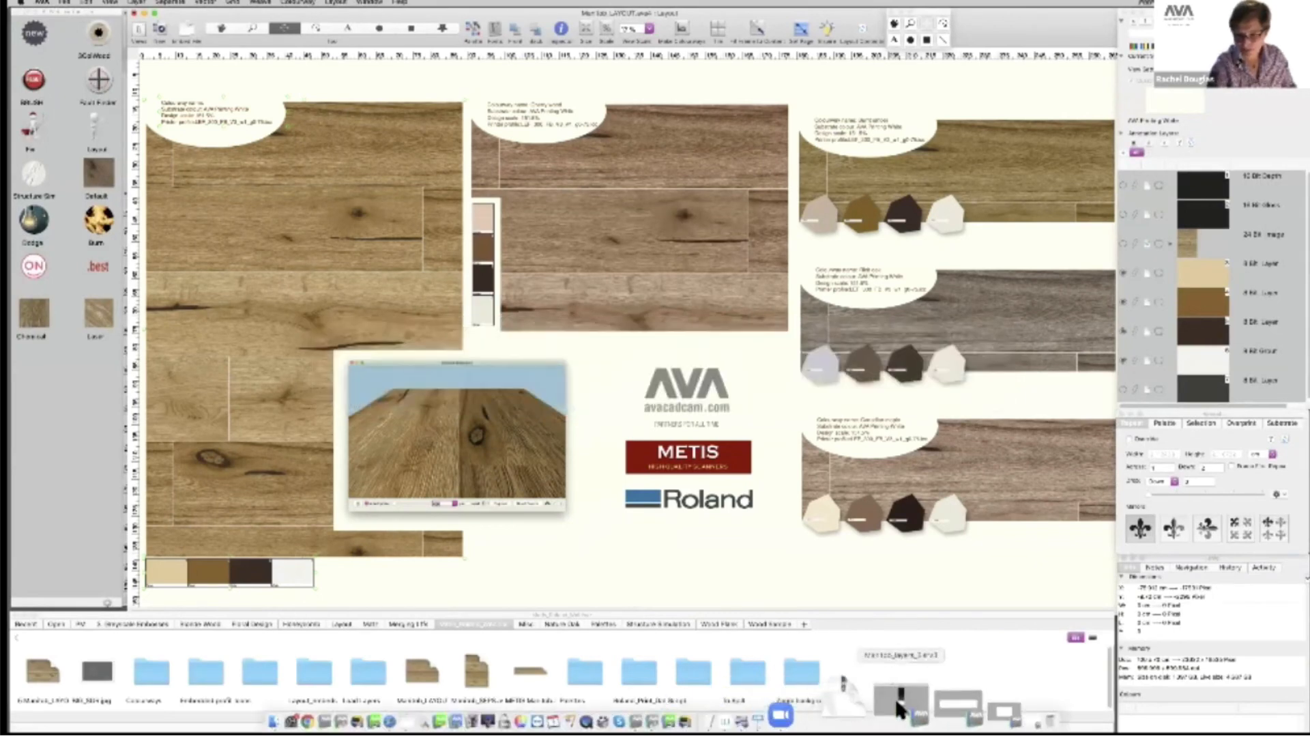
pyautogui.click(909, 706)
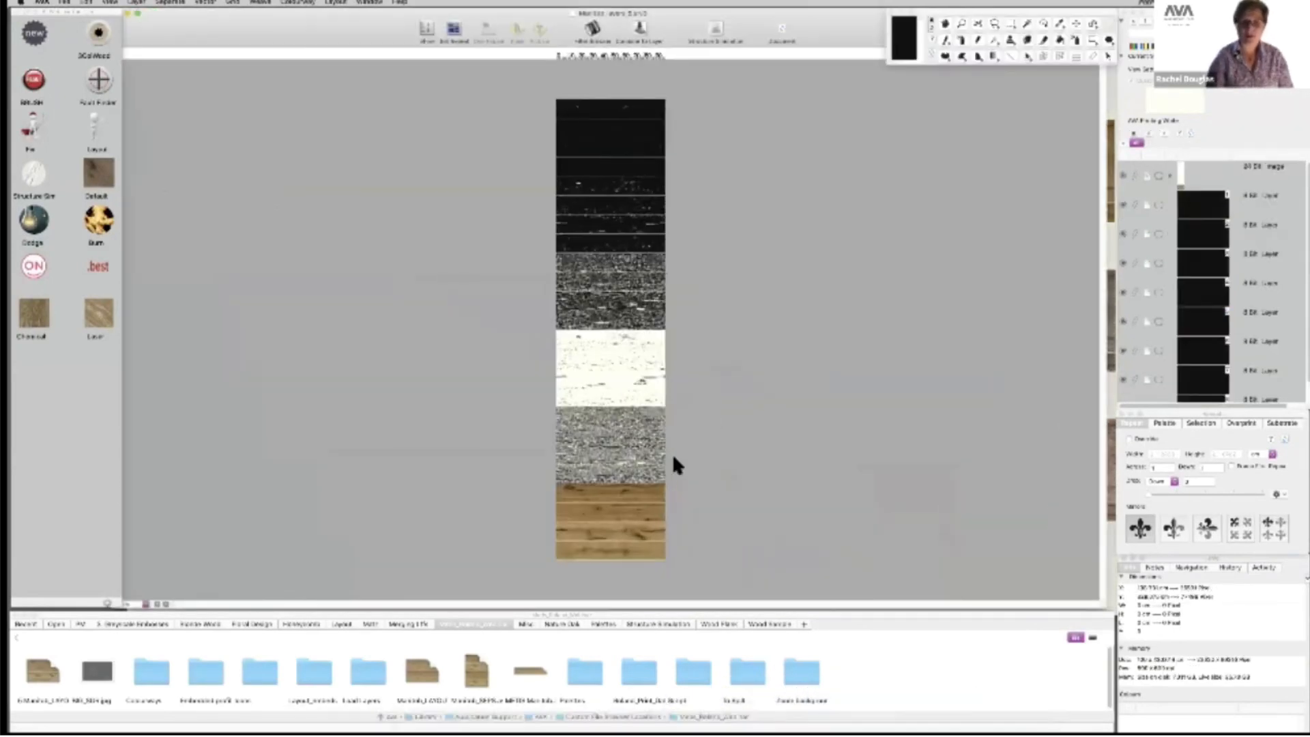